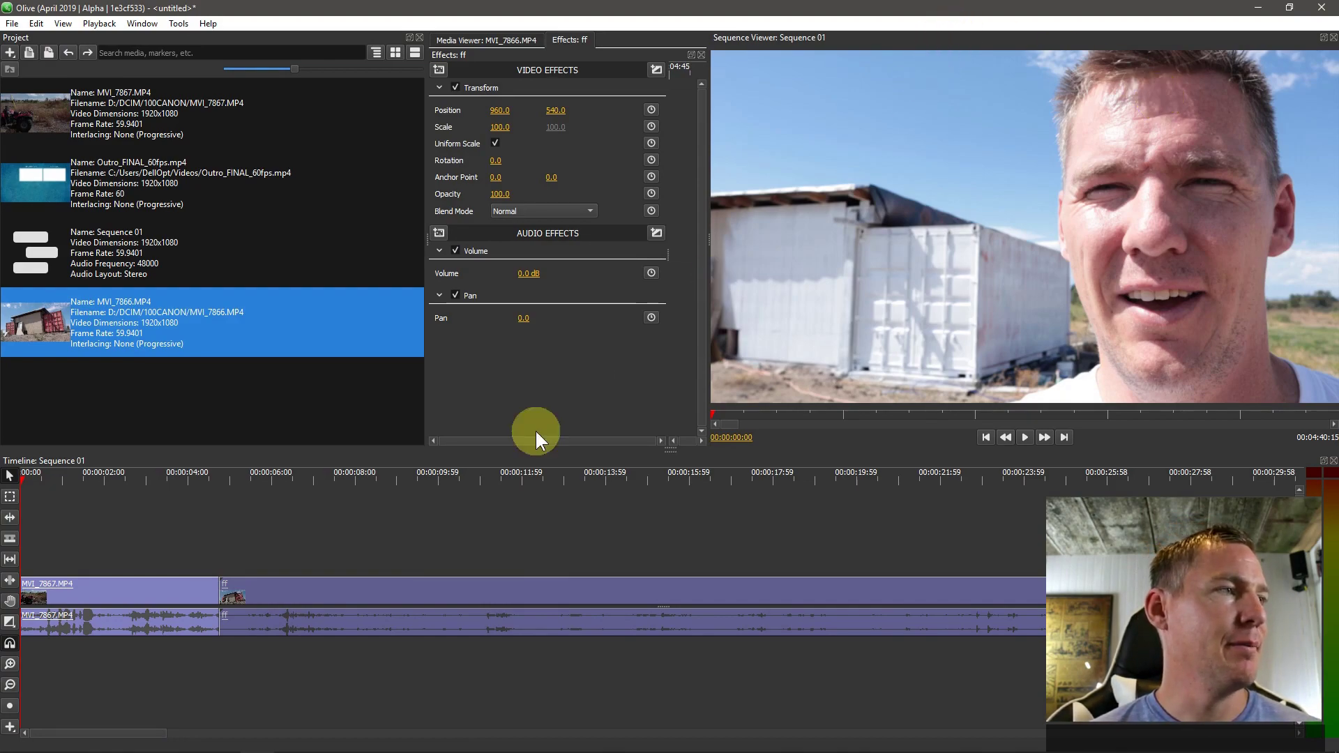
Open the context menu for the ff clip on the timeline.
right_click(349, 588)
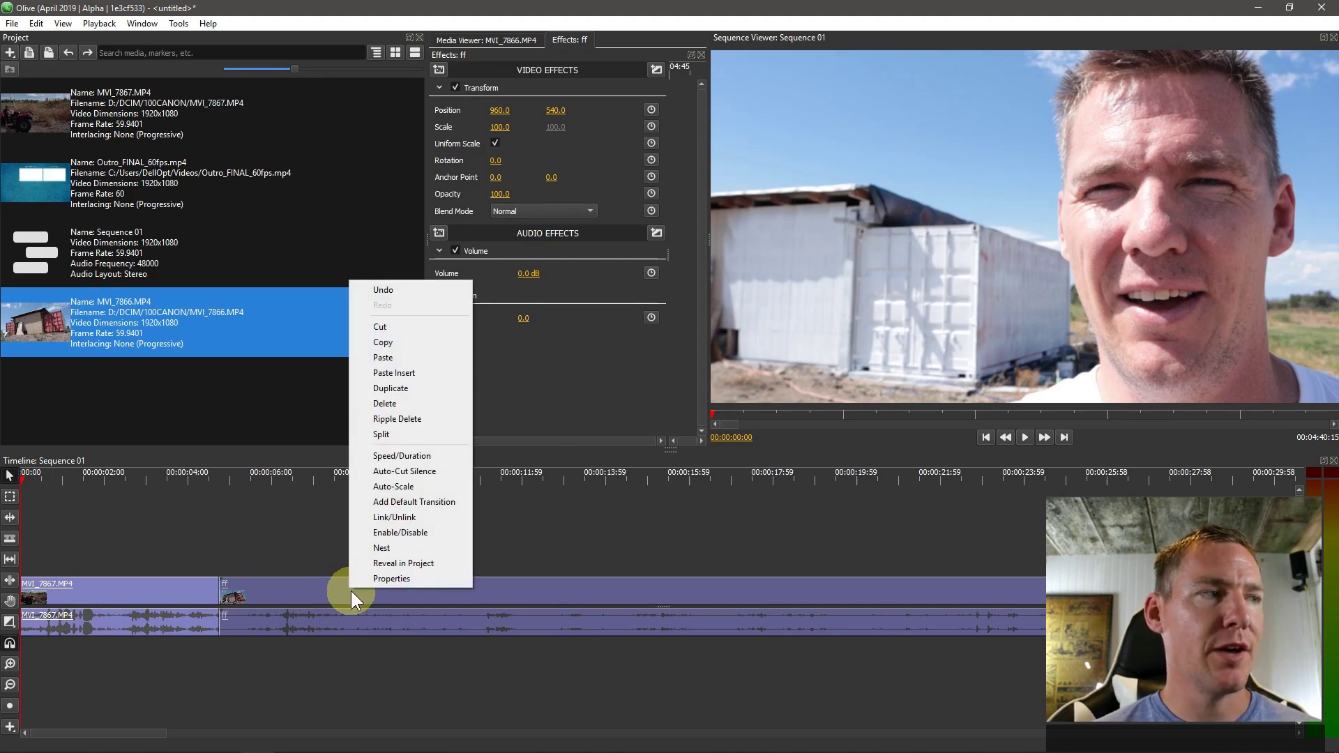
left_click(391, 458)
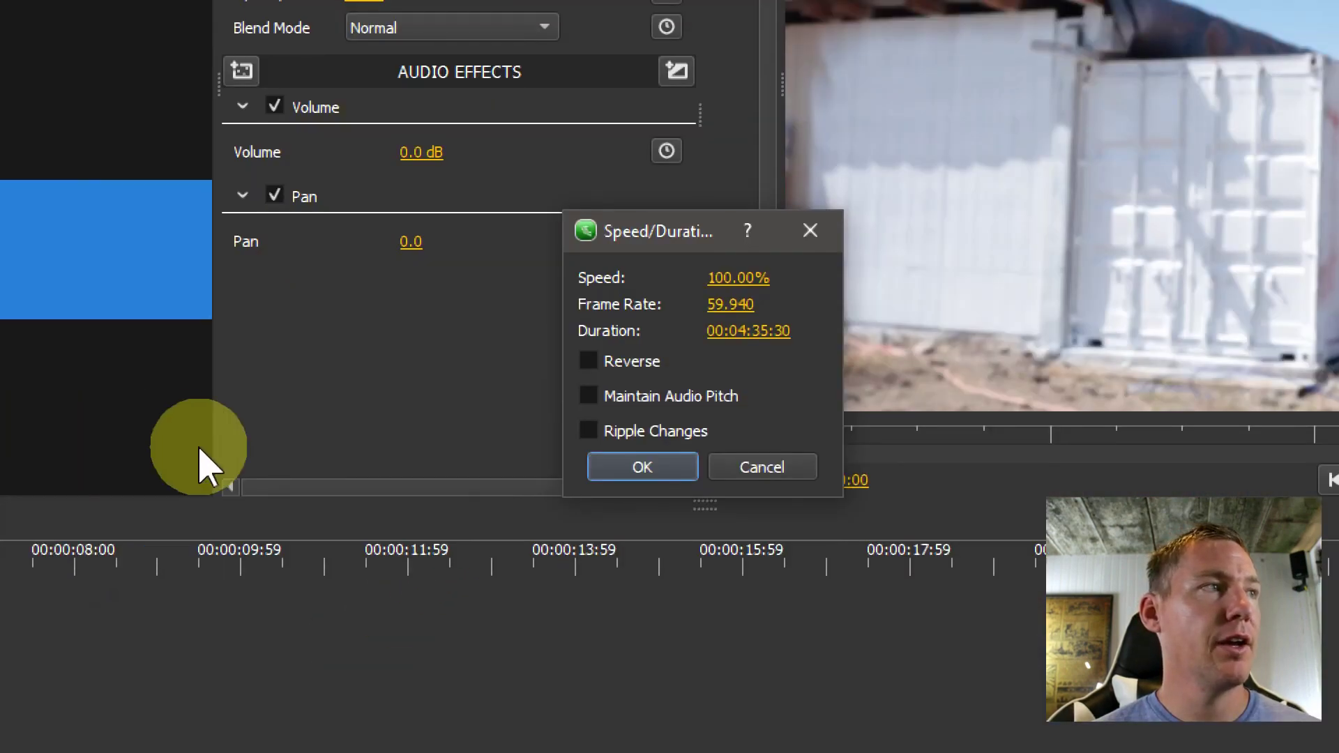
left_click_drag(322, 207, 317, 208)
left_click_drag(730, 279, 747, 263)
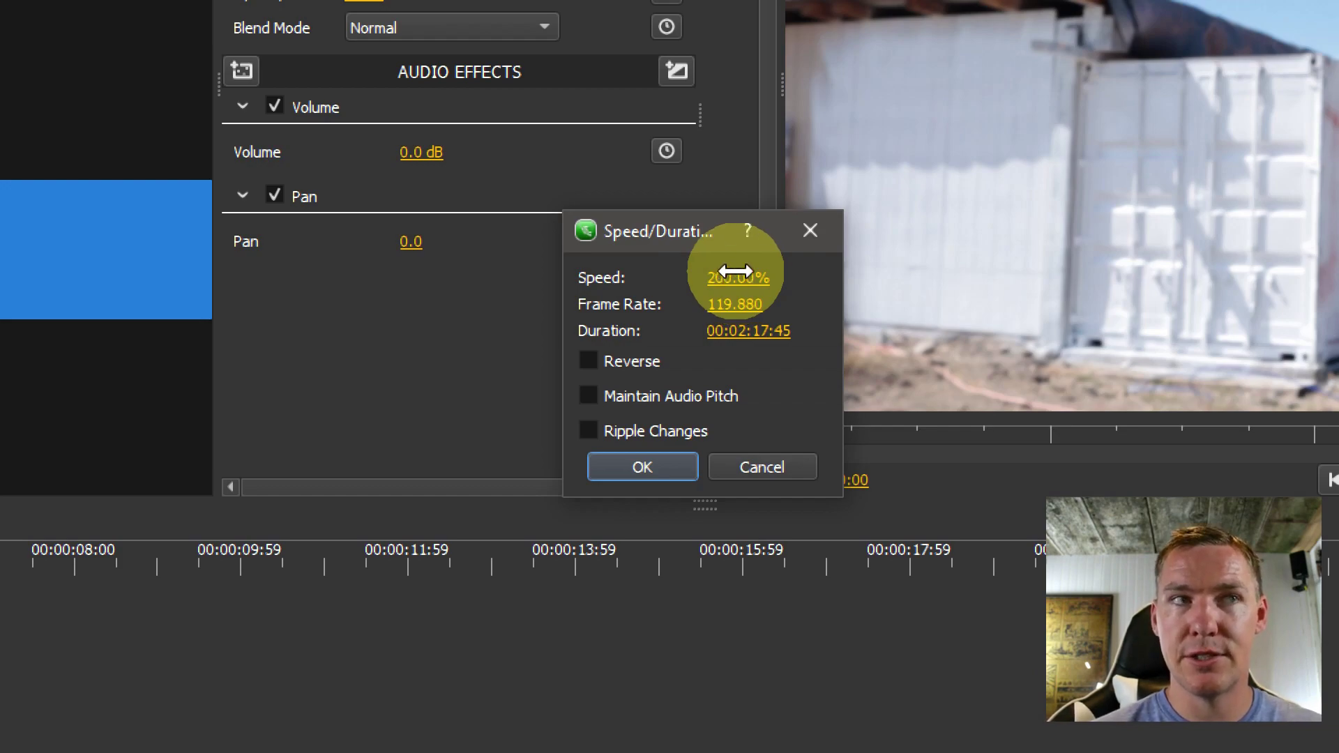
left_click_drag(722, 279, 463, 448)
left_click_drag(797, 302, 730, 305)
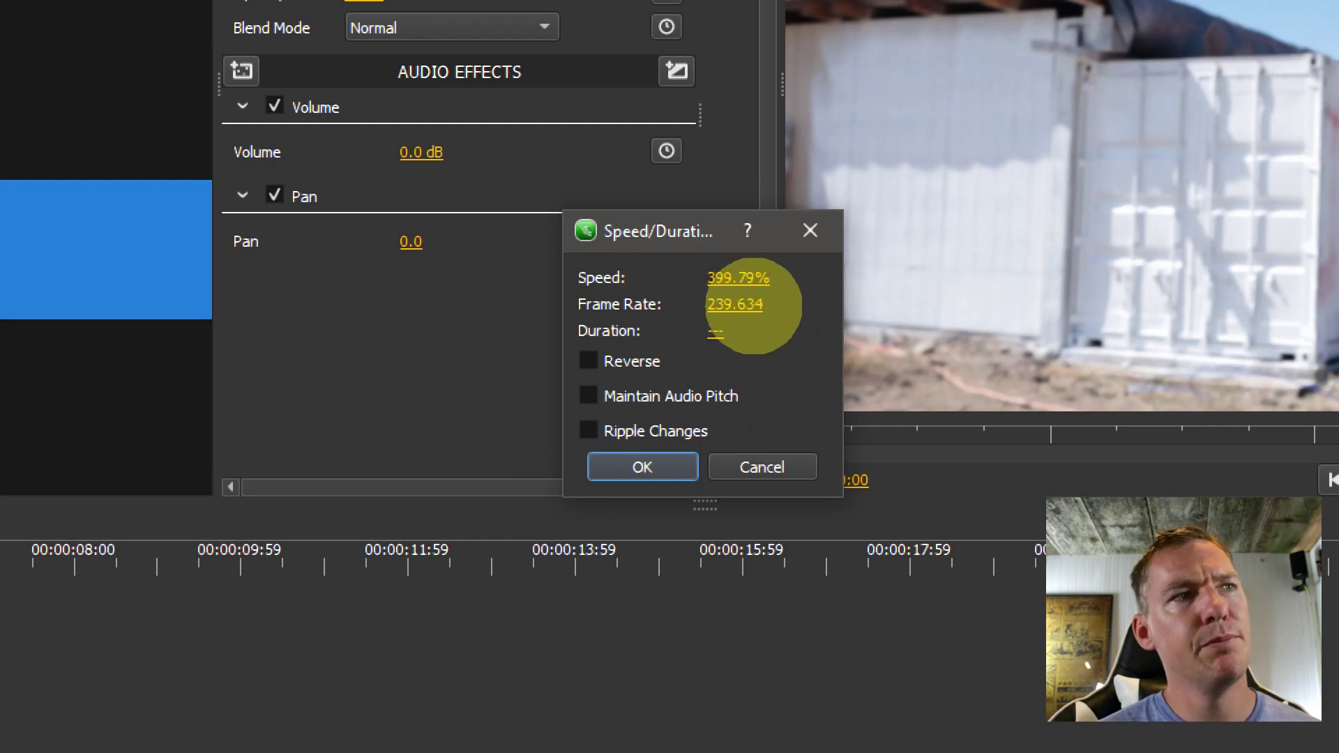
left_click_drag(752, 307, 732, 328)
left_click_drag(725, 278, 652, 278)
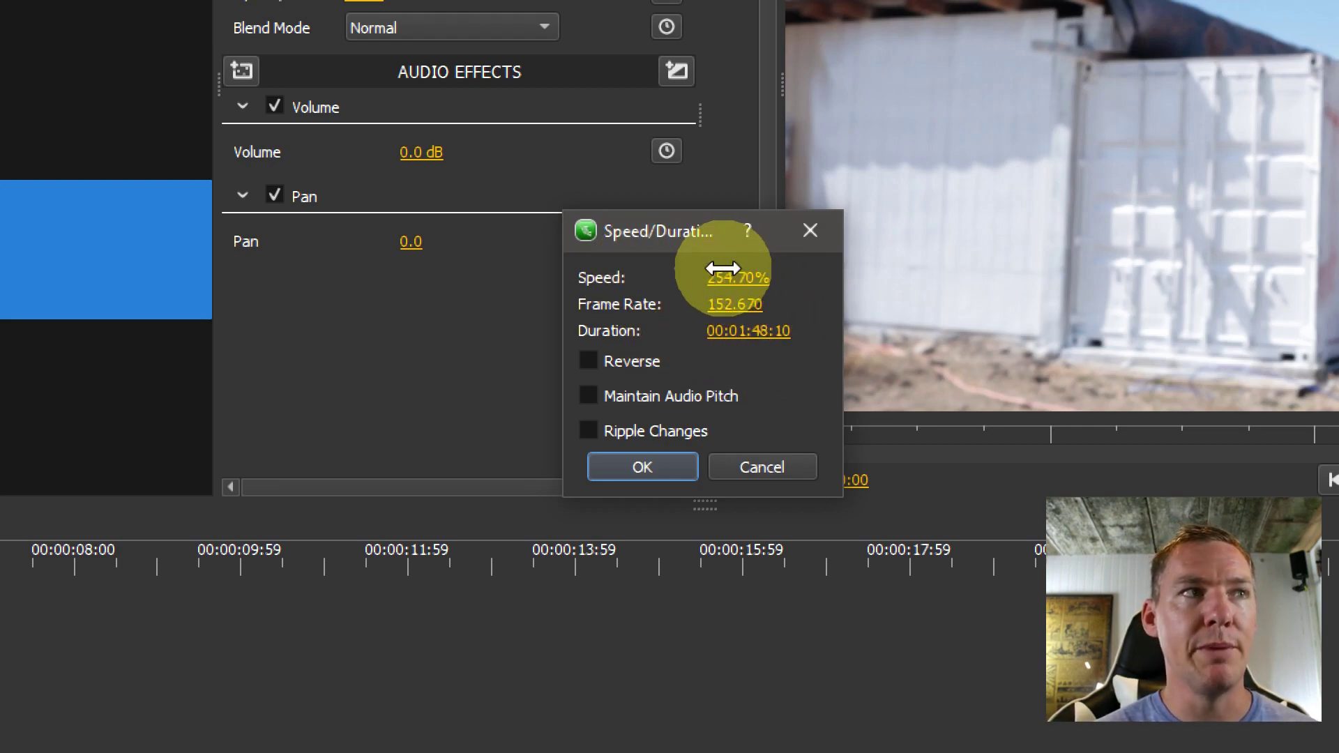
left_click_drag(726, 272, 726, 279)
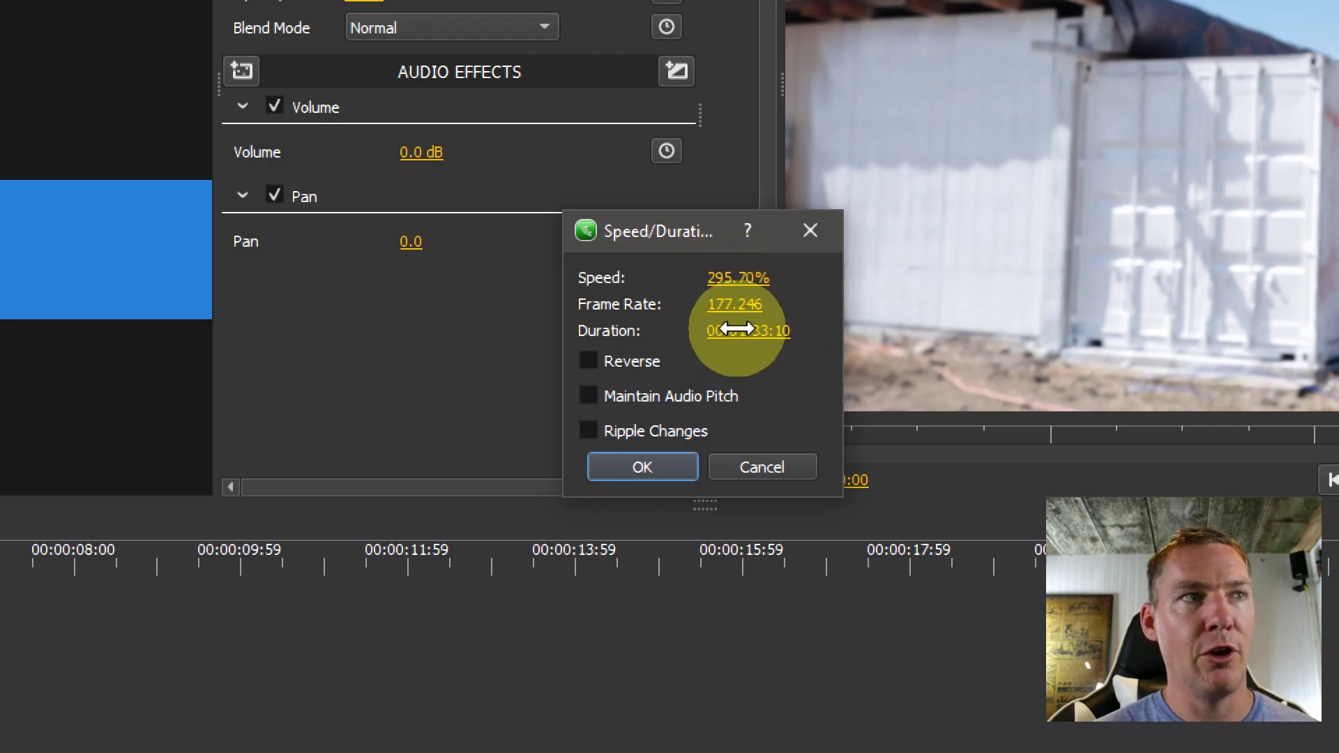
left_click_drag(739, 332, 726, 365)
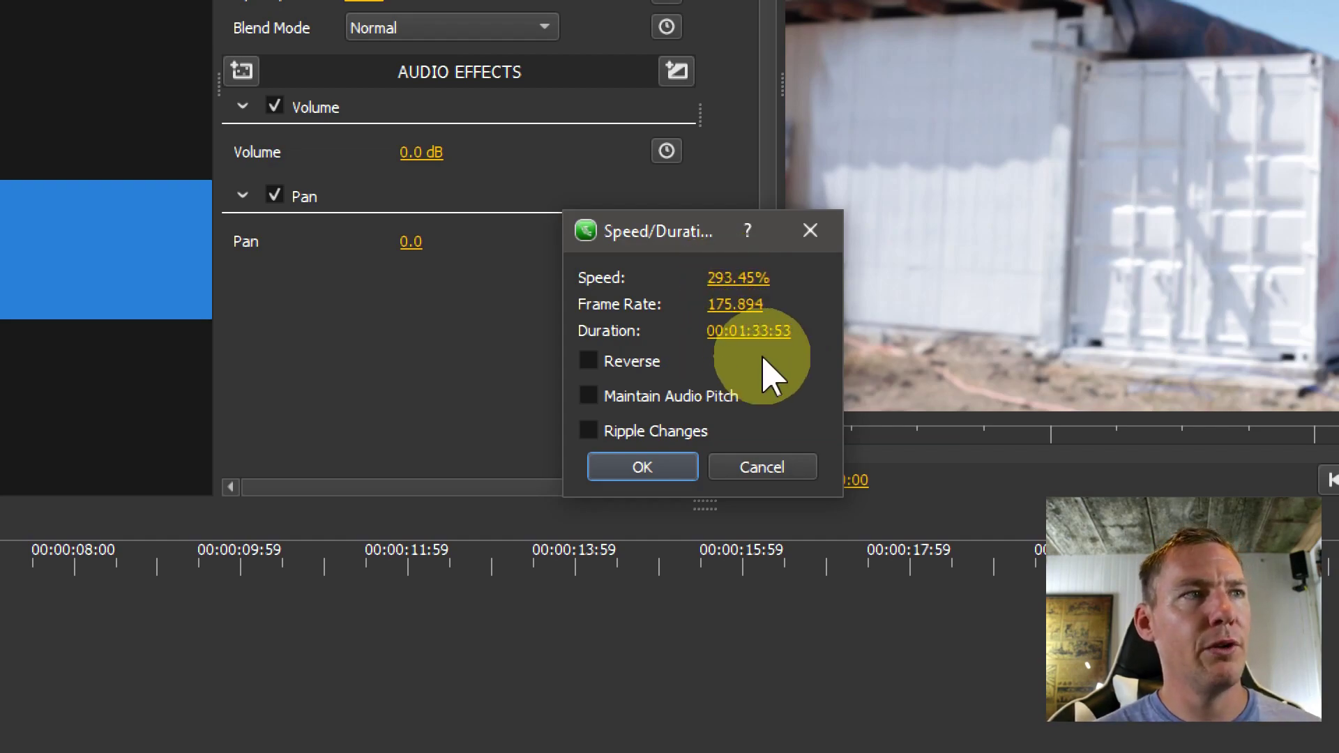
left_click(756, 476)
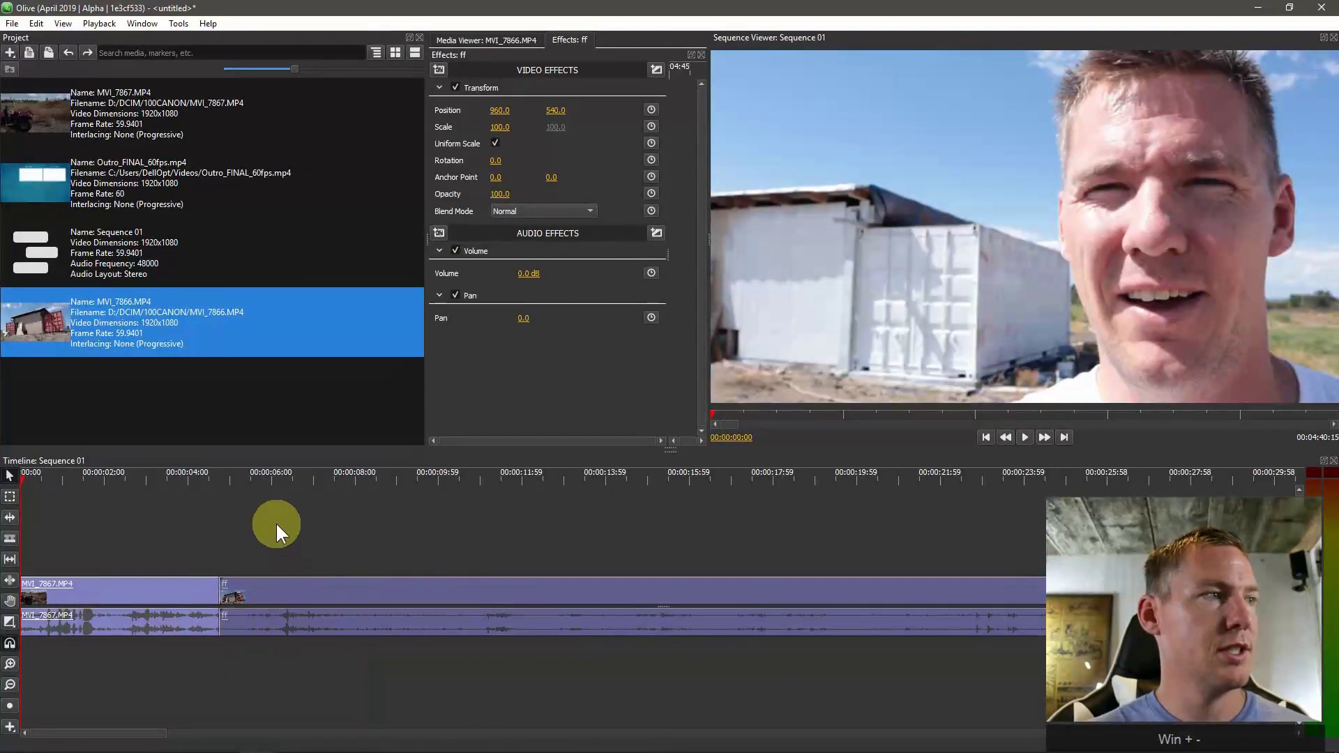
Scrub the playhead to about 20 seconds and briefly play the timelapse footage.
left_click(271, 477)
left_click(444, 475)
left_click(556, 477)
left_click(853, 479)
key("space")
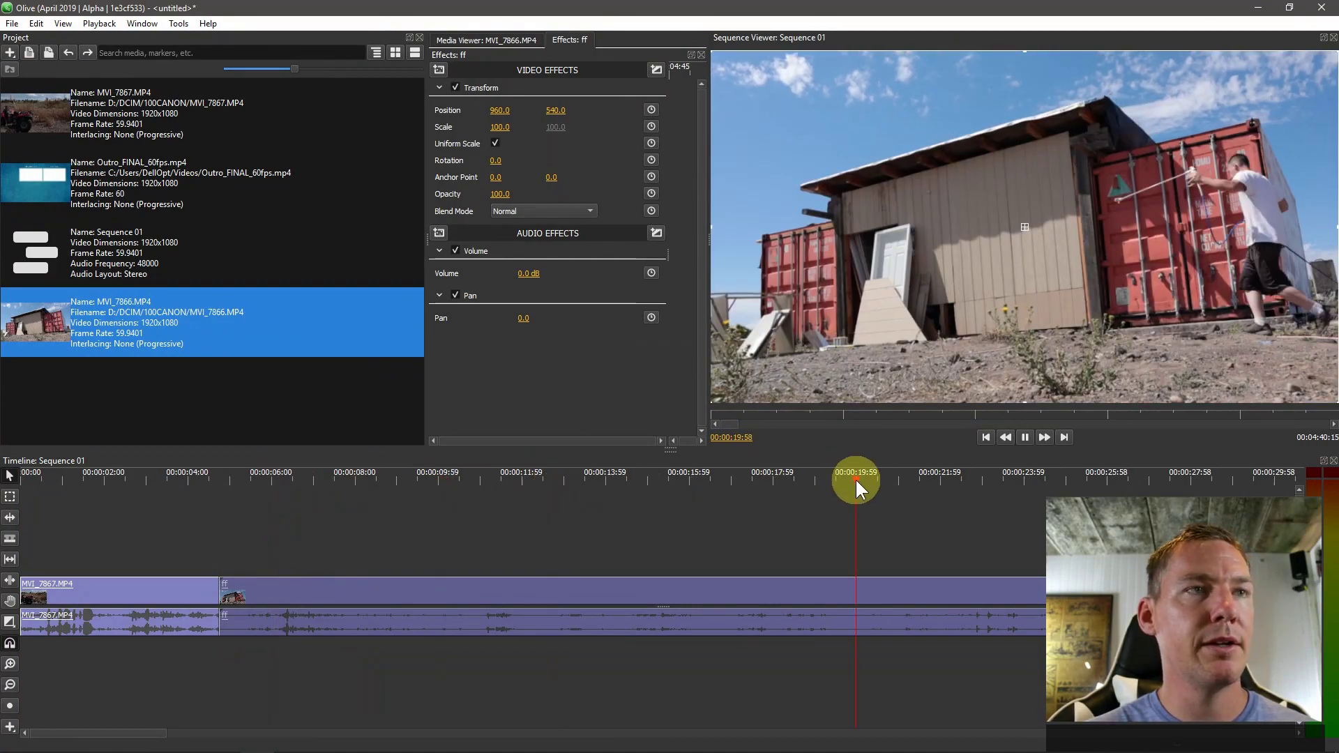
left_click(1023, 437)
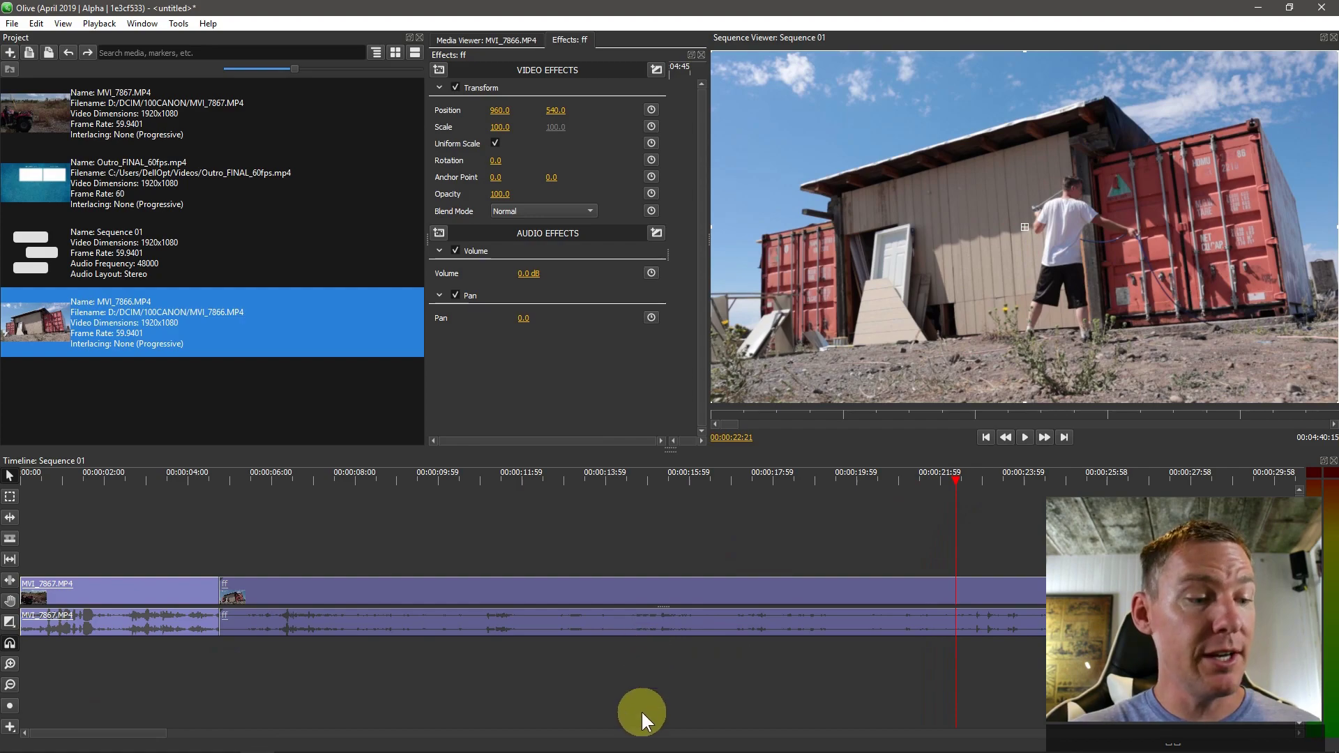
Zoom out to show the whole ff clip, with the playhead at 00:00:30:36.
left_click_drag(135, 732, 582, 725)
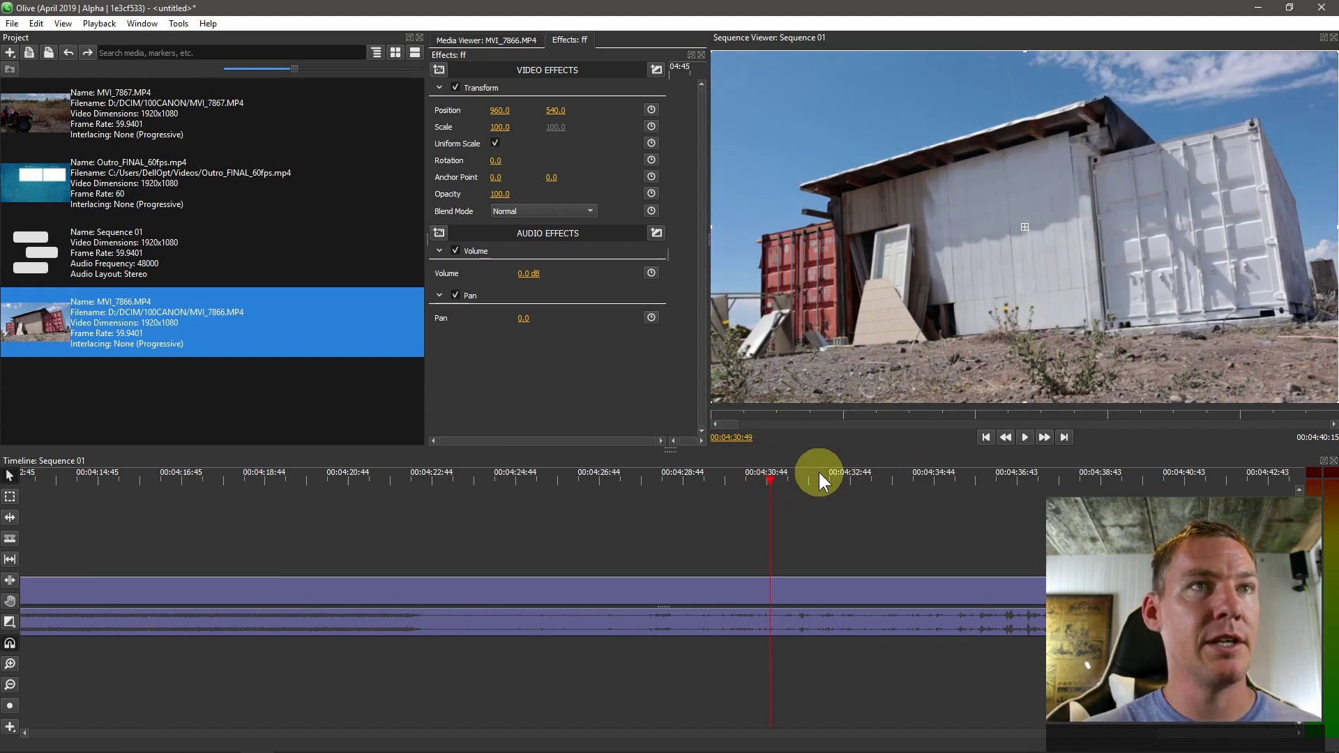
left_click(845, 477)
left_click(342, 478)
left_click(233, 478)
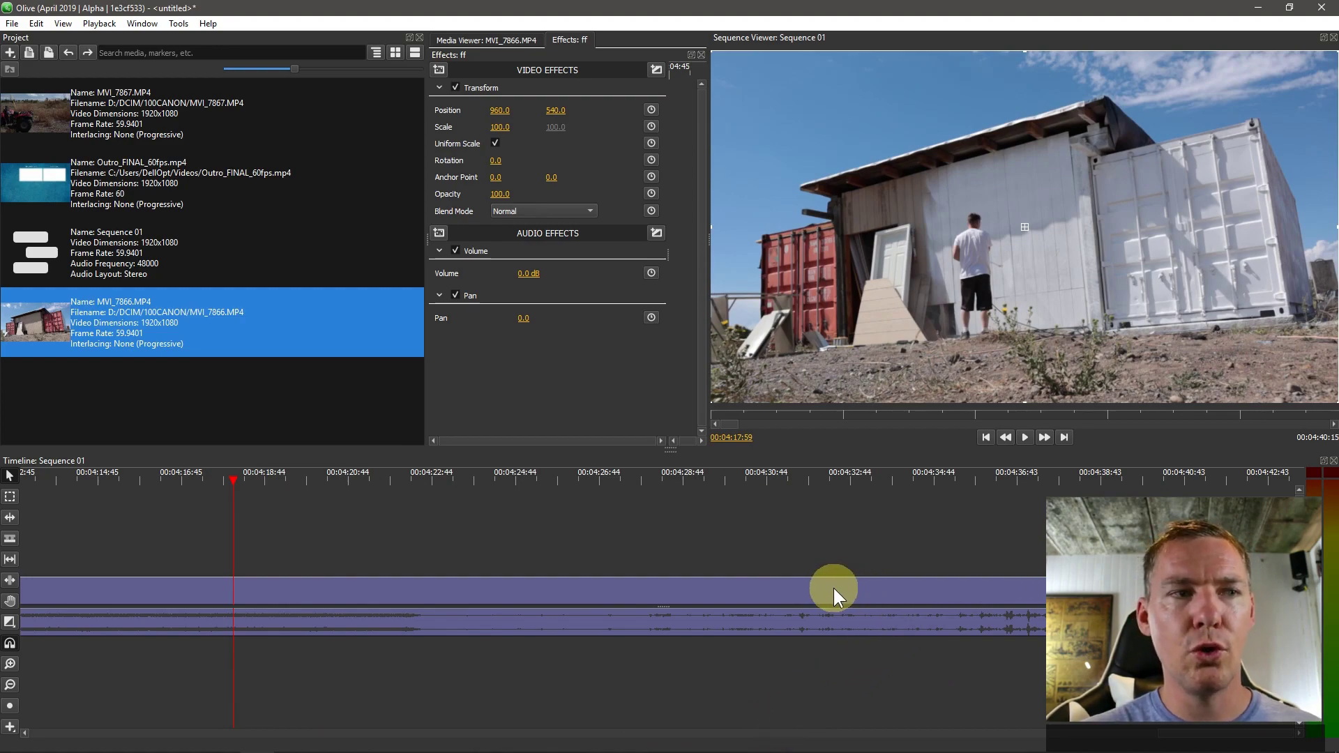
key("minus")
key("minus")
key("minus")
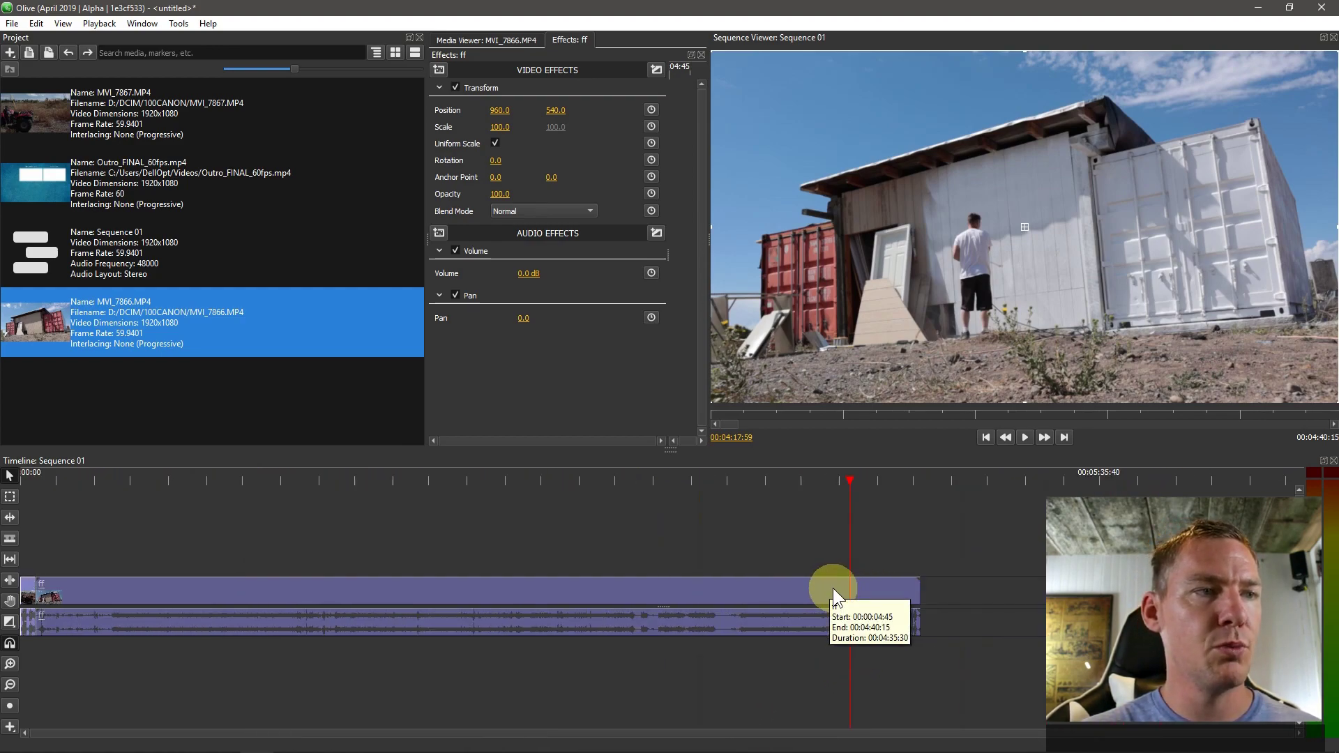
key("minus")
key("minus")
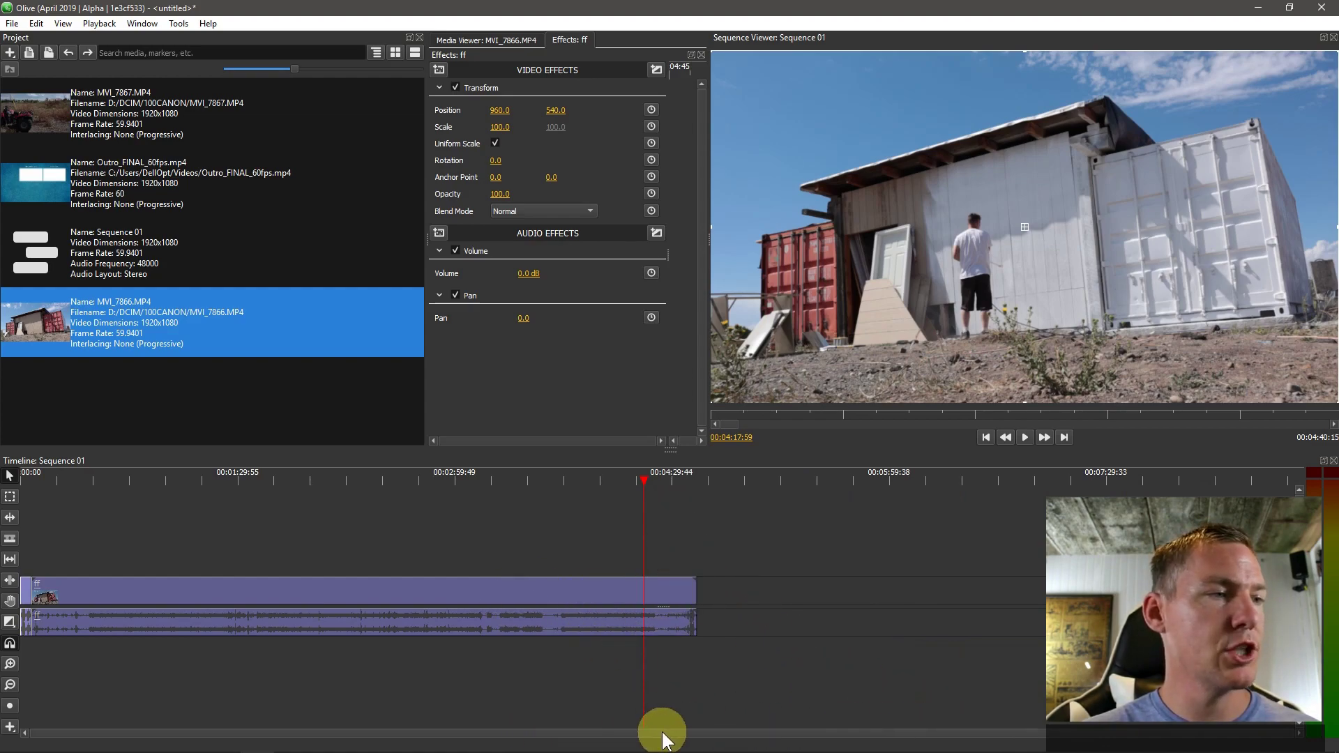
left_click(94, 479)
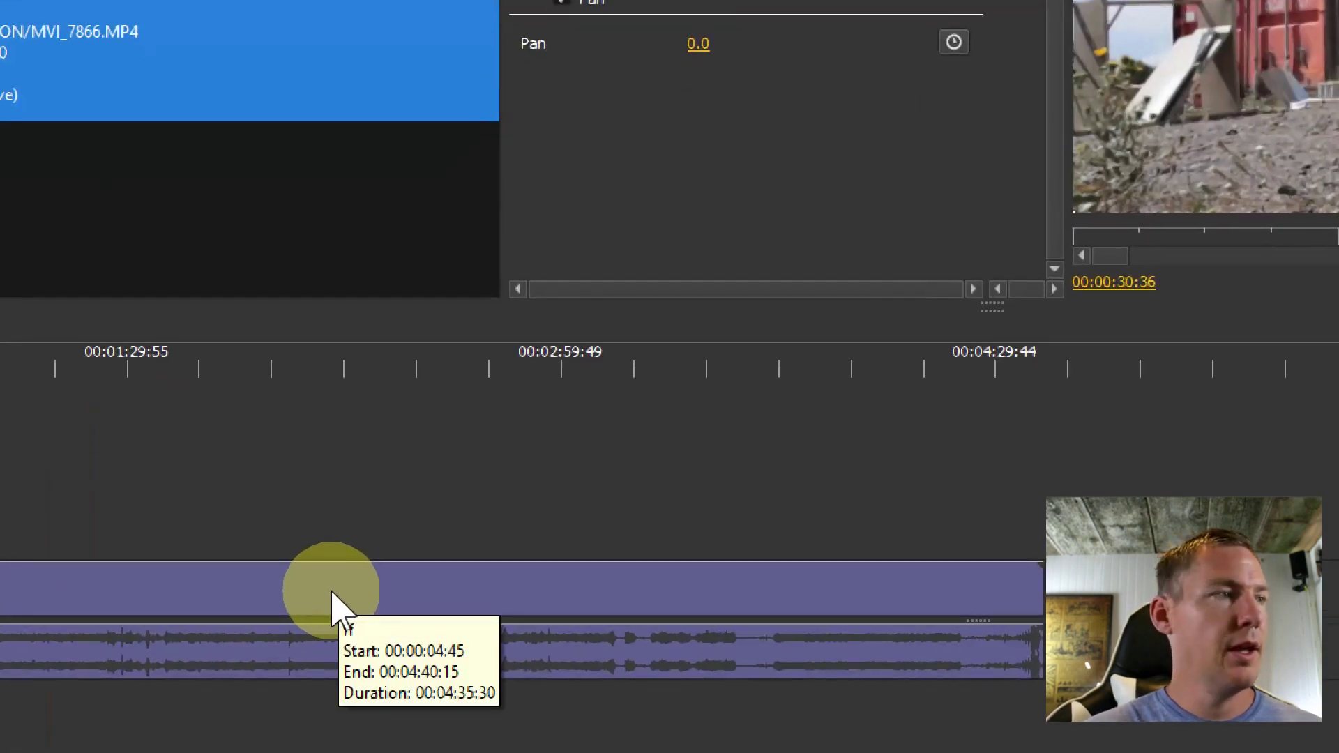
Open the ff clip's Speed/Duration settings and set Duration to 00:01:00:15.
right_click(332, 594)
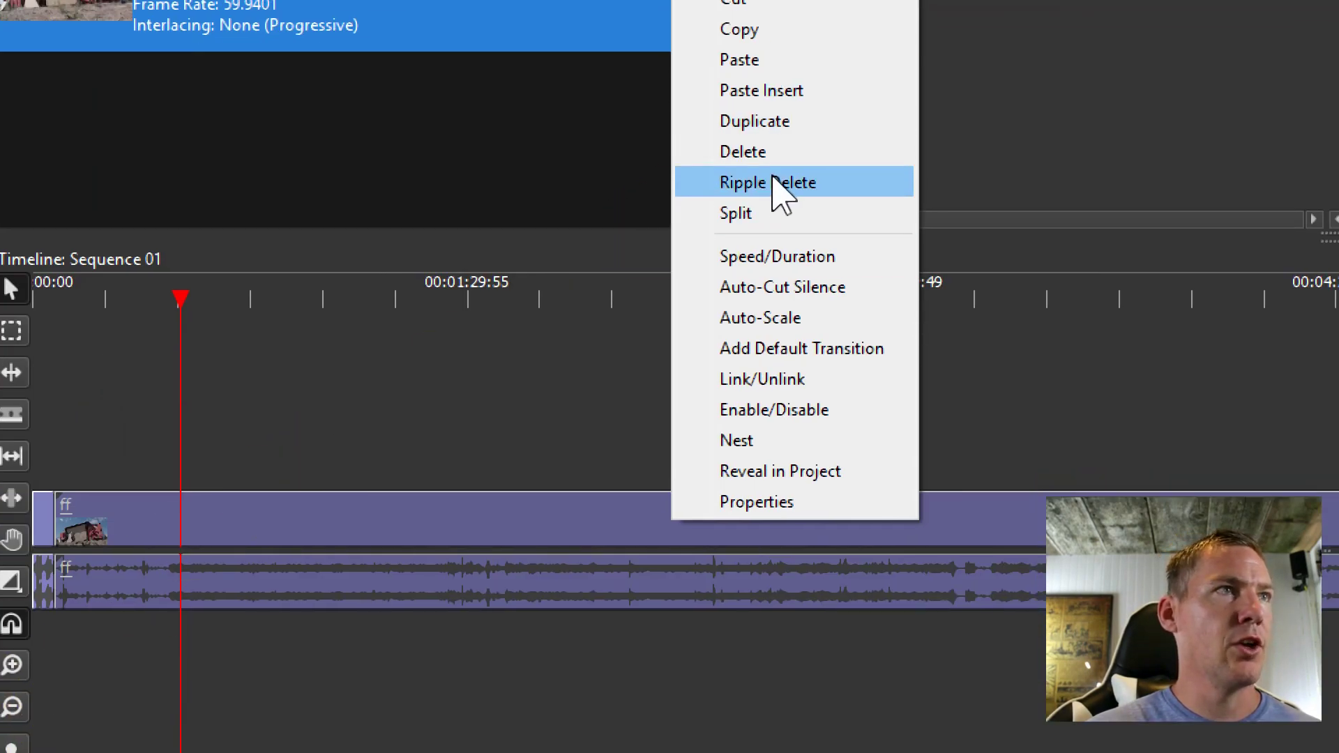
left_click(767, 258)
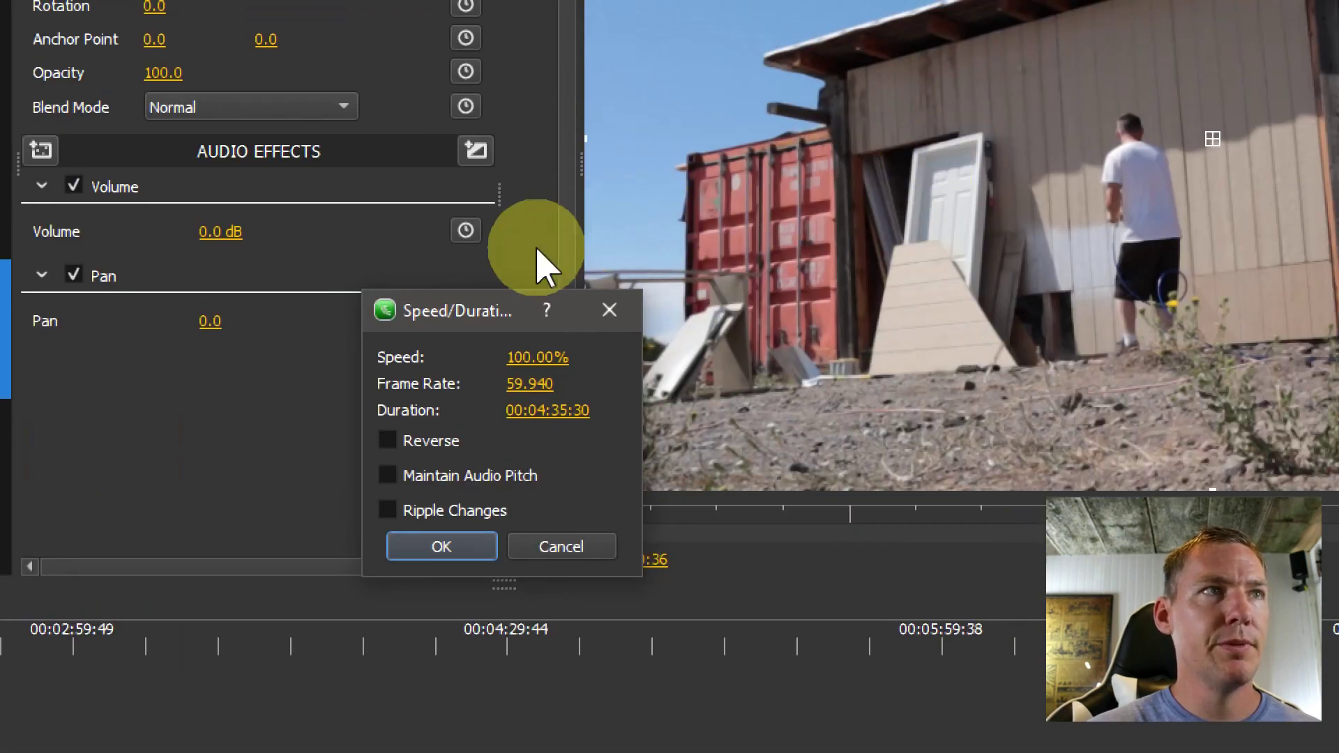
left_click_drag(448, 311, 334, 358)
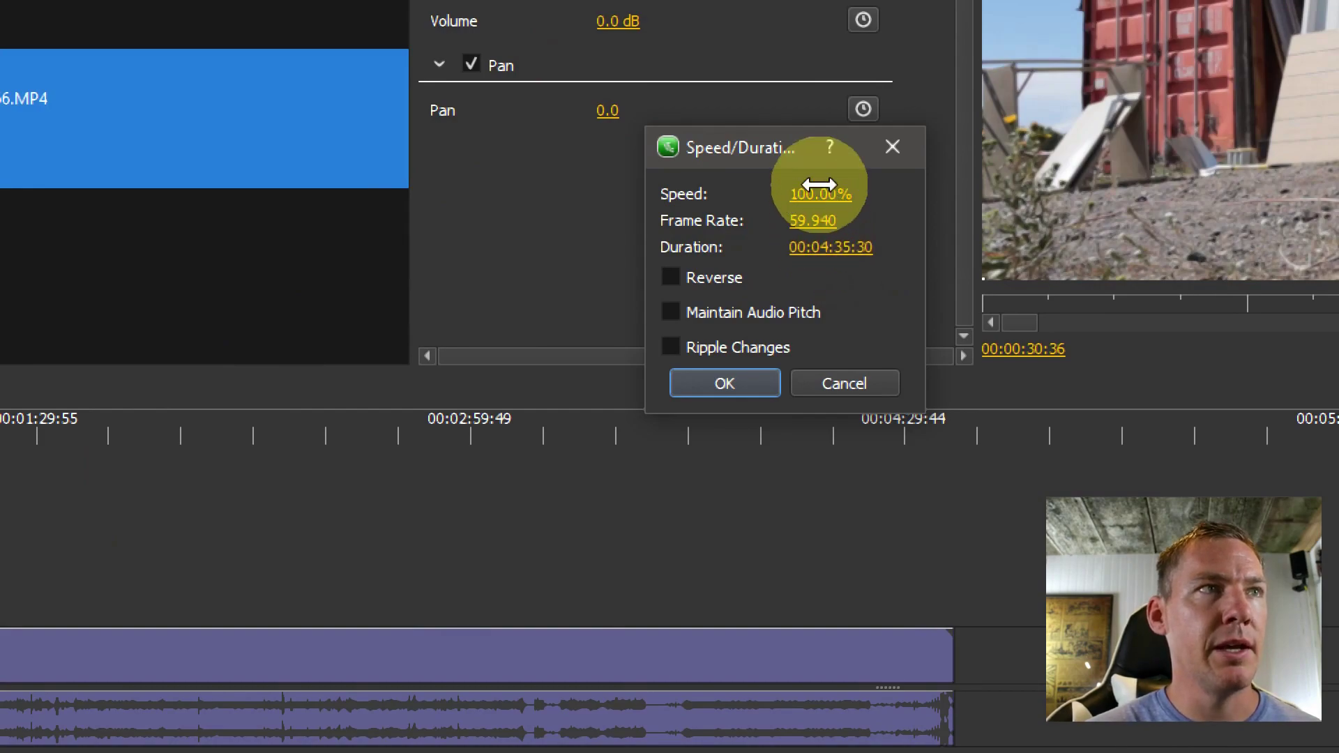
mouse_move(825, 248)
left_mouse_down()
mouse_move(848, 255)
mouse_move(825, 251)
left_mouse_up()
left_click(830, 249)
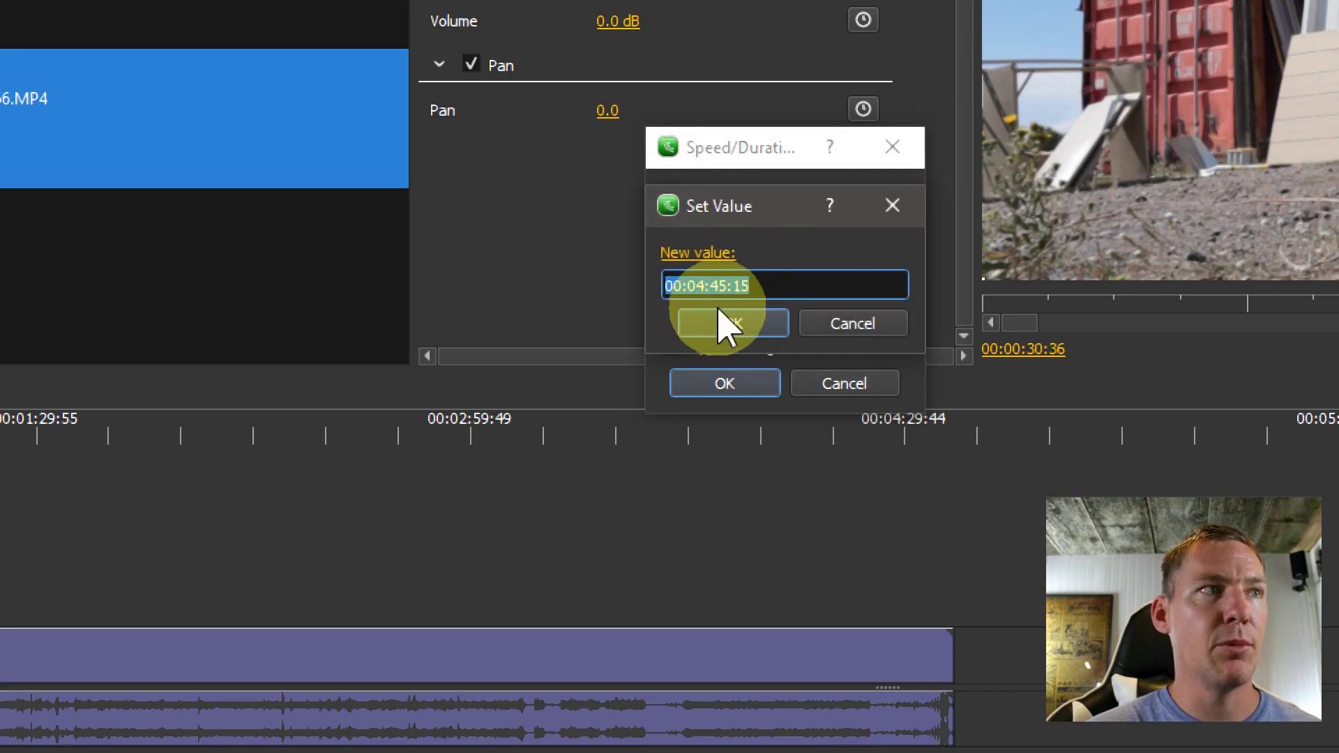
left_click(732, 288)
key("BackSpace")
type("1")
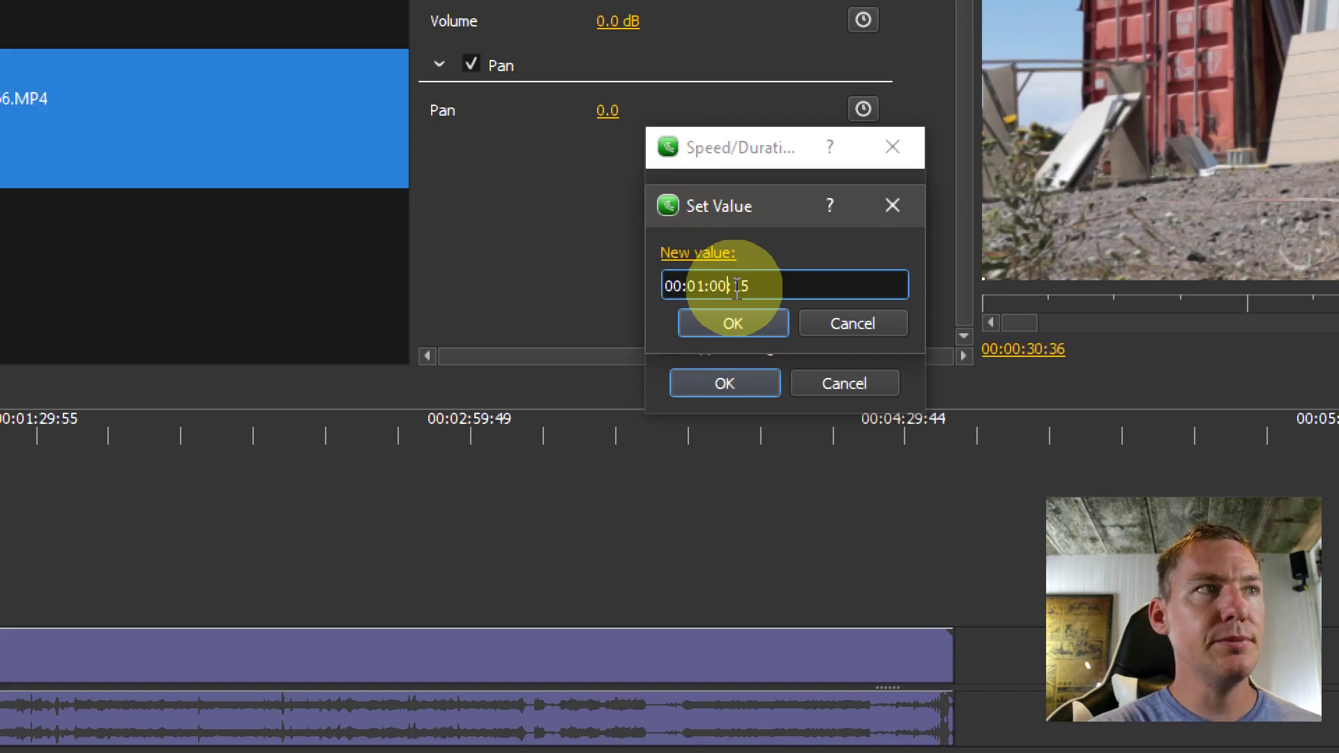
left_click(732, 323)
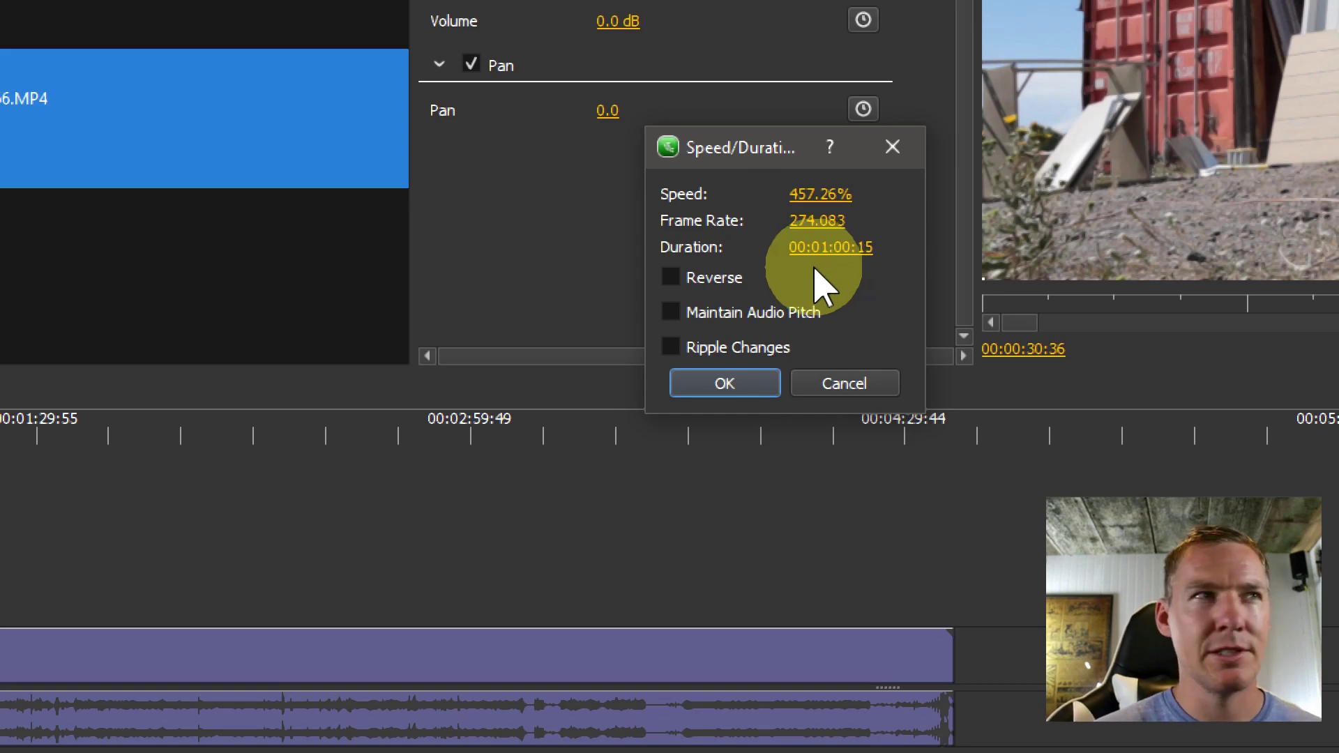
Enter a speed of 1000, giving 1000.00% and a 00:00:27:33 duration.
left_click(808, 194)
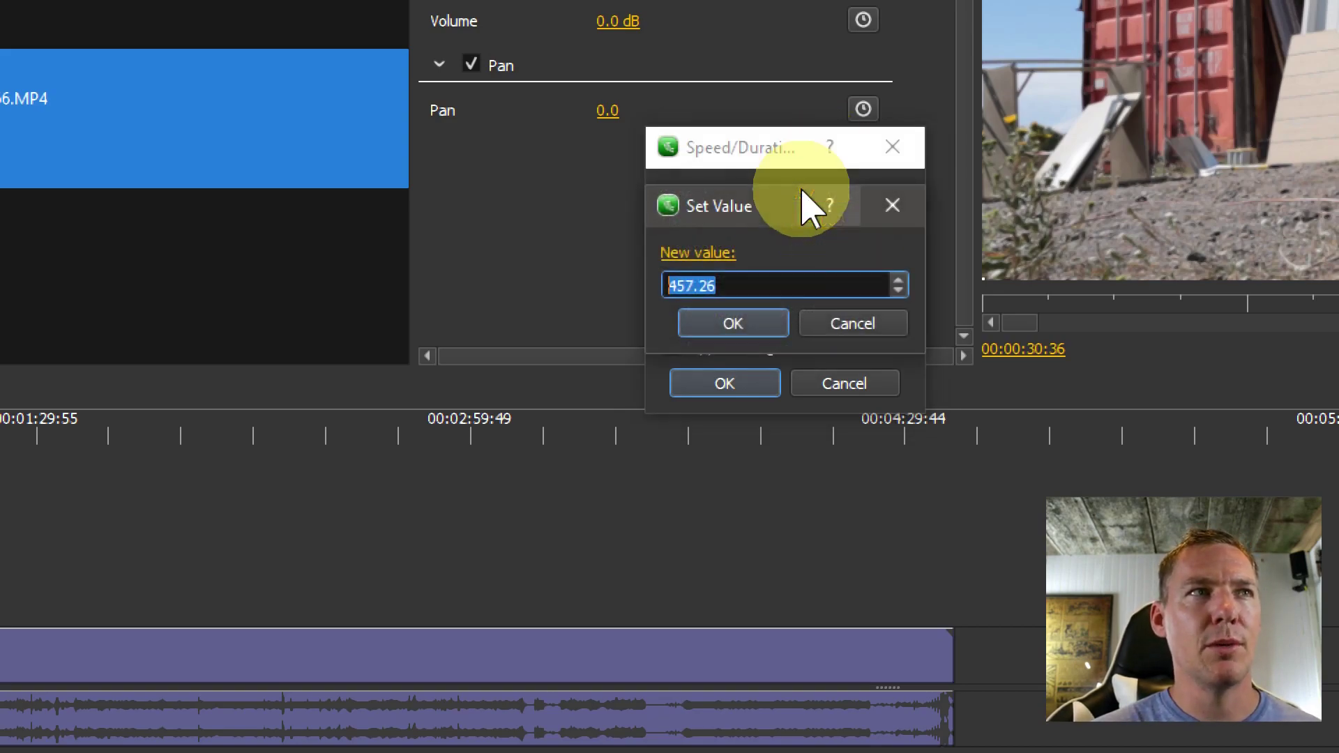
type("000")
key("BackSpace")
key("BackSpace")
type("1000")
left_click(744, 325)
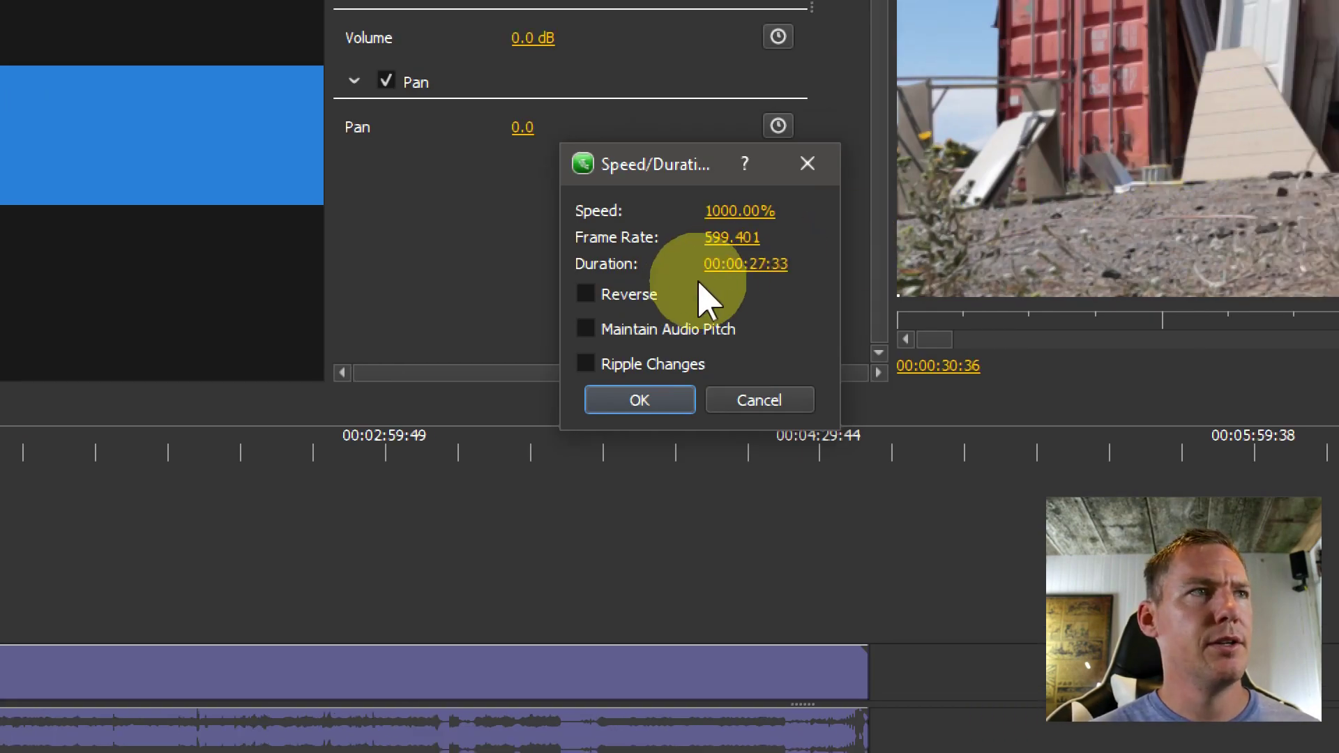
Change the Duration to 00:10:32:00 and apply it, slowing ff to 43.59% speed.
left_click_drag(719, 268, 763, 263)
left_click(762, 263)
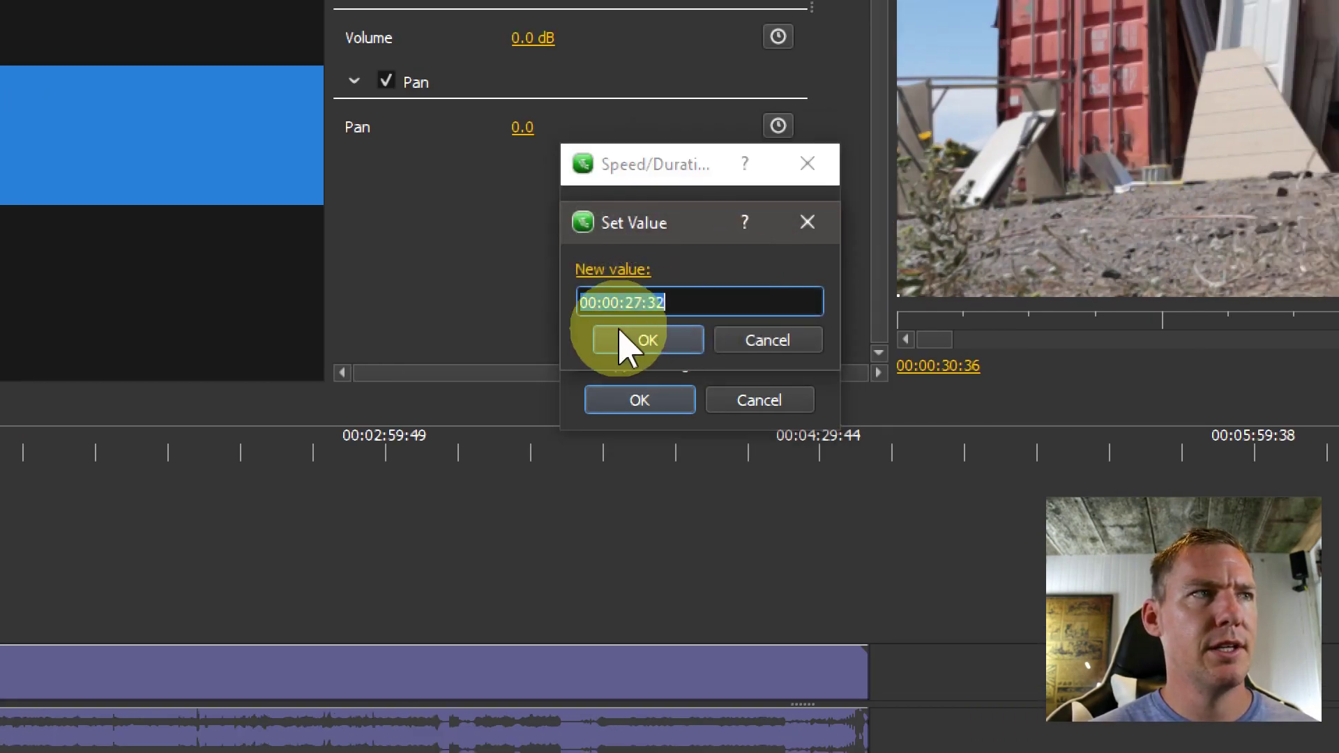
left_click(646, 301)
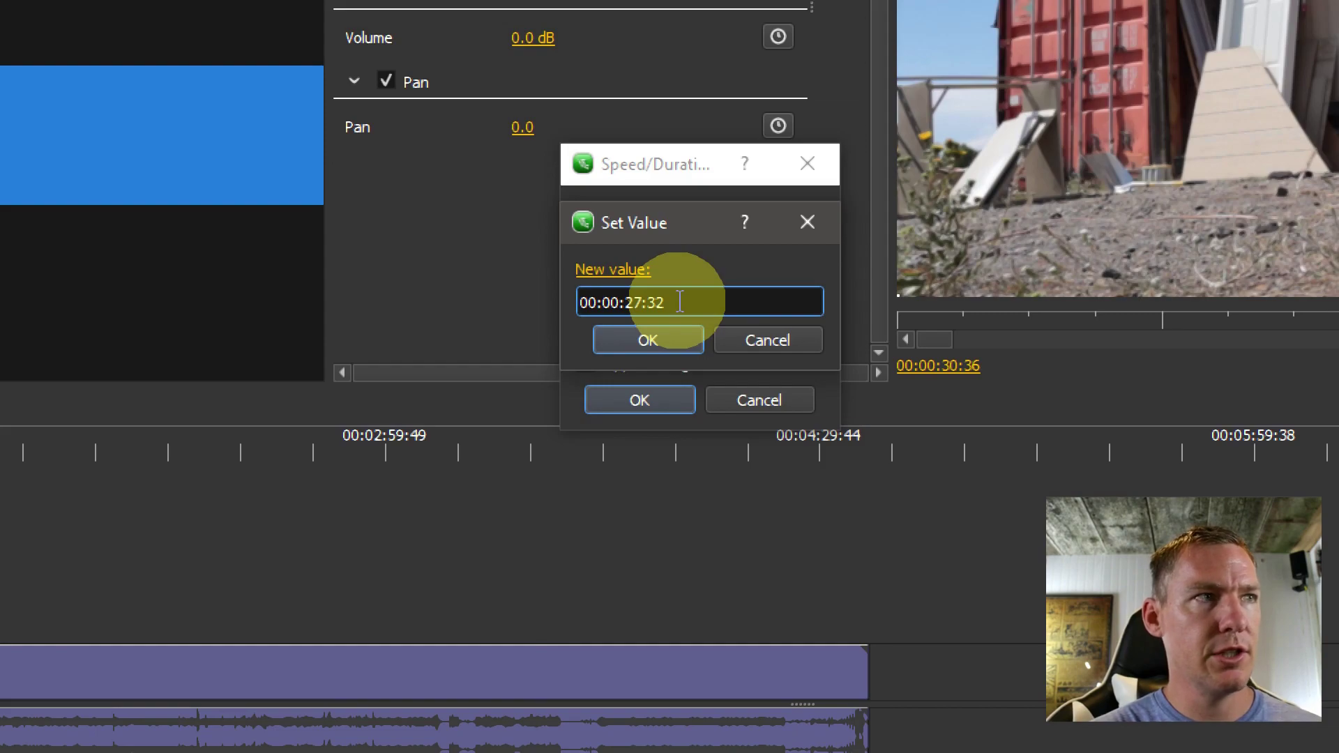
type("10")
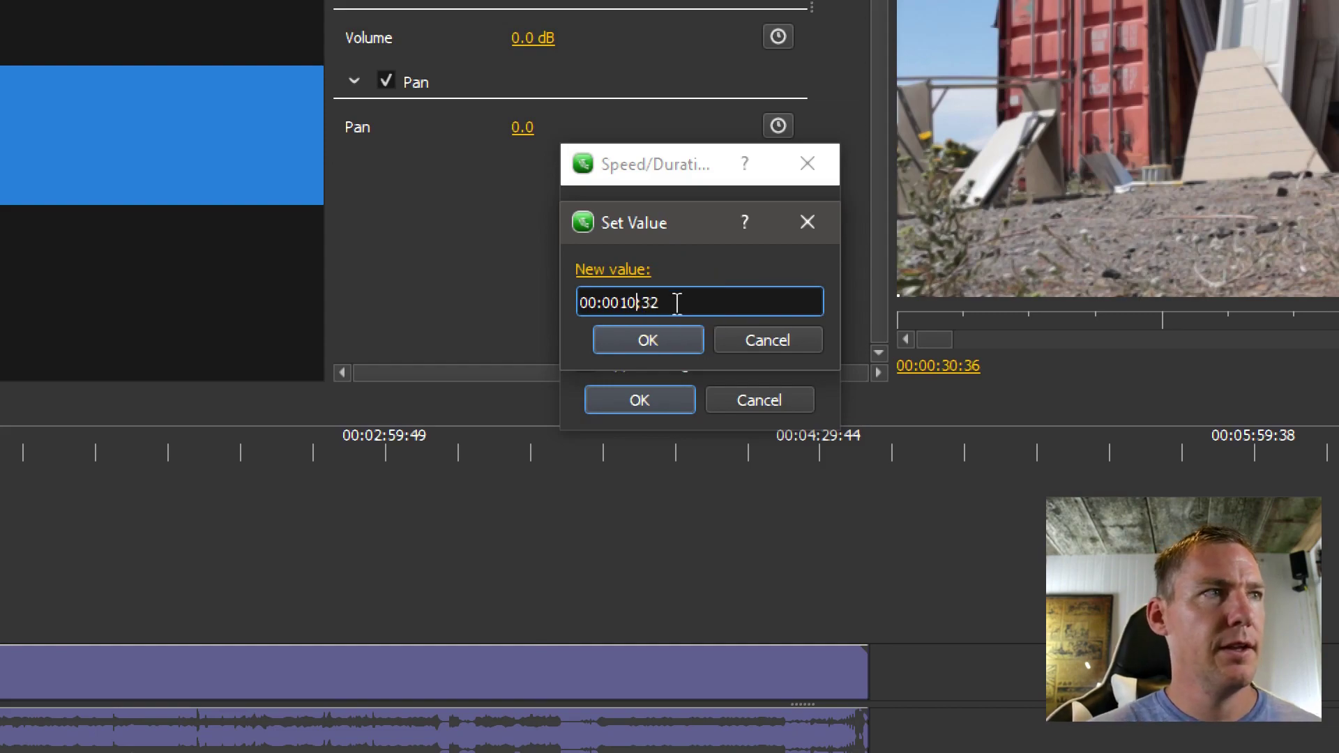
left_click(638, 345)
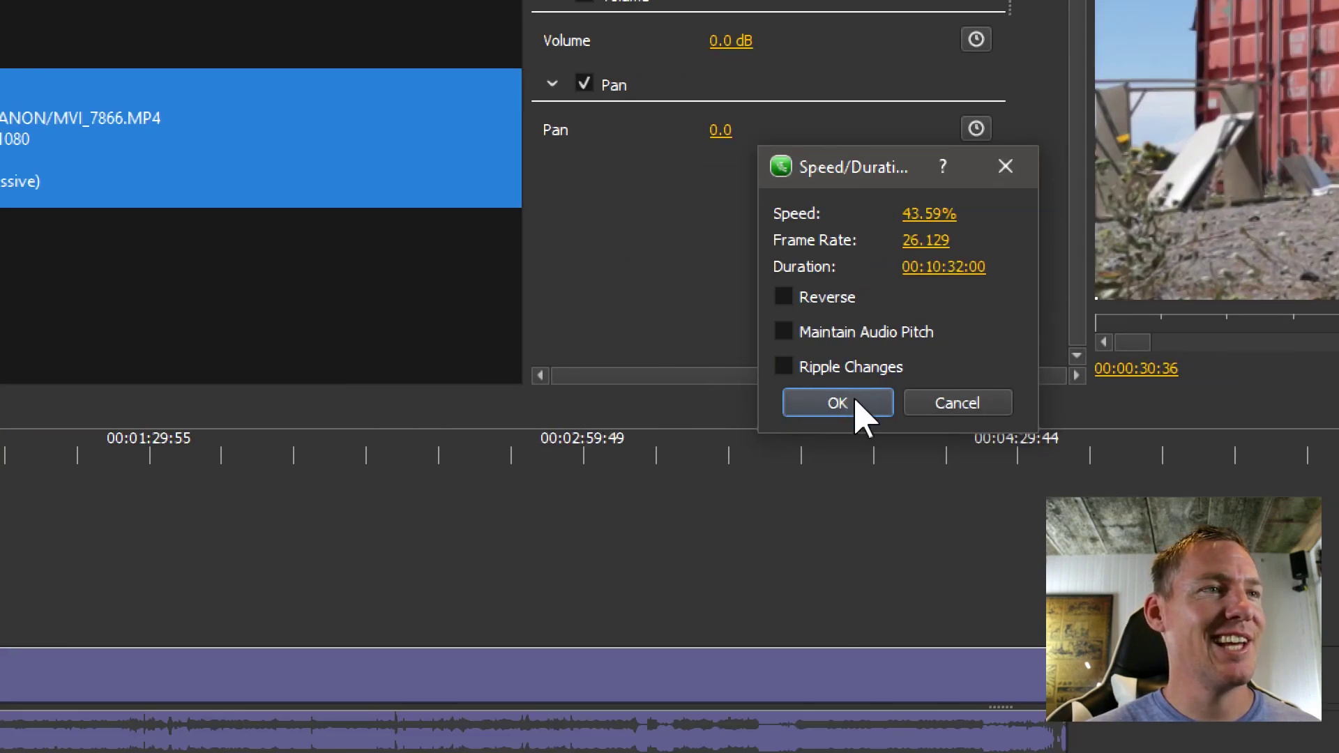
left_click(858, 405)
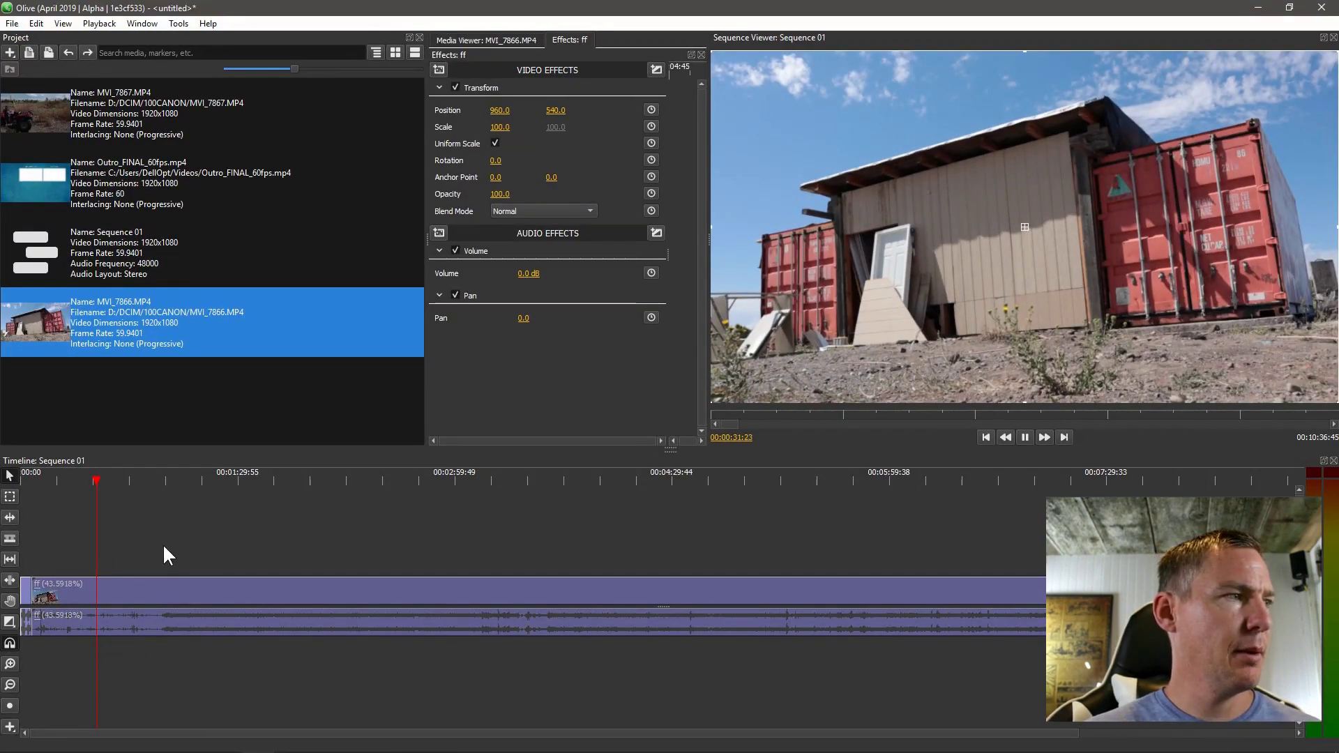
left_click(251, 480)
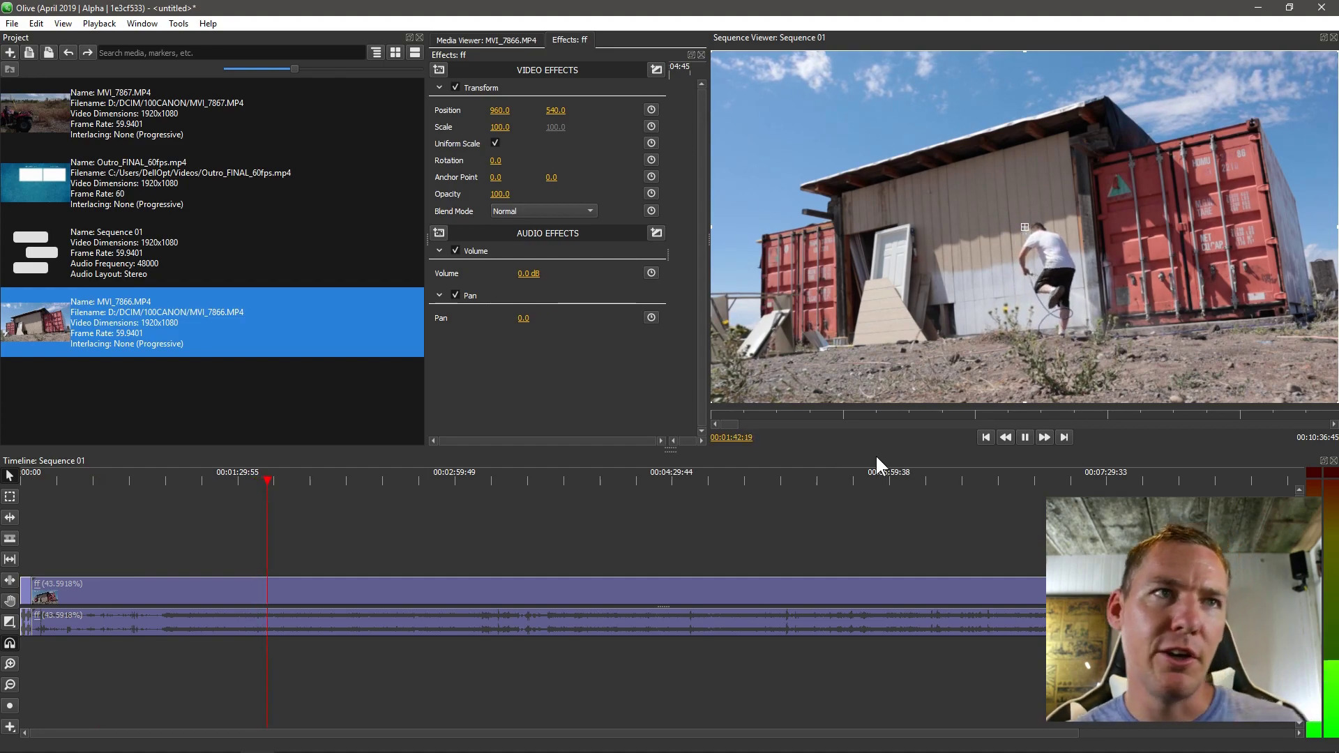
key("space")
Set the ff clip's Speed/Duration duration to 00:00:10:00 and apply it.
right_click(424, 586)
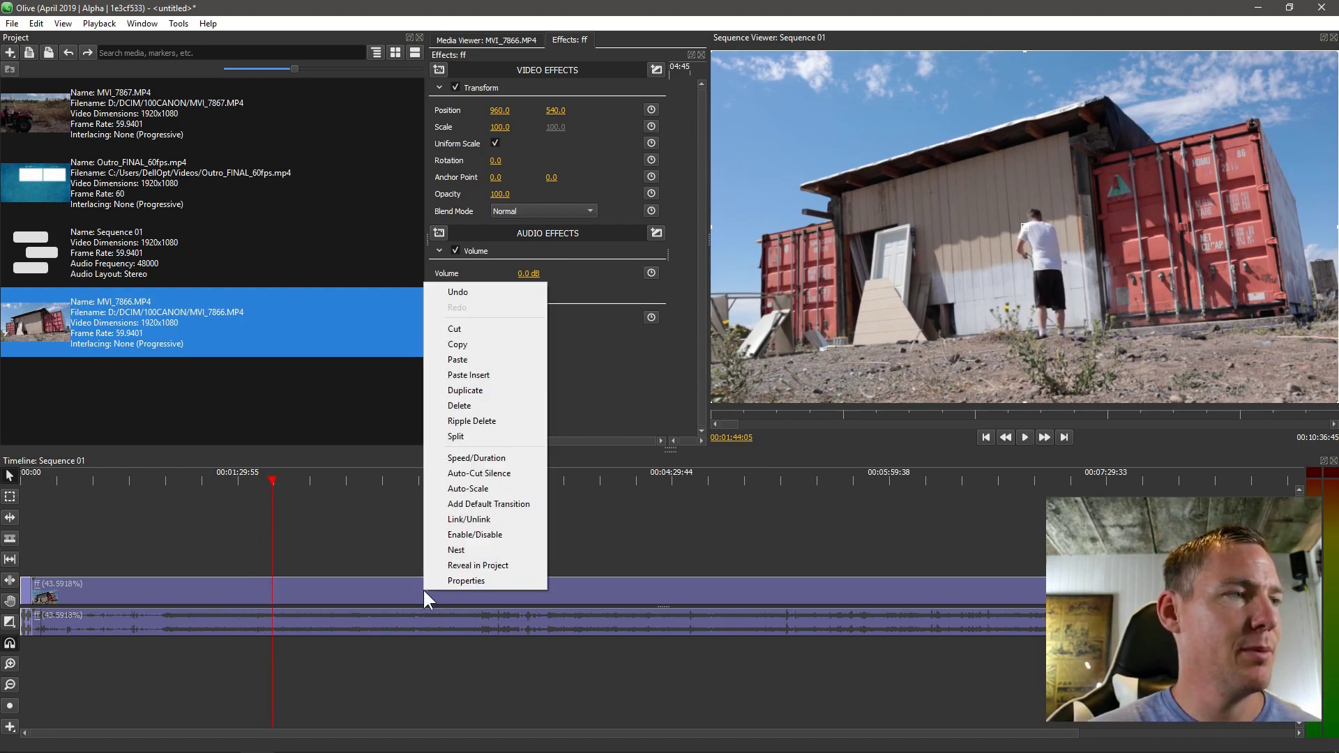
left_click(465, 455)
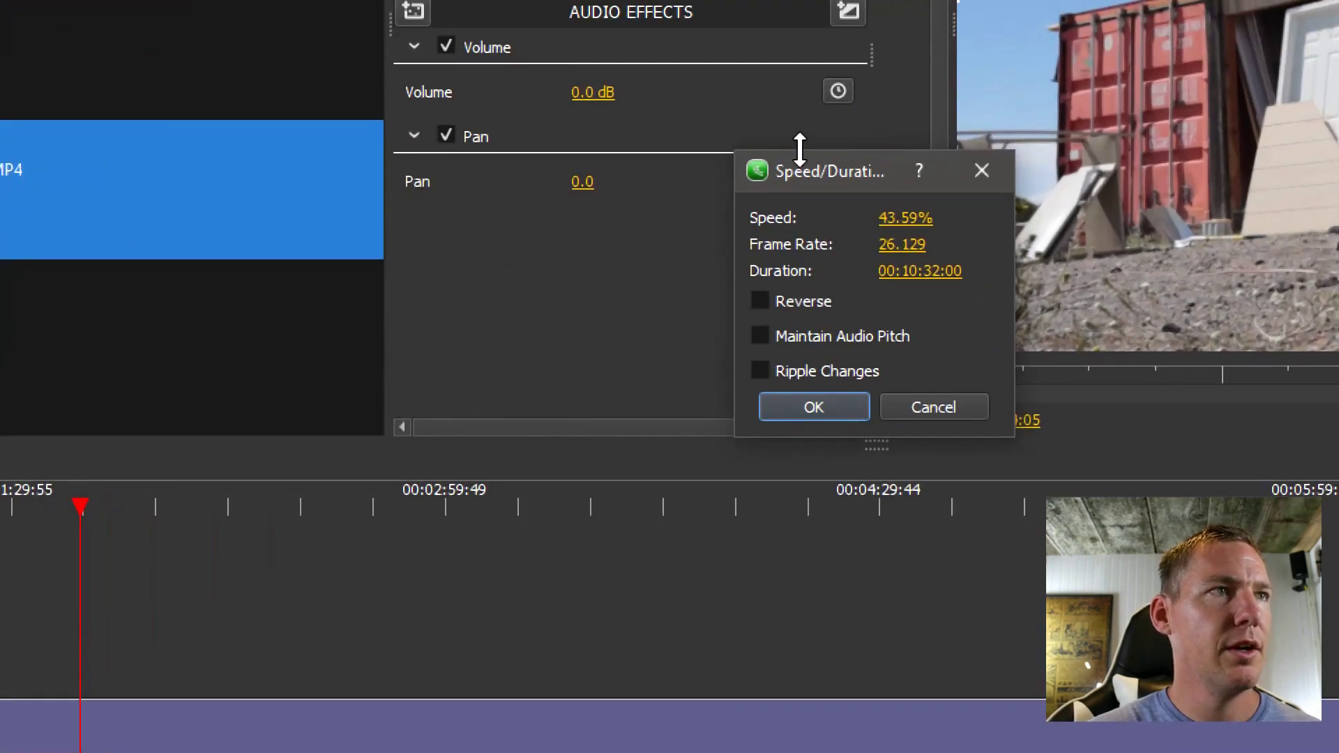
left_click_drag(821, 174, 389, 248)
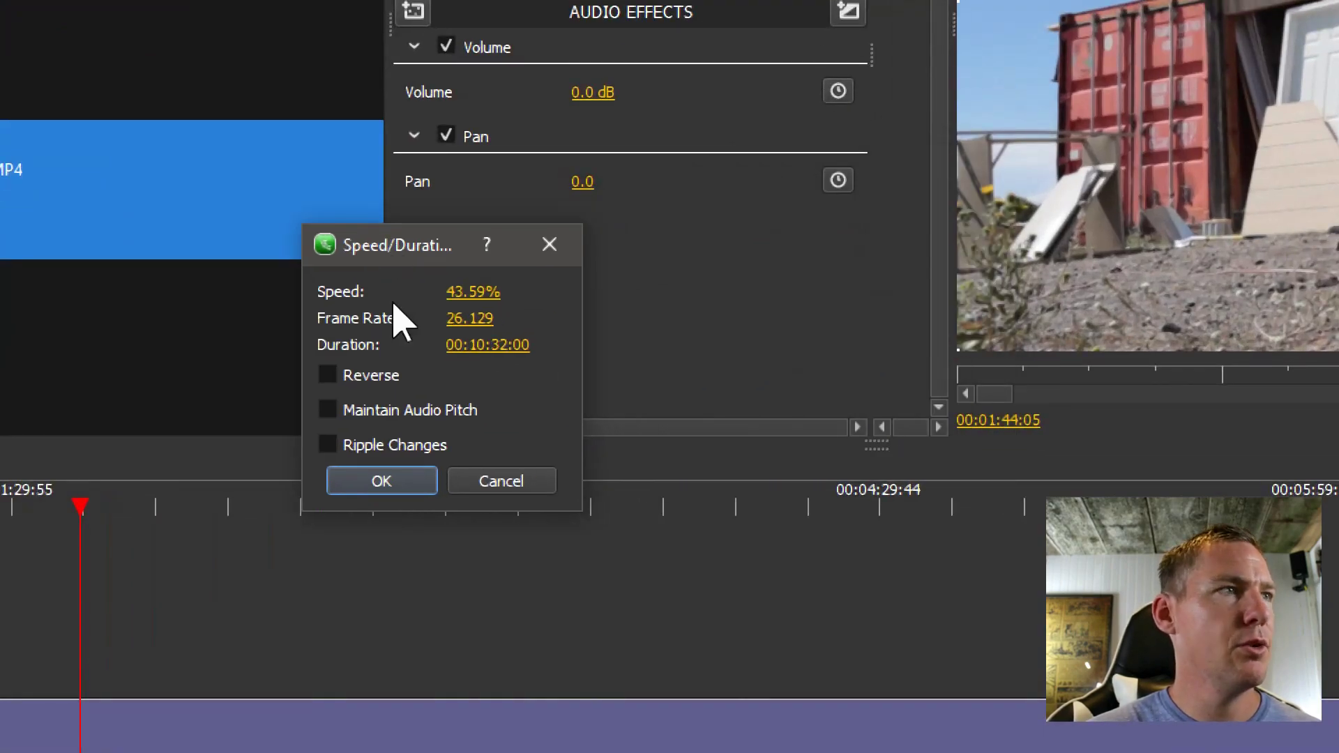
left_click(477, 346)
left_click(355, 383)
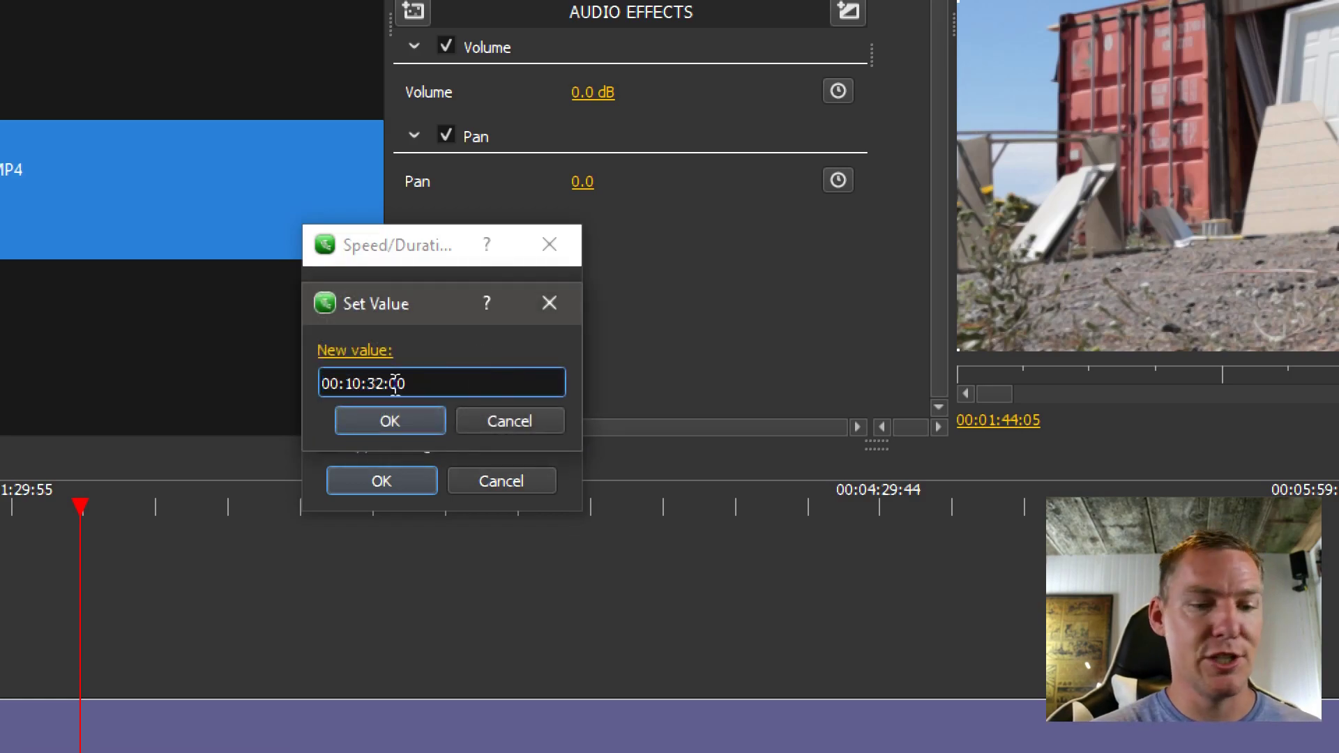
key("BackSpace")
key("BackSpace")
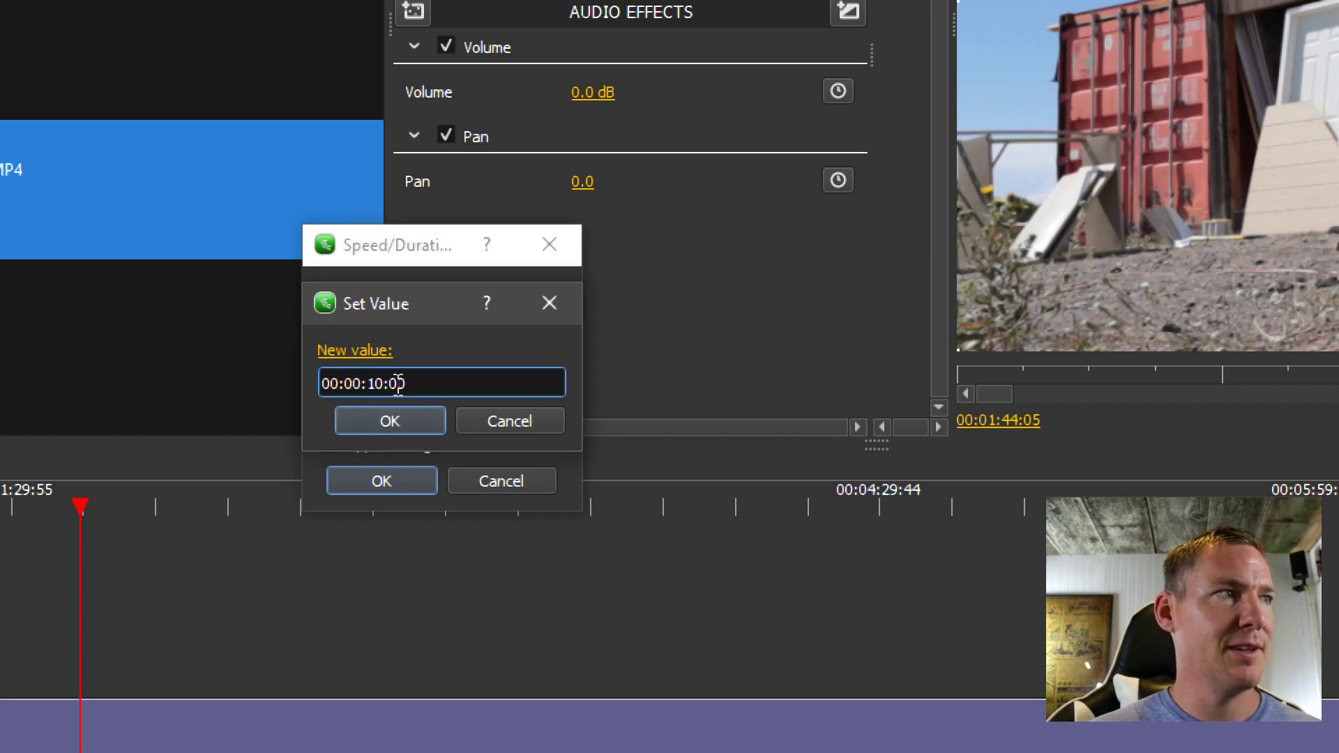
left_click(388, 422)
left_click(379, 483)
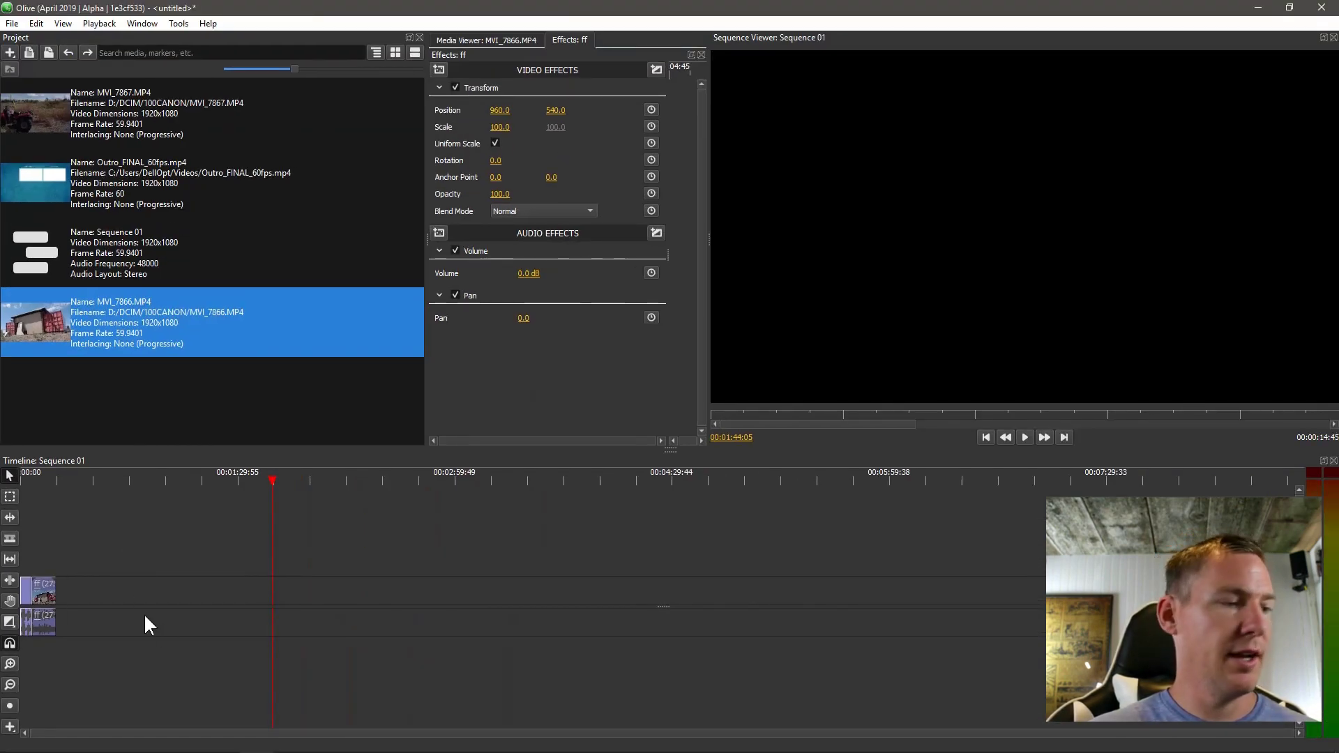
Zoom the timeline in on MVI_7867.MP4 and the shortened ff clip.
scroll(132, 606, "up", 6)
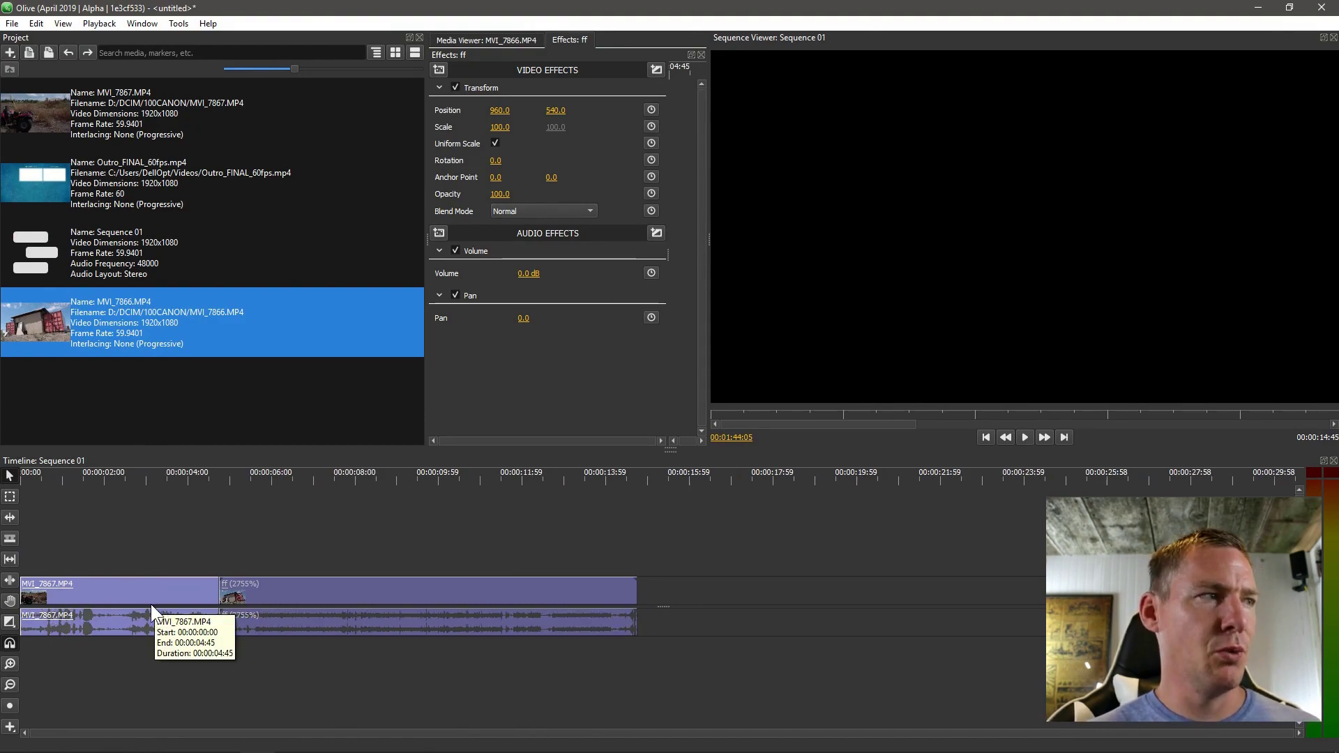
scroll(253, 619, "up", 1)
scroll(315, 600, "down", 2)
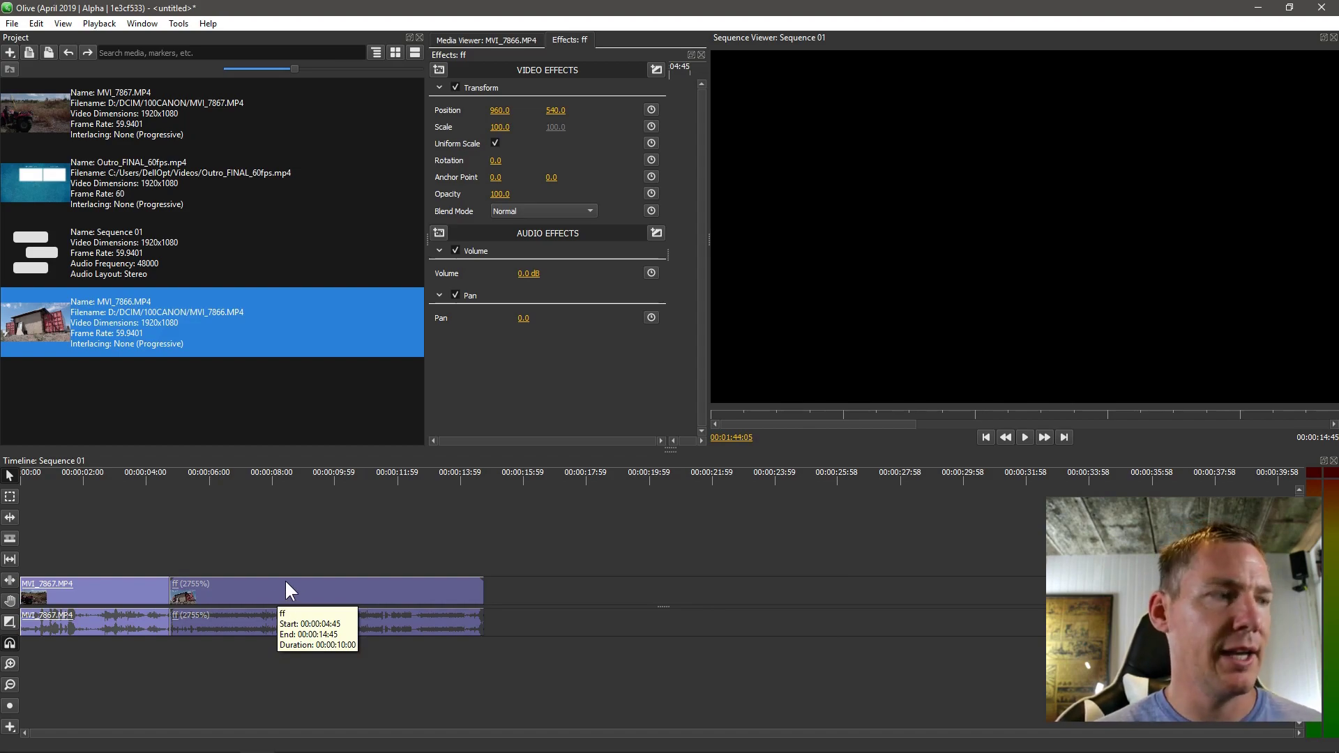
left_click(11, 659)
left_click(11, 659)
left_click(12, 678)
left_click(11, 678)
left_click(12, 676)
left_click(11, 663)
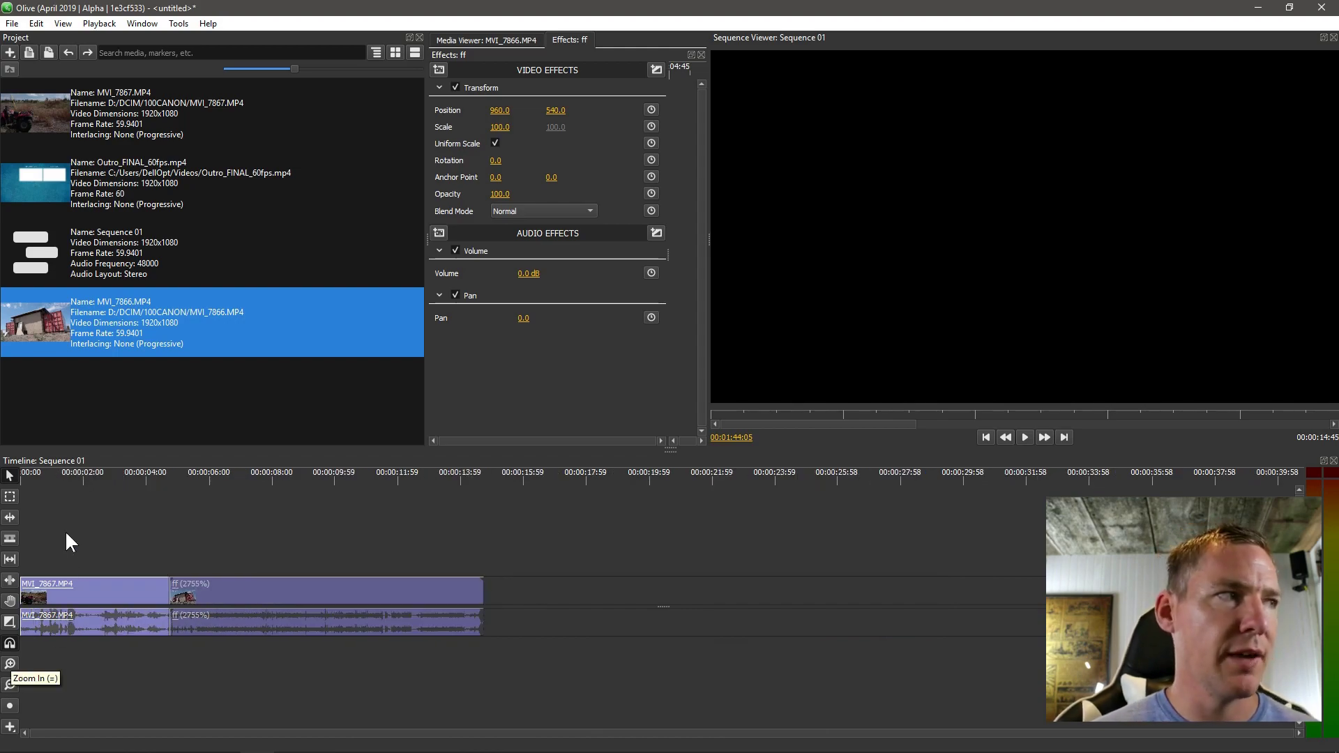
Play the sequence from 00:00:01:58 and again from 00:00:05:13, then select ff and MVI_7867.MP4.
left_click(126, 479)
left_click(92, 583)
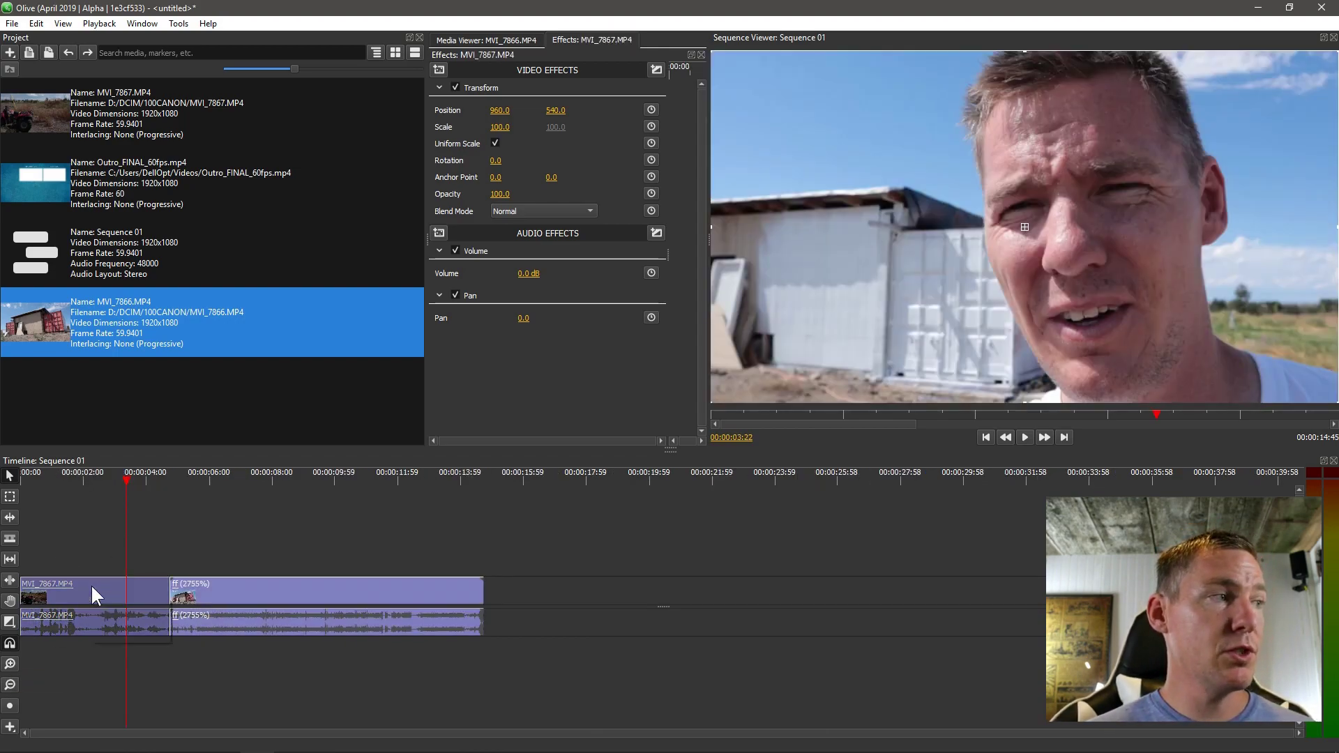
left_click(82, 477)
key("space")
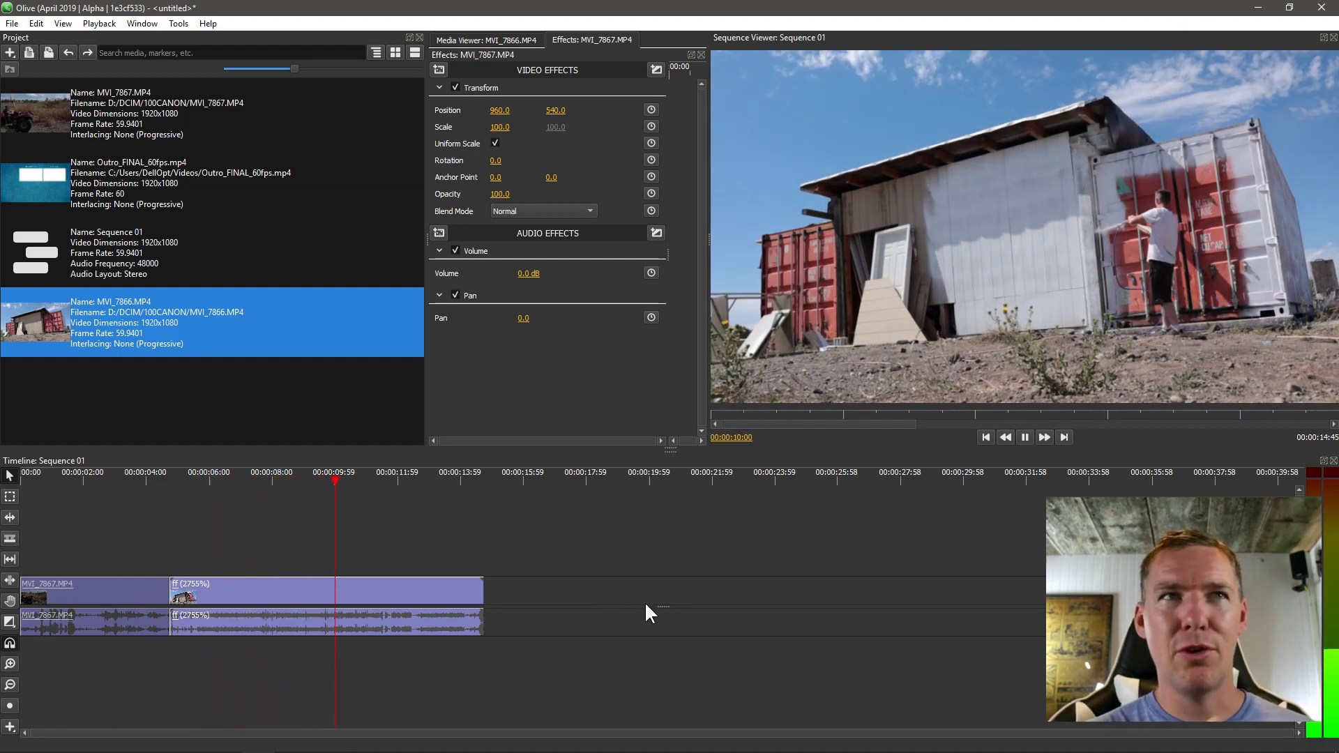
key("space")
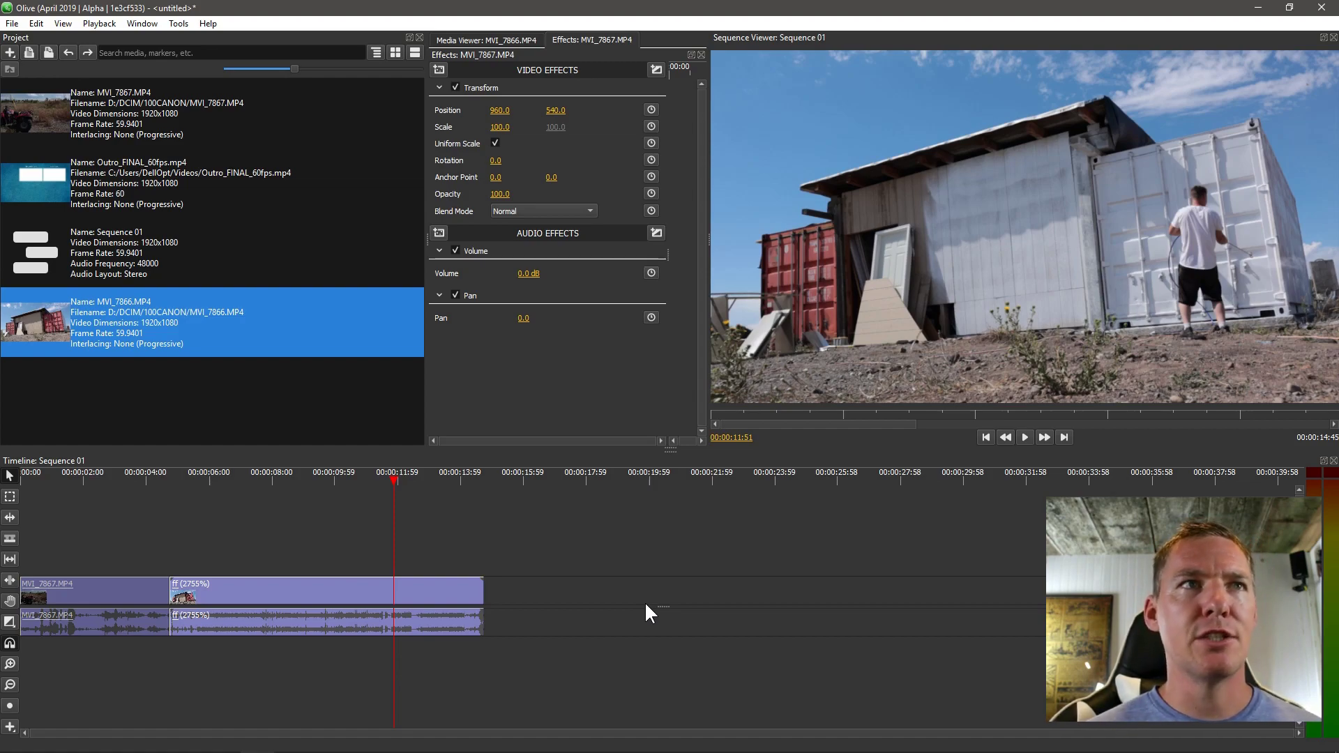
left_click(184, 480)
key("space")
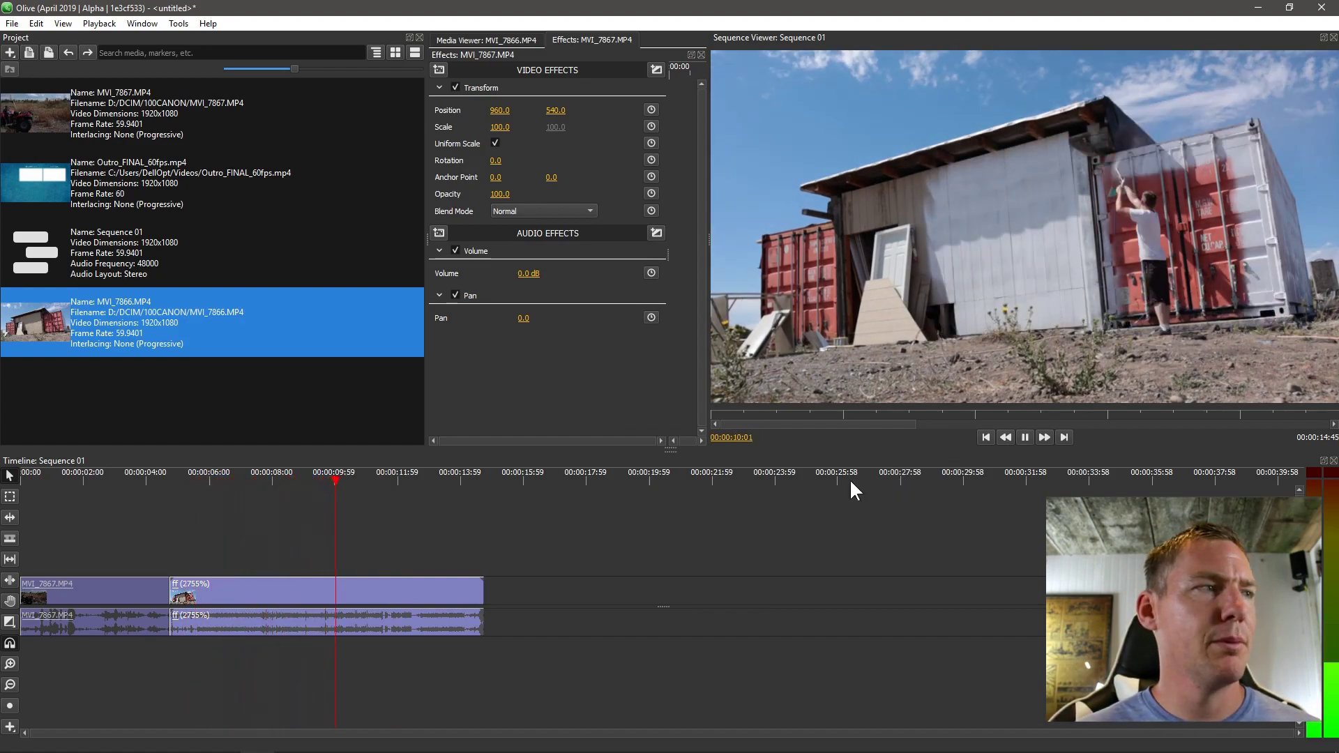
left_click(1024, 437)
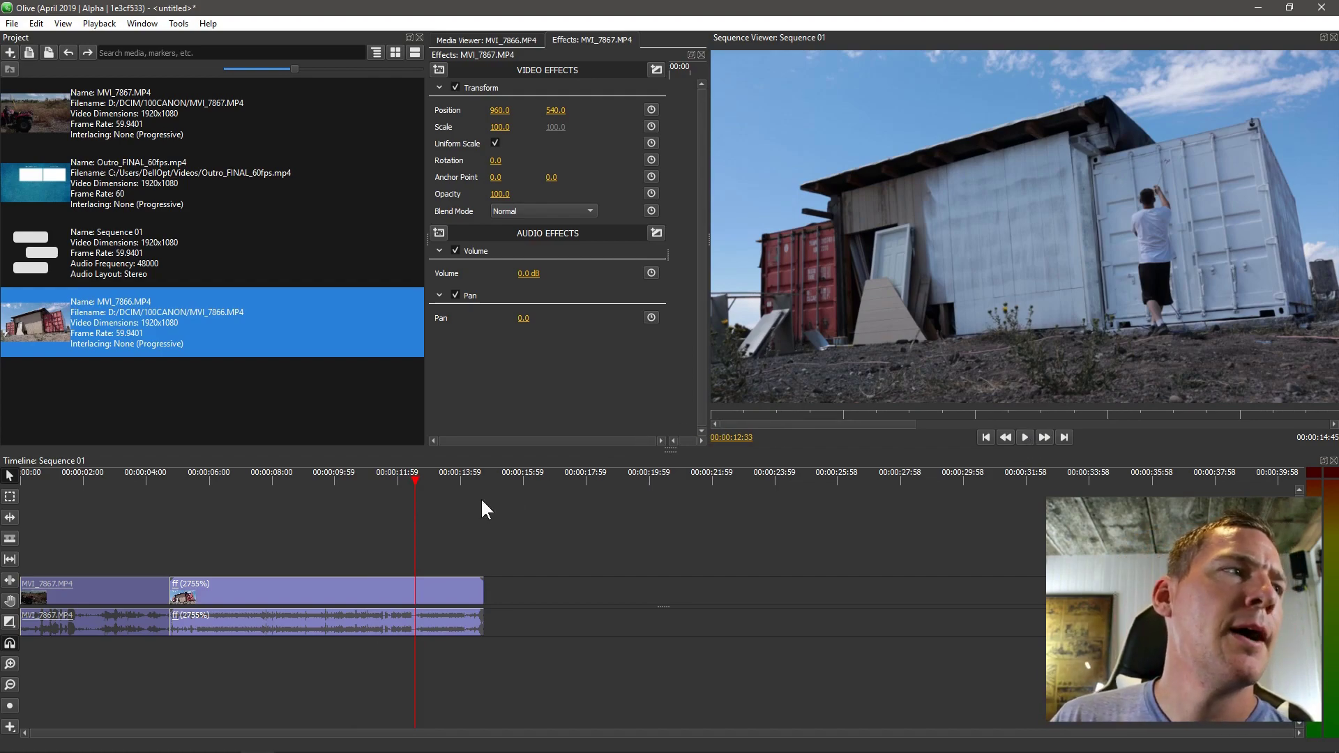
left_click(348, 589)
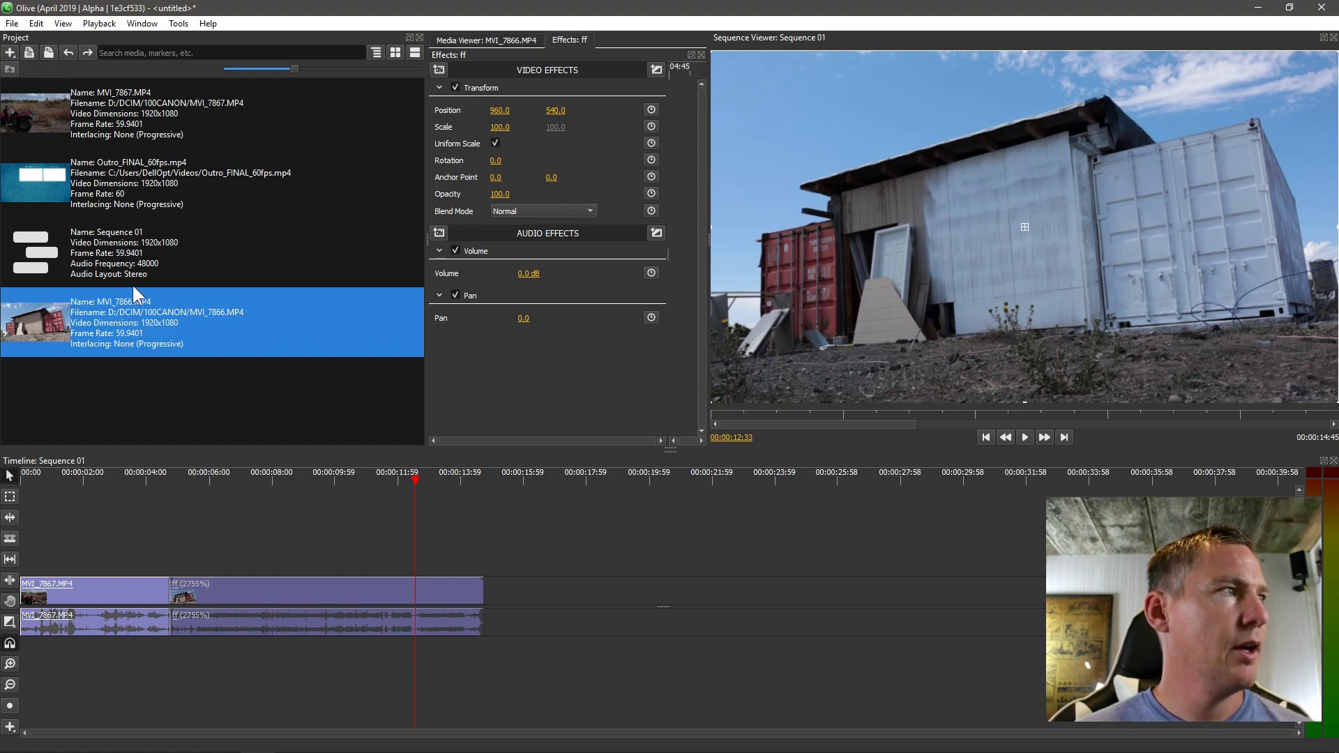
left_click(80, 583)
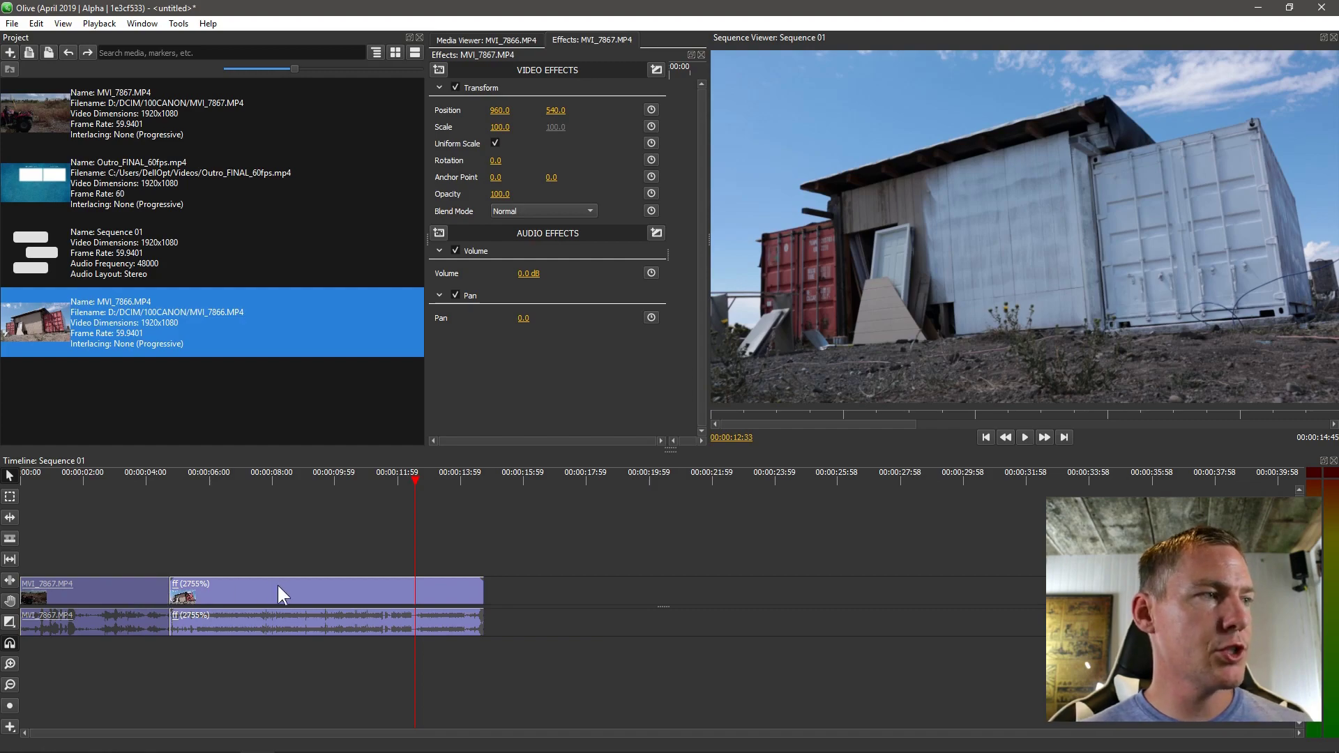
Place Outro_FINAL_60fps.mp4 after ff, then untick Ripple Changes in ff's Speed/Duration and cancel.
left_click_drag(40, 174, 509, 584)
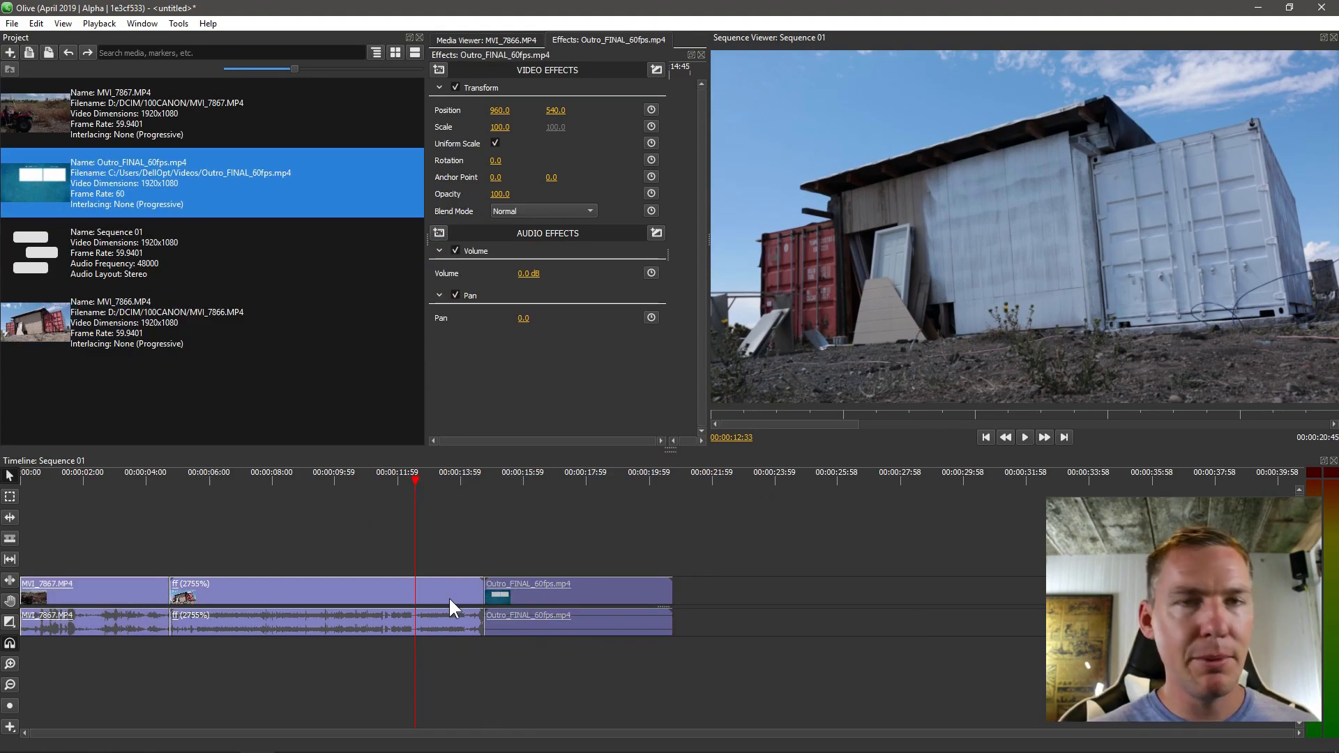
right_click(442, 594)
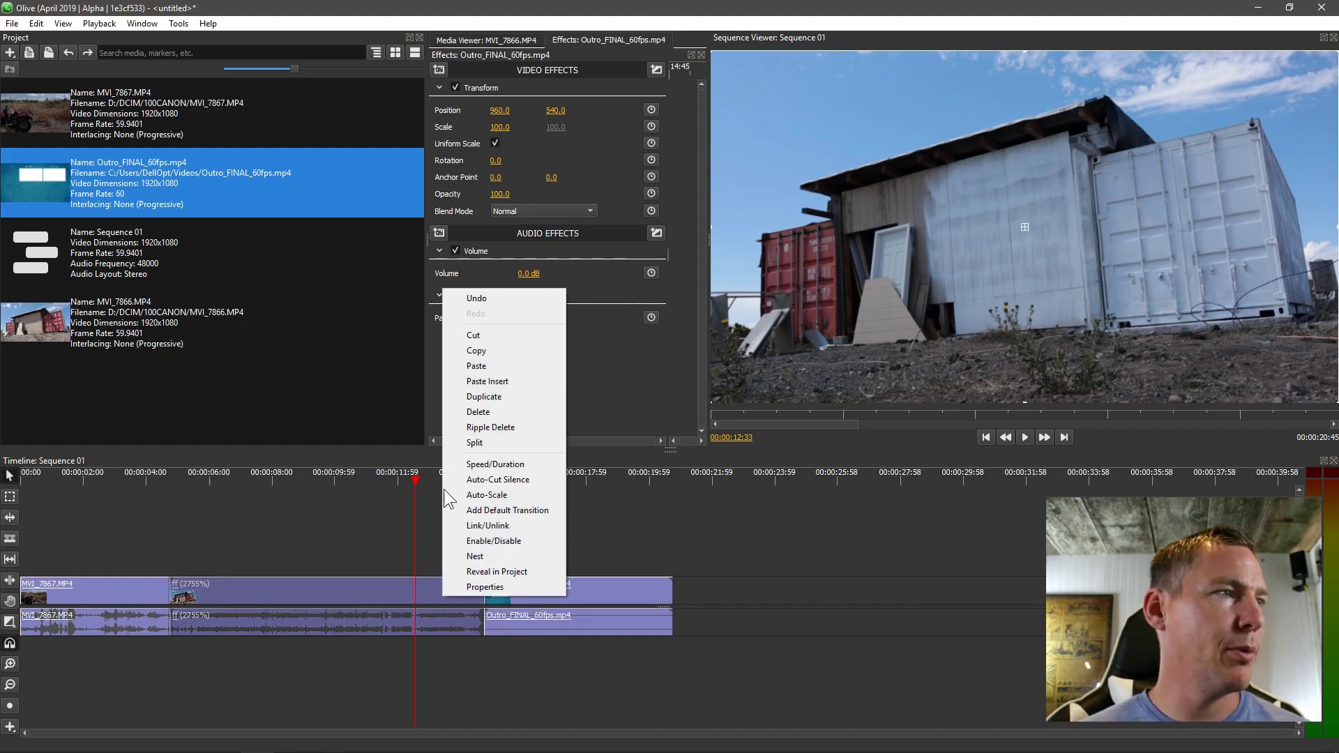
left_click(489, 463)
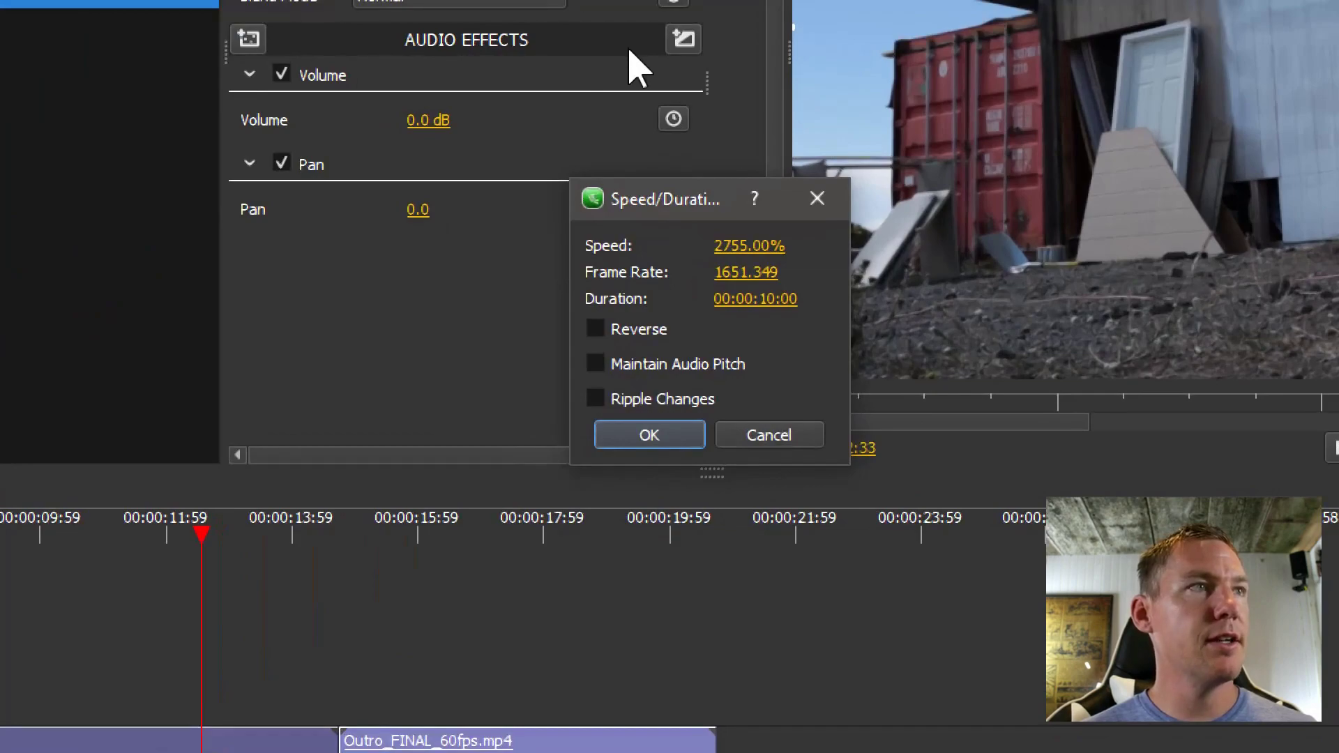
left_click_drag(640, 319, 482, 328)
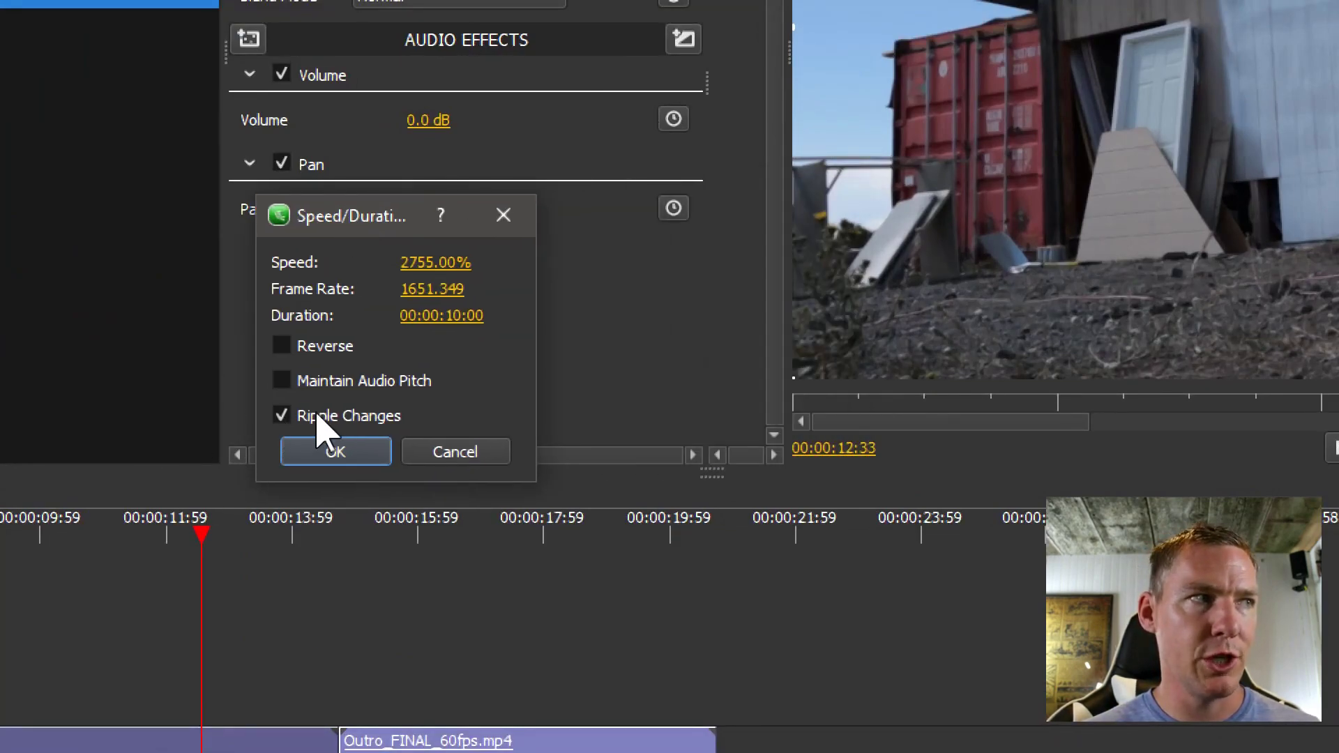
left_click(281, 415)
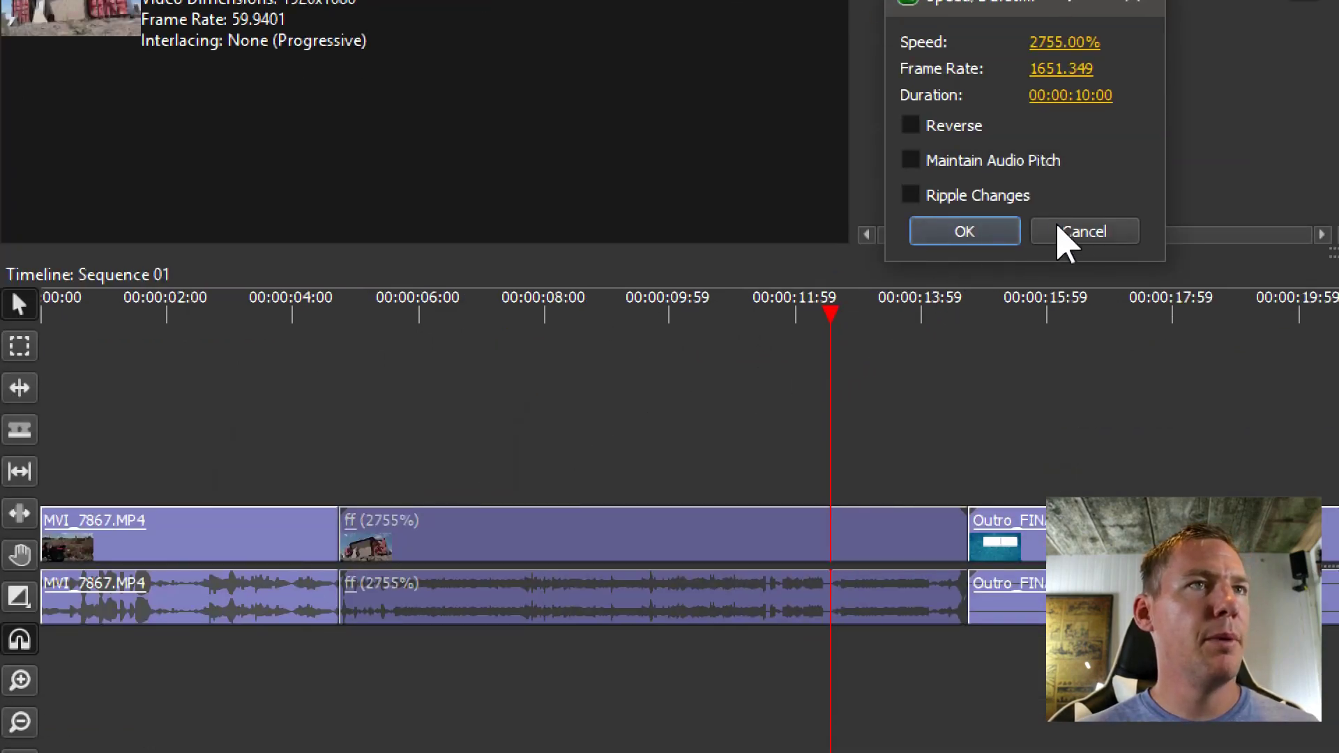
left_click(1067, 232)
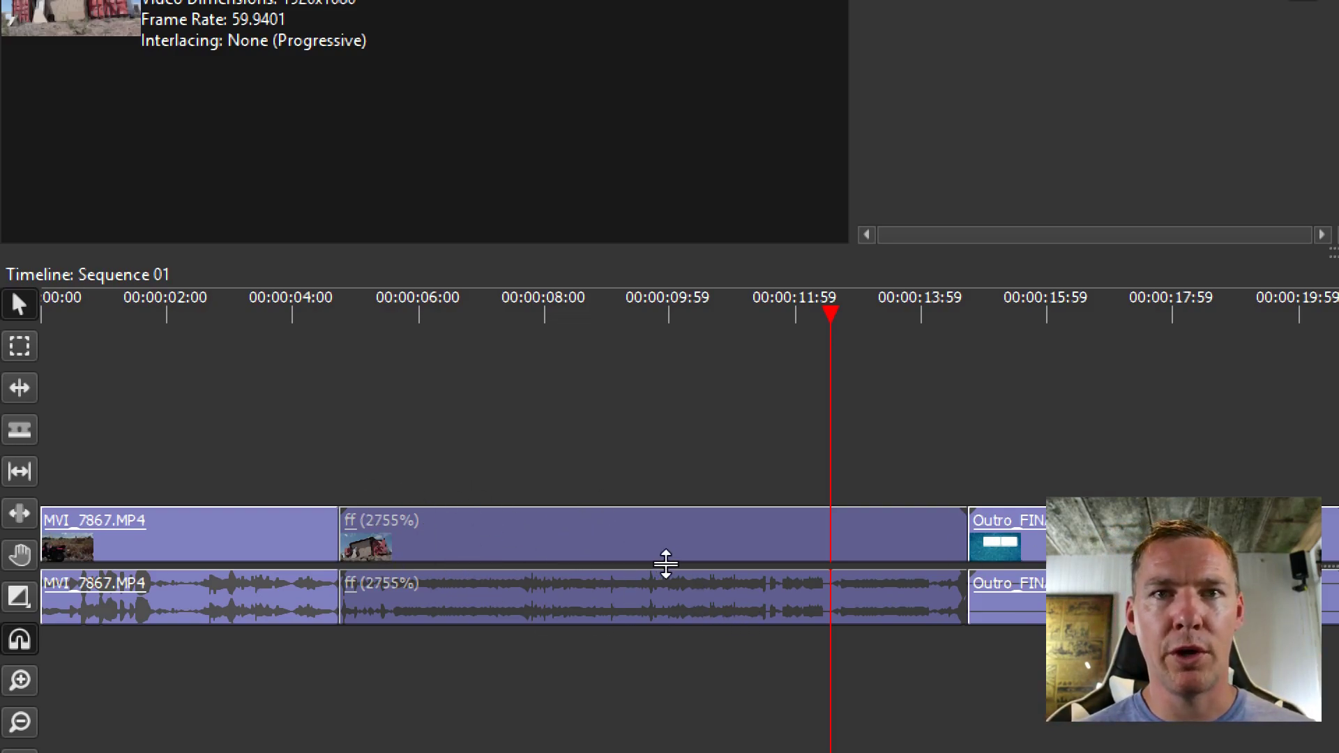
Set the ff clip's speed to 100% and scroll to its end near 00:04:40.
right_click(703, 547)
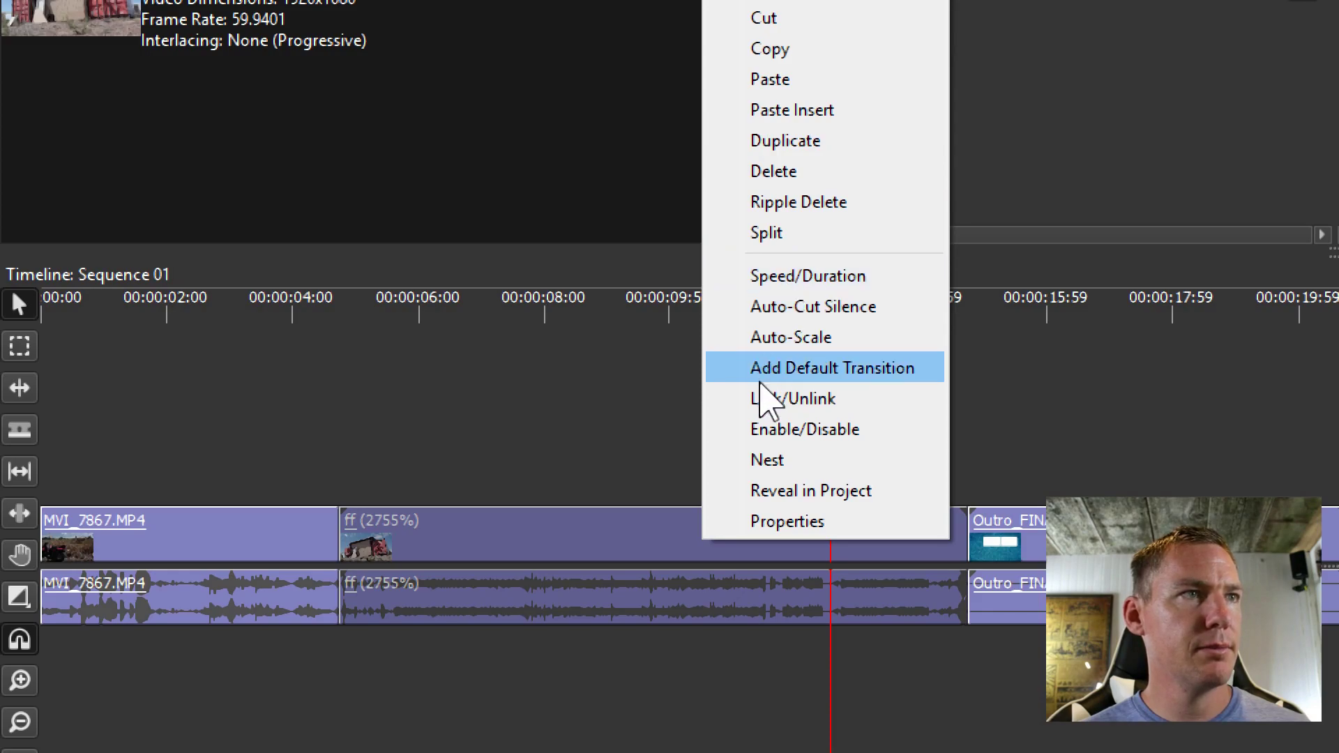
left_click(774, 277)
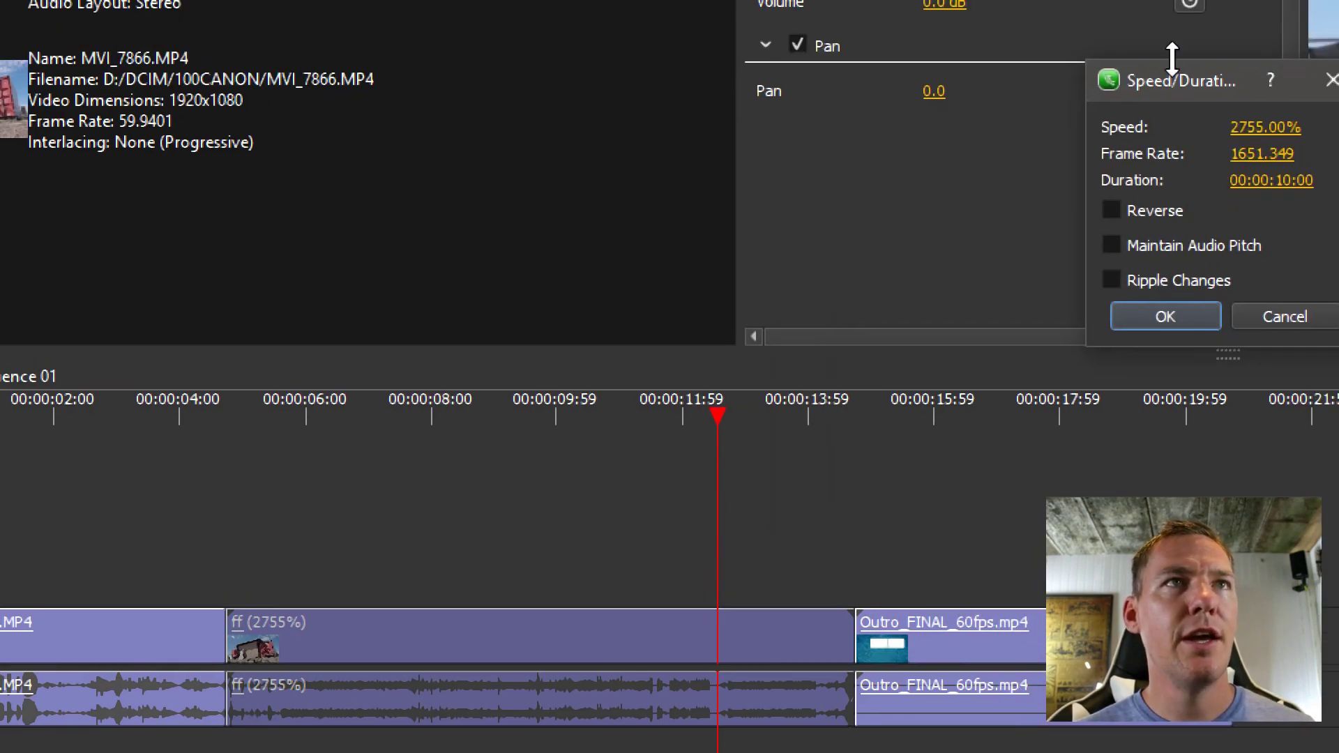
left_click_drag(1172, 96, 389, 302)
left_click(474, 335)
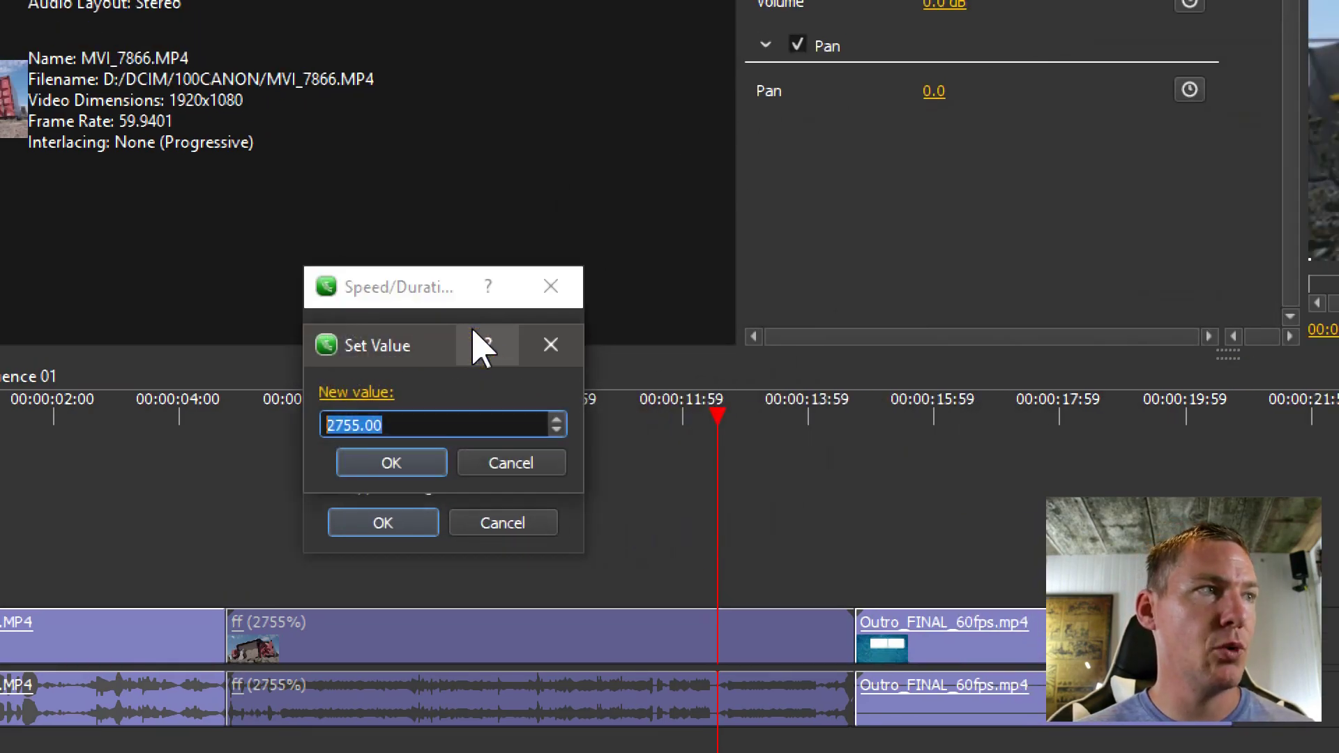
type("100")
key("BackSpace")
key("BackSpace")
key("BackSpace")
type("1")
left_click(382, 468)
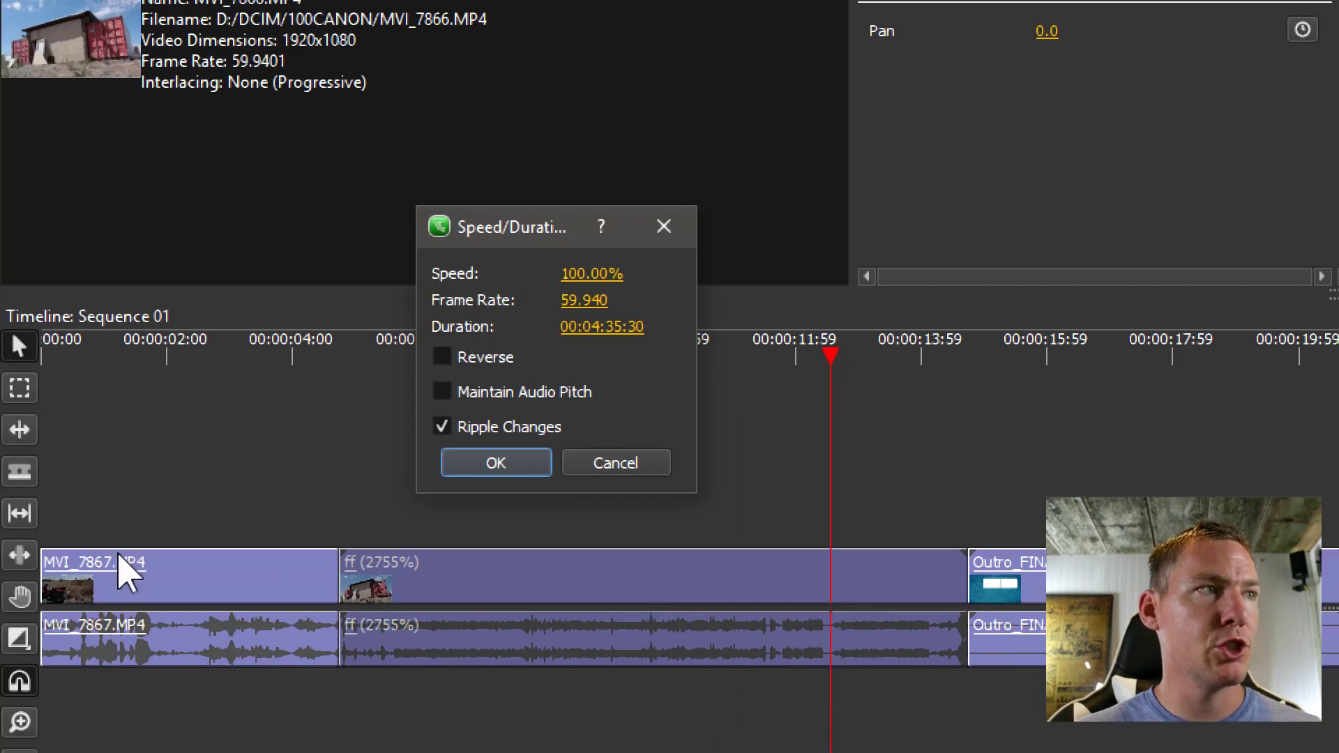
left_click(481, 463)
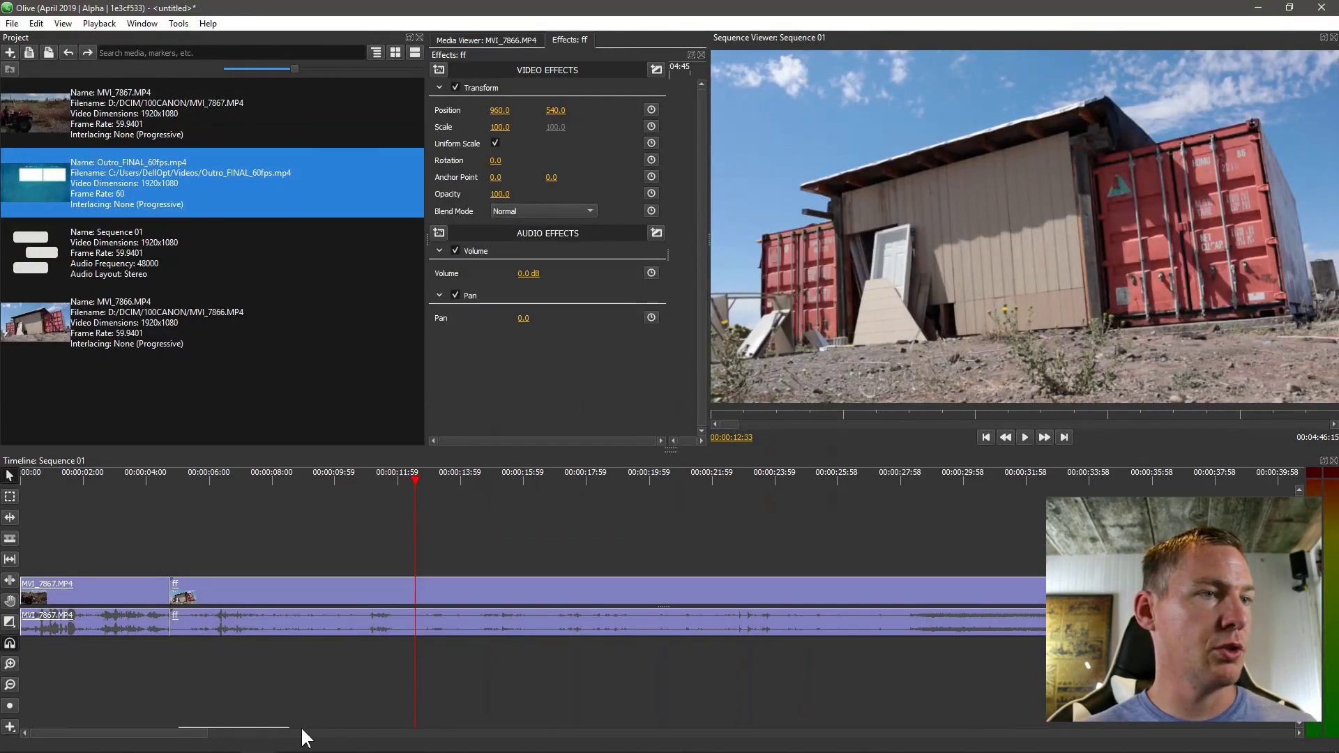
left_click_drag(189, 733, 1286, 732)
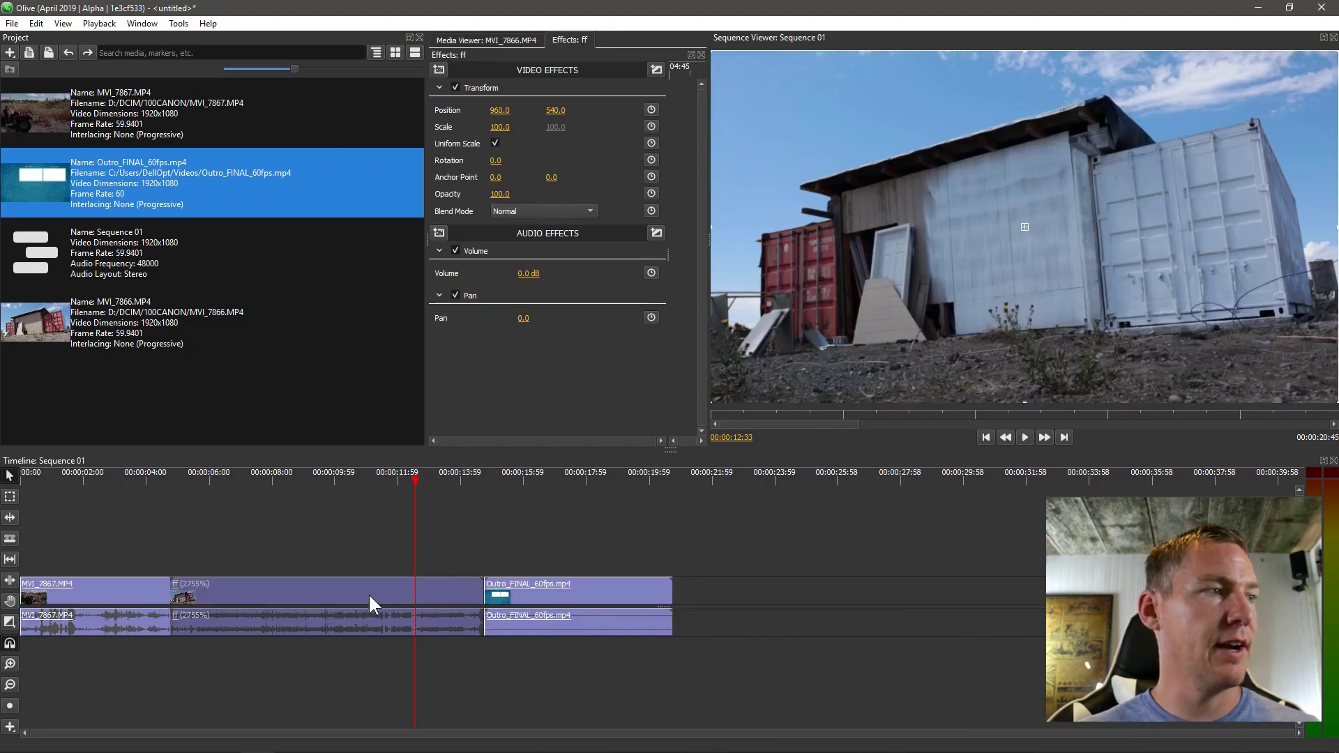
Replace the ff clip's 2755 speed with 100 in Speed/Duration and apply it.
right_click(368, 592)
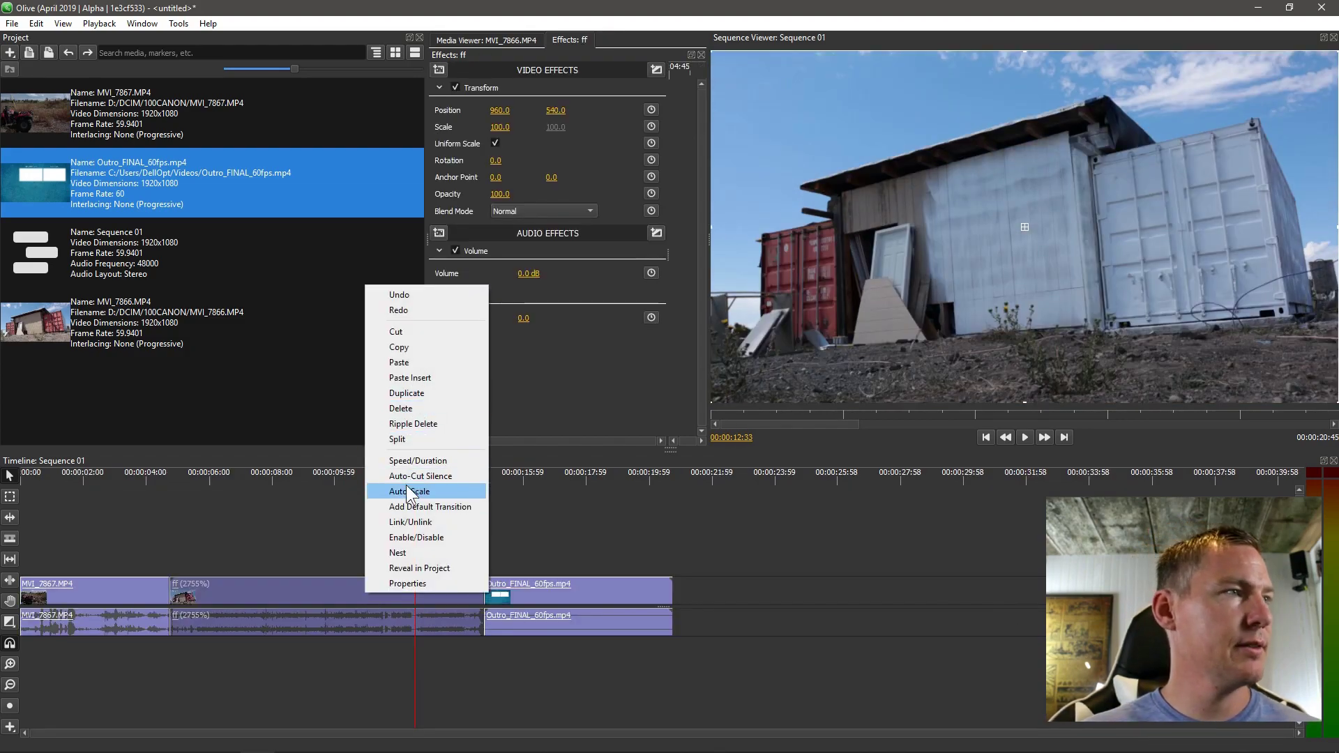
left_click(399, 460)
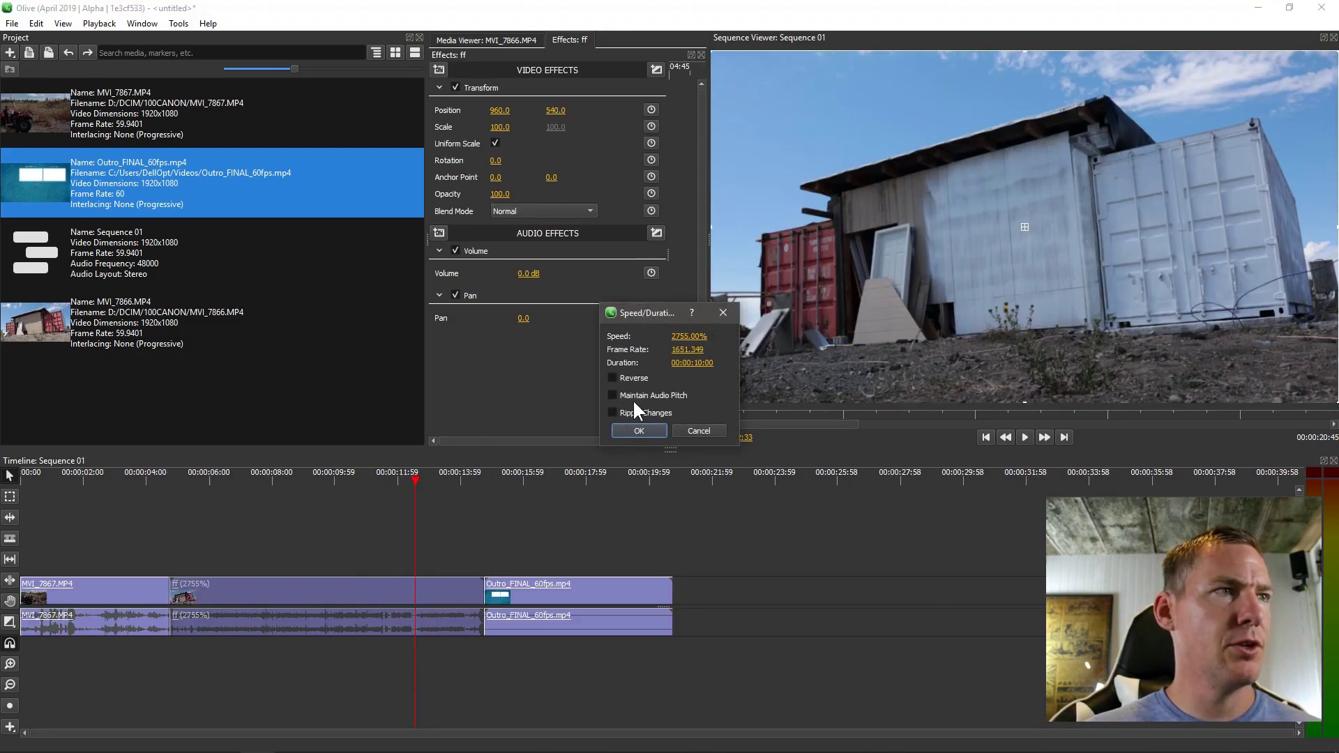
left_click(687, 336)
key("BackSpace")
type("100")
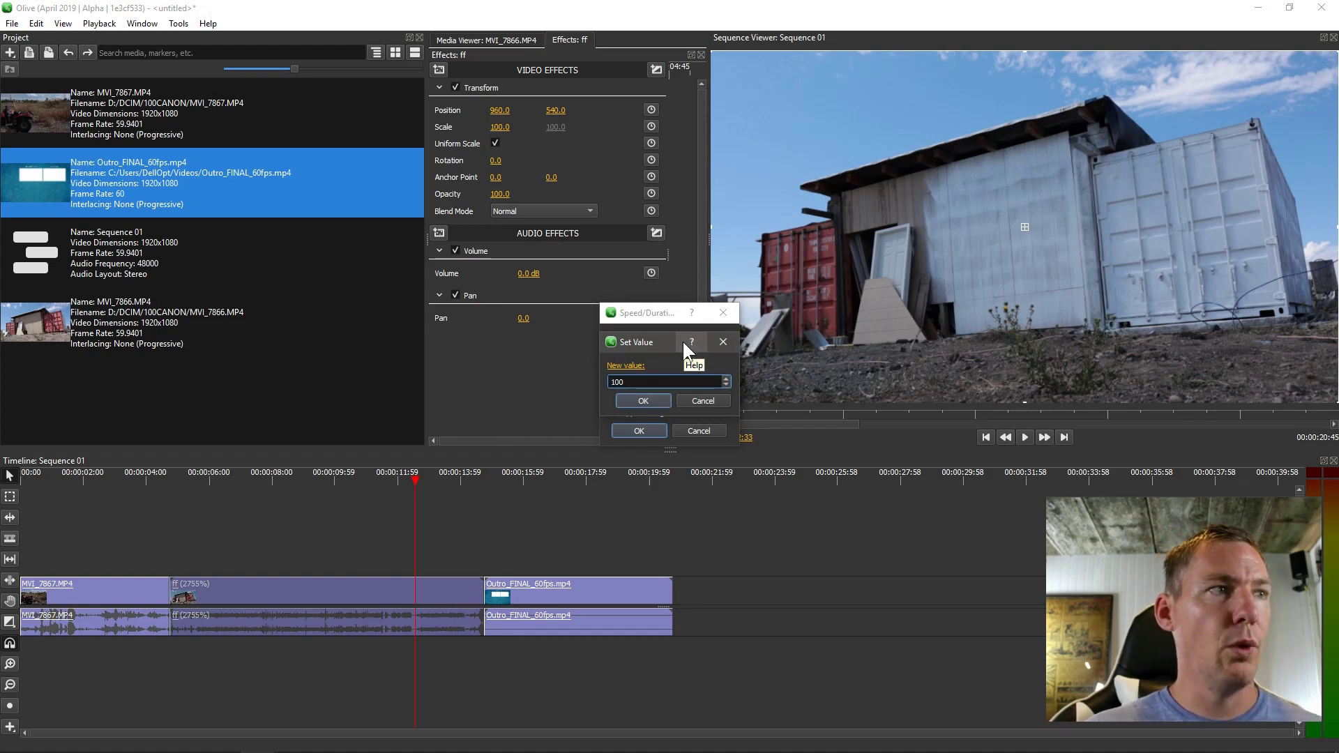
left_click(643, 401)
left_click(638, 431)
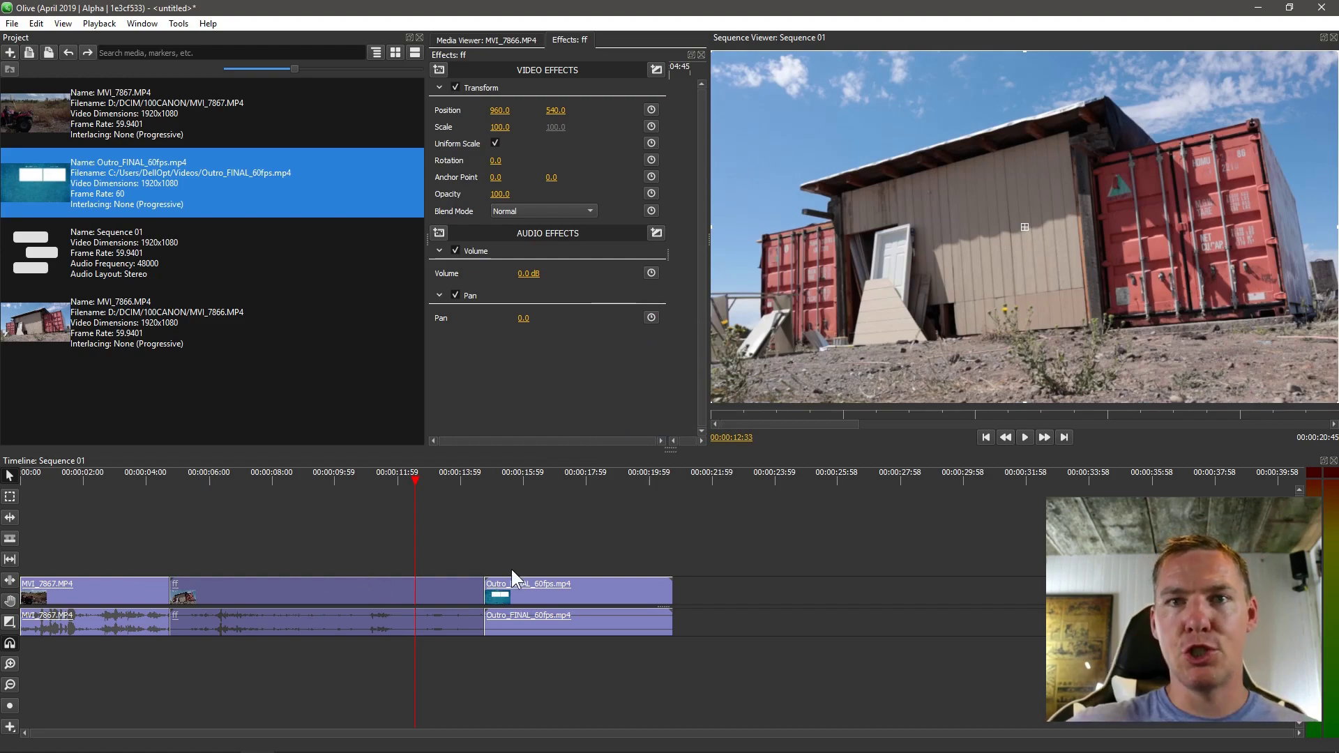
left_click(161, 481)
key("space")
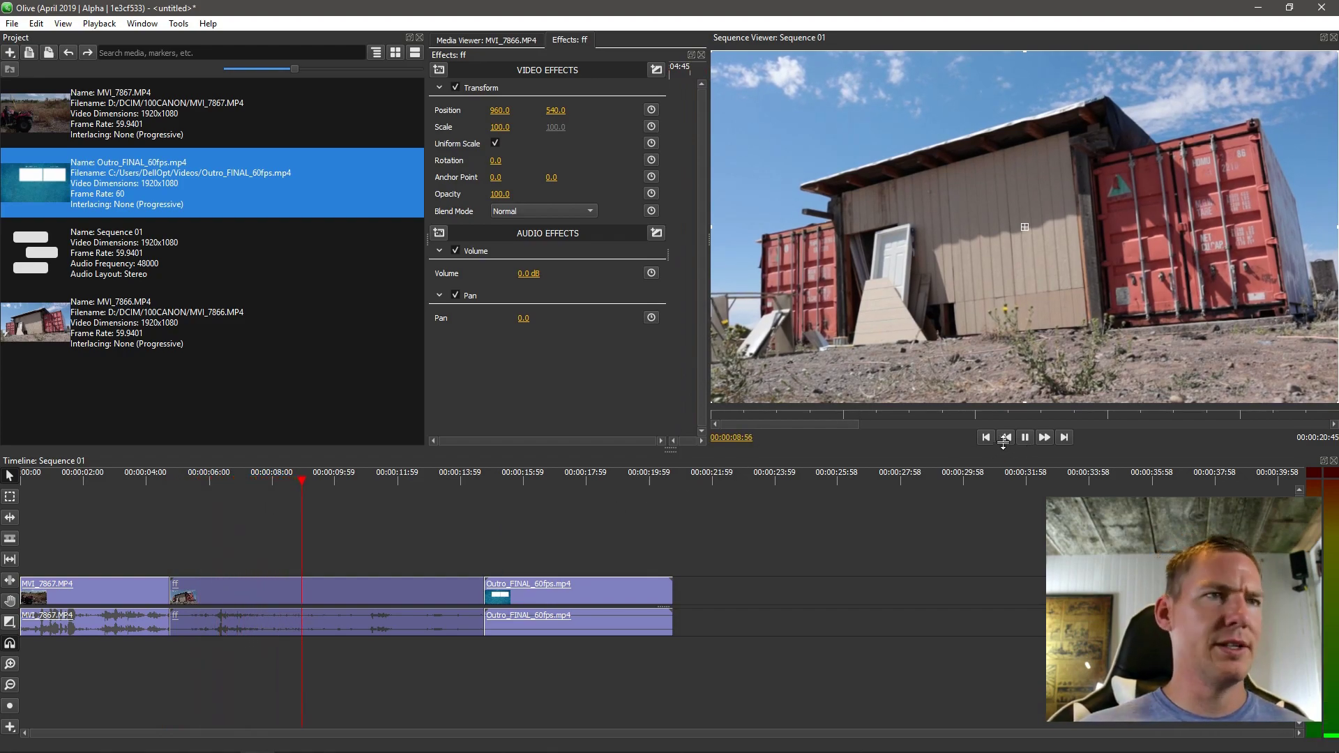
key("space")
key("space")
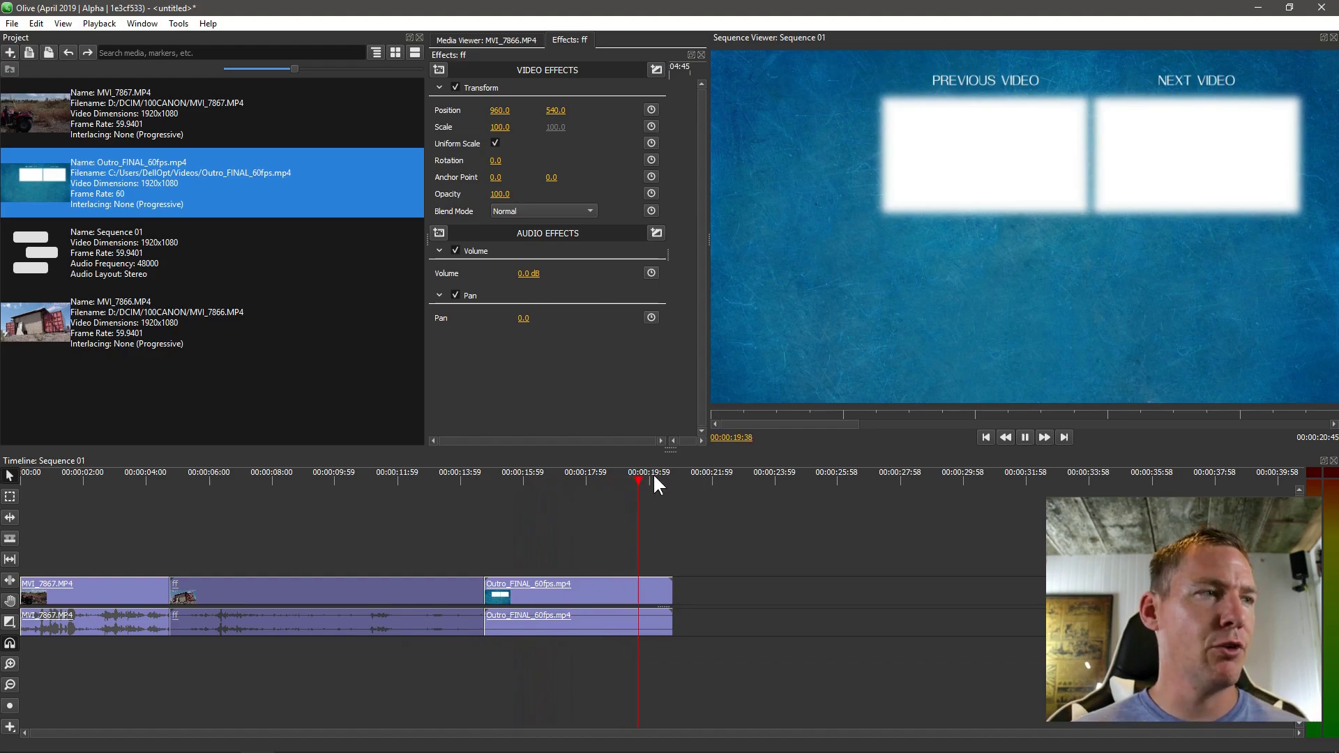
left_click(1025, 438)
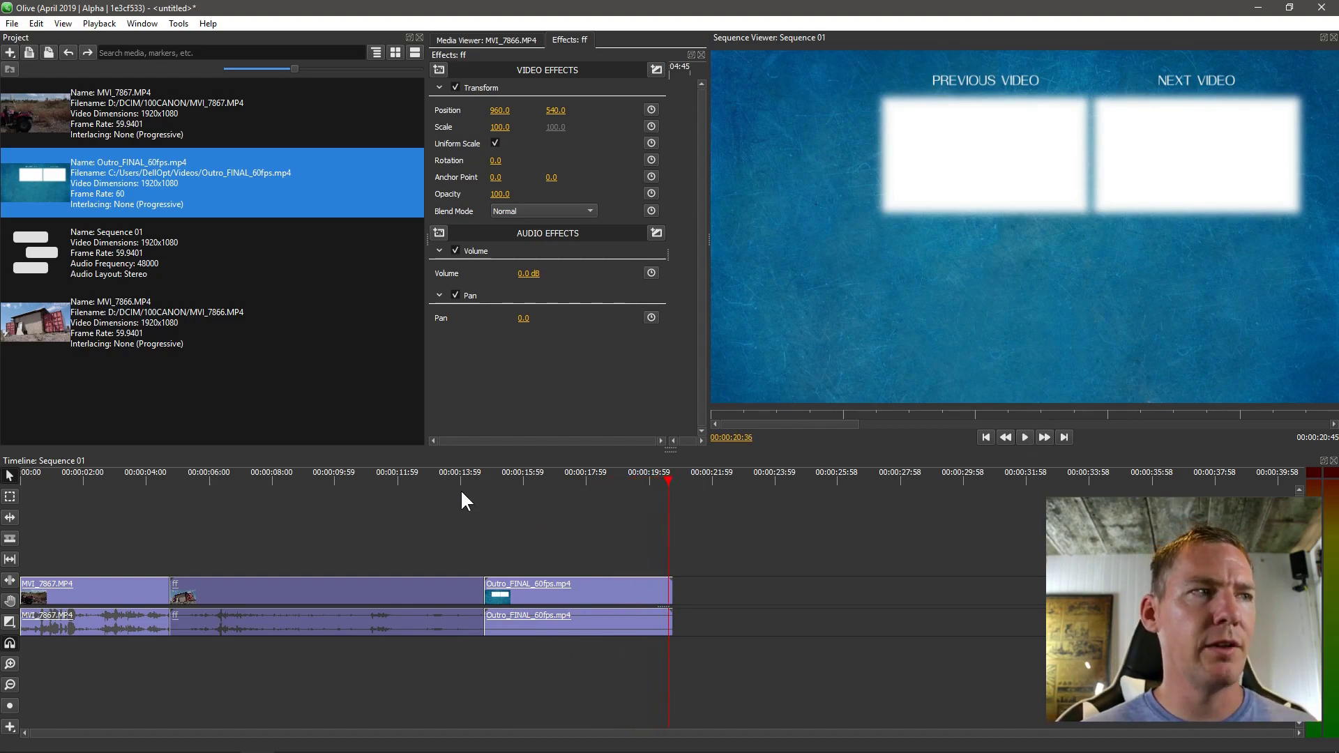
left_click_drag(403, 475, 341, 484)
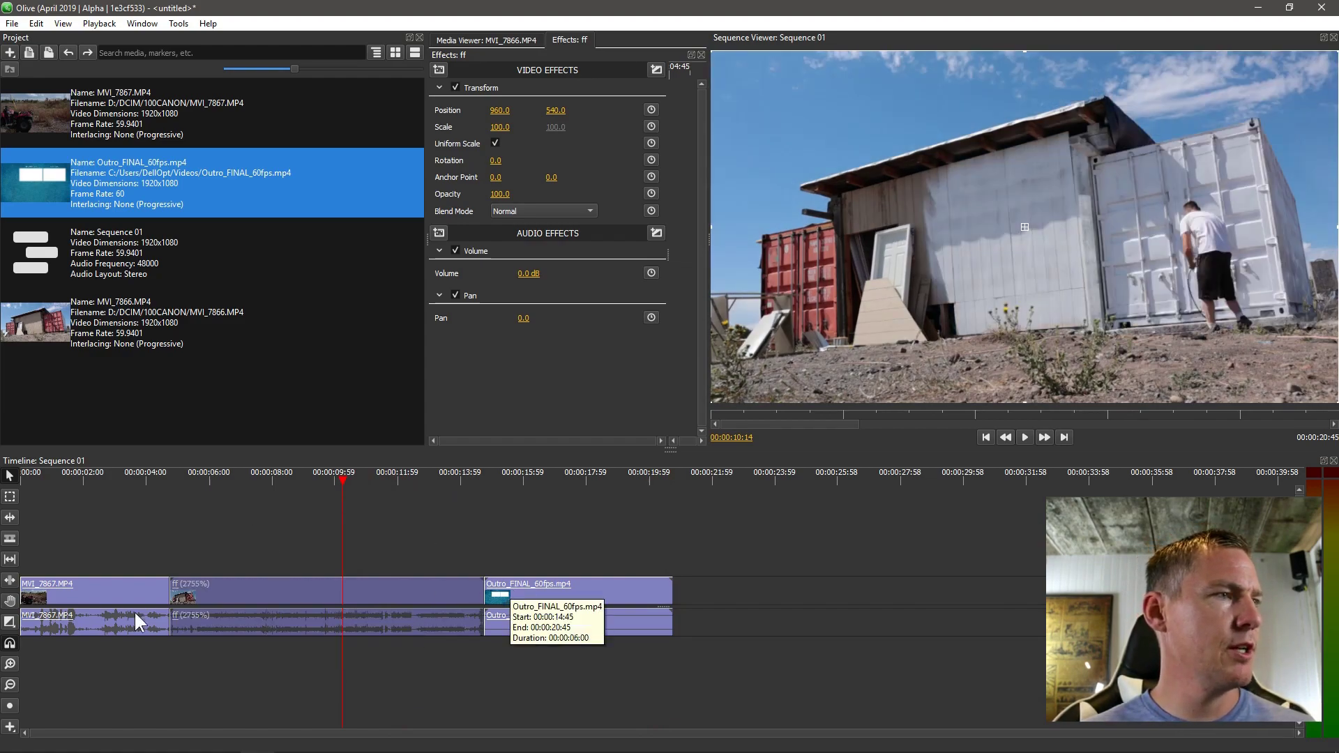
Paste a copy of MVI_7867.MP4 at the playhead past the outro and play it.
left_click(98, 599)
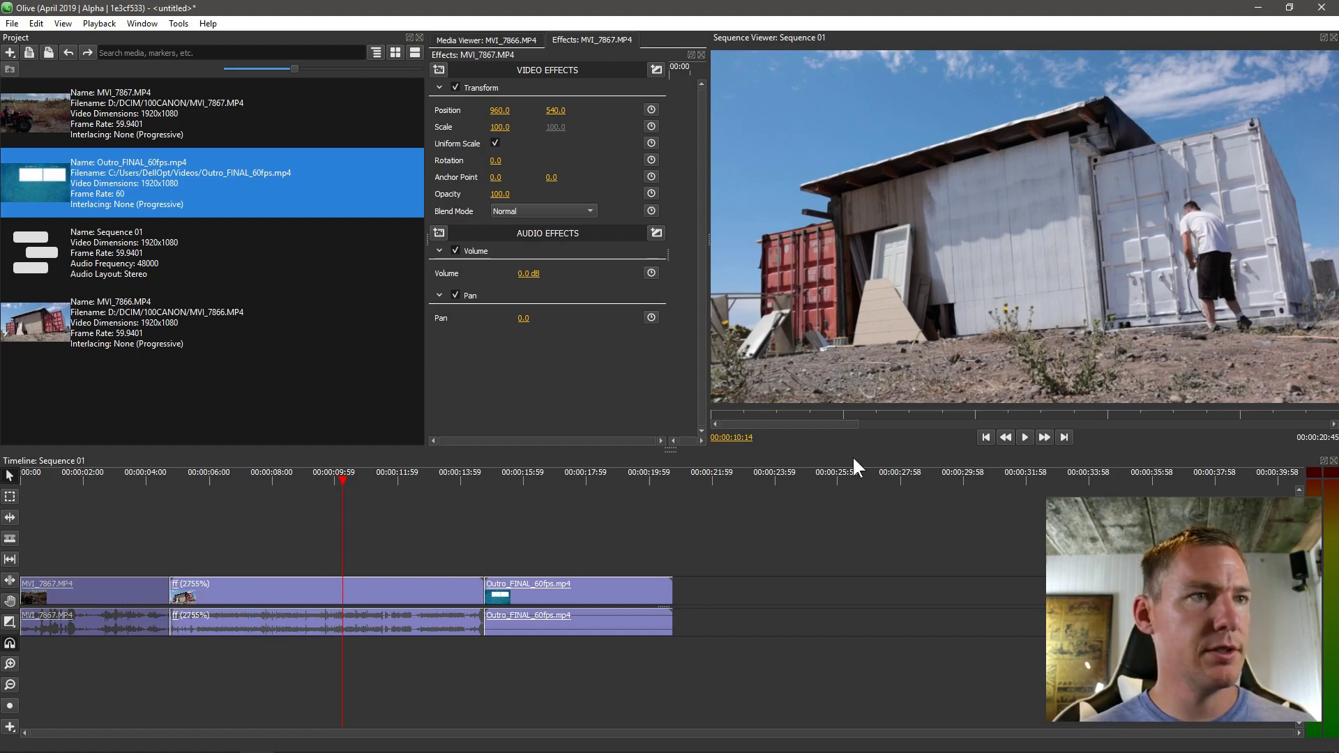
left_click(898, 478)
key("ctrl+v")
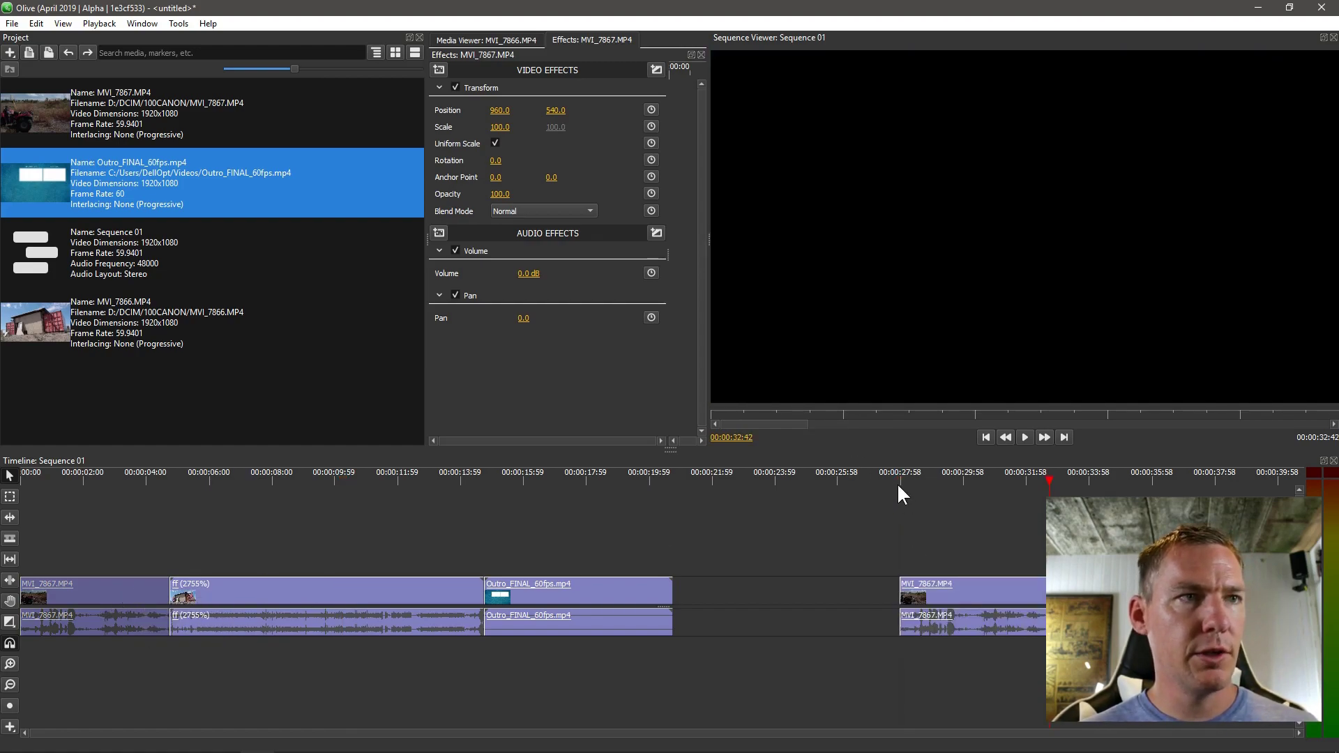
key("space")
left_click(1024, 437)
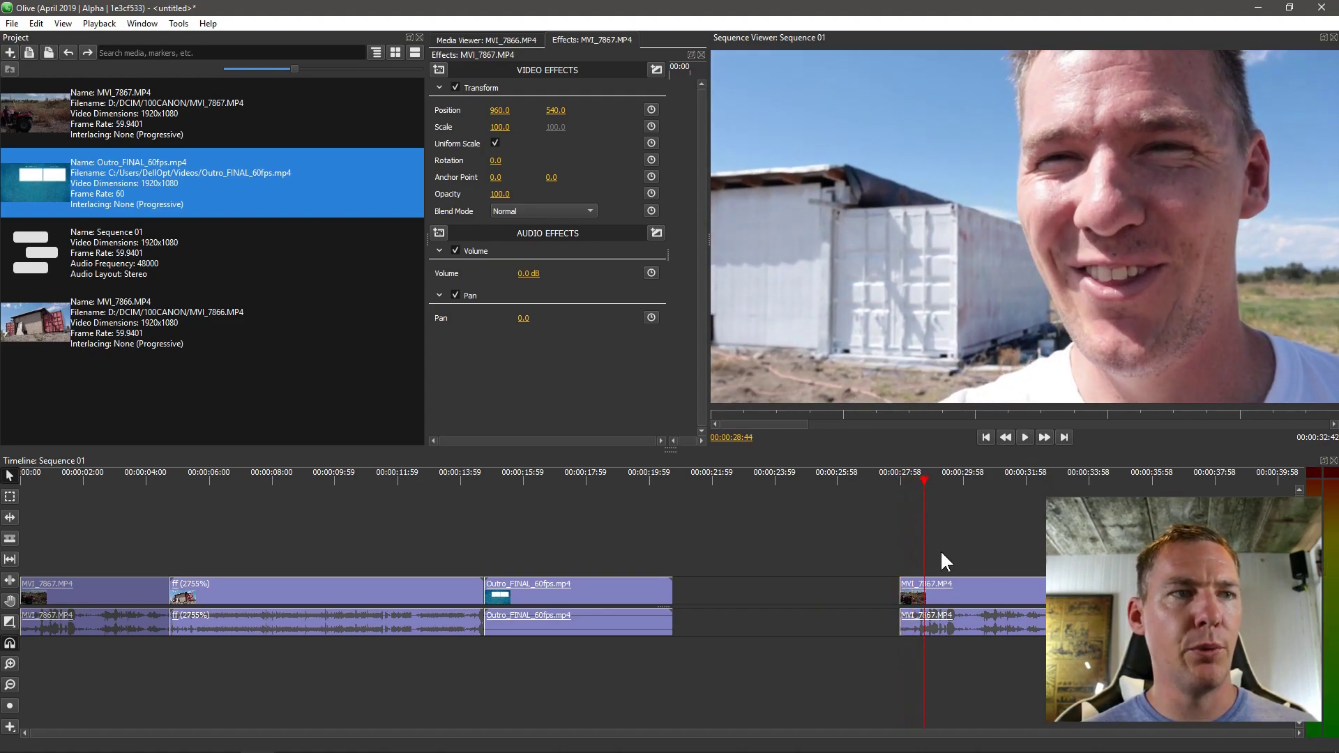
Zoom in and move the pasted MVI_7867.MP4 clip about 1.25 seconds earlier.
right_click(947, 588)
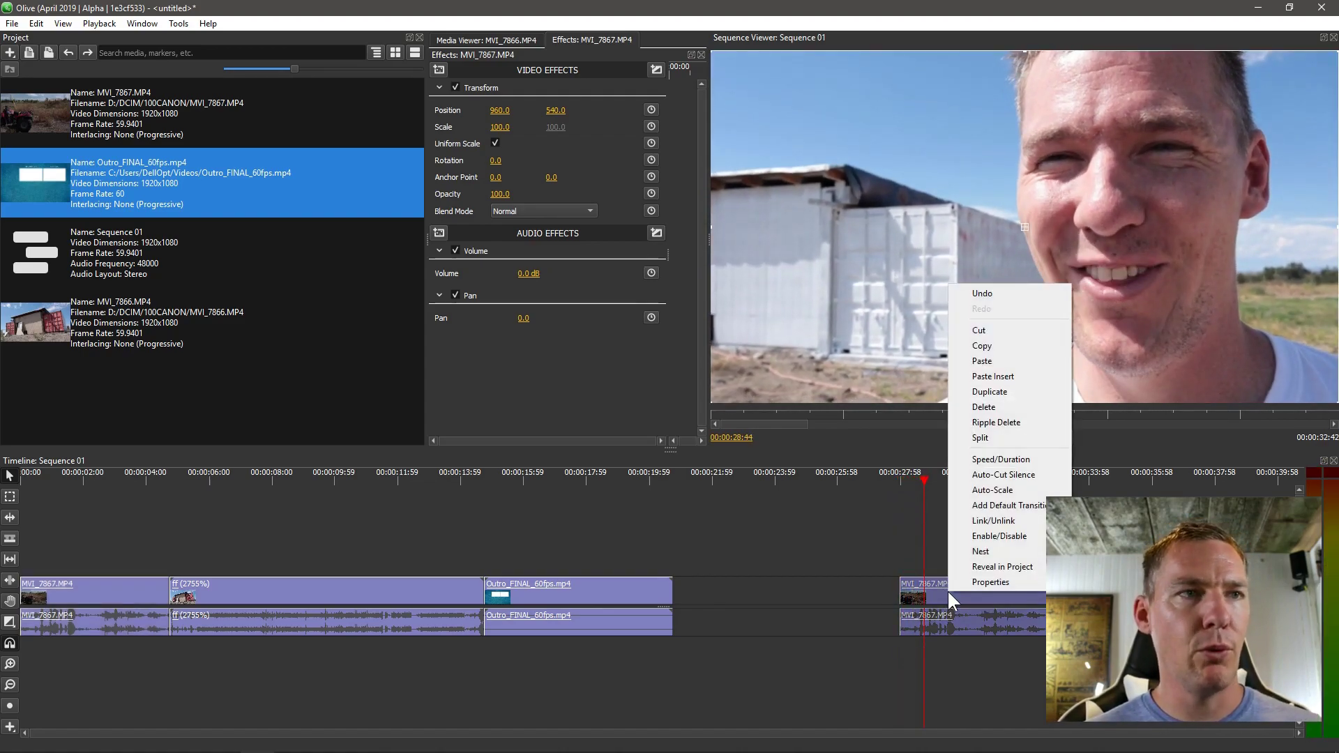
left_click(901, 593)
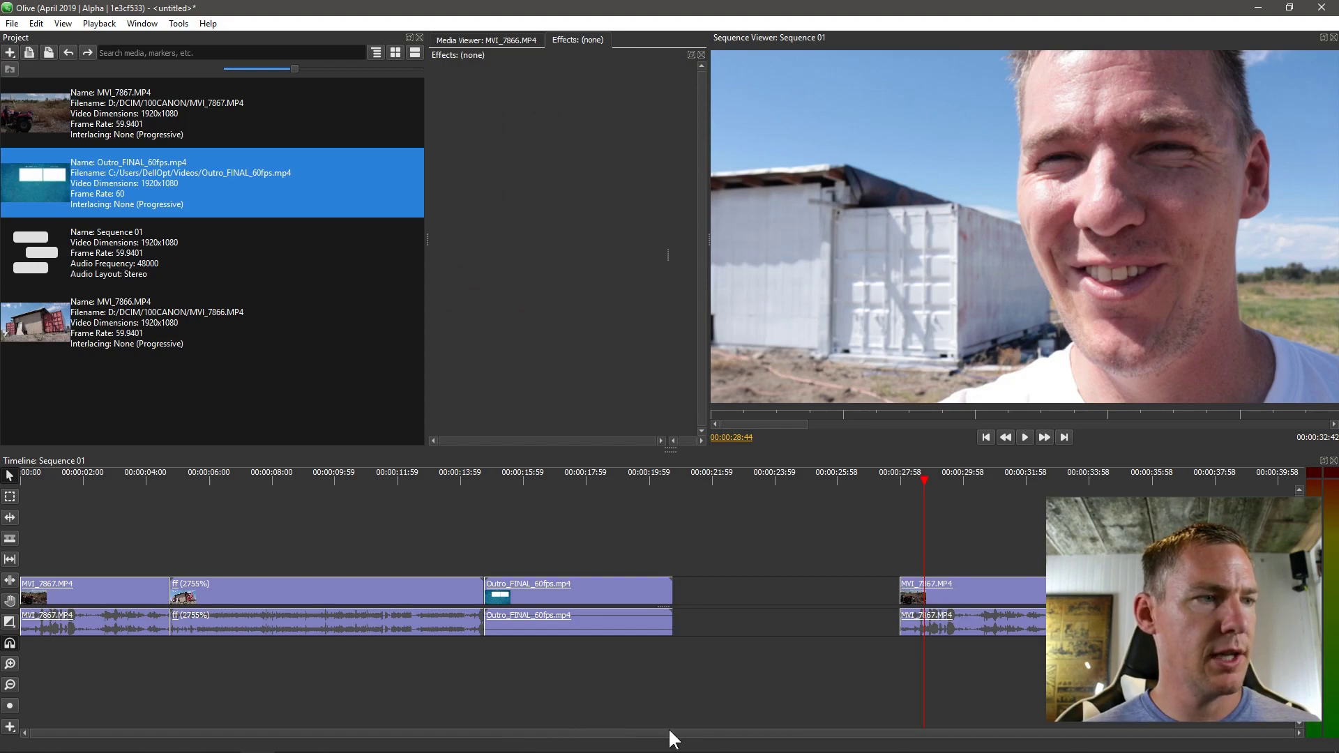
key("equal")
key("equal")
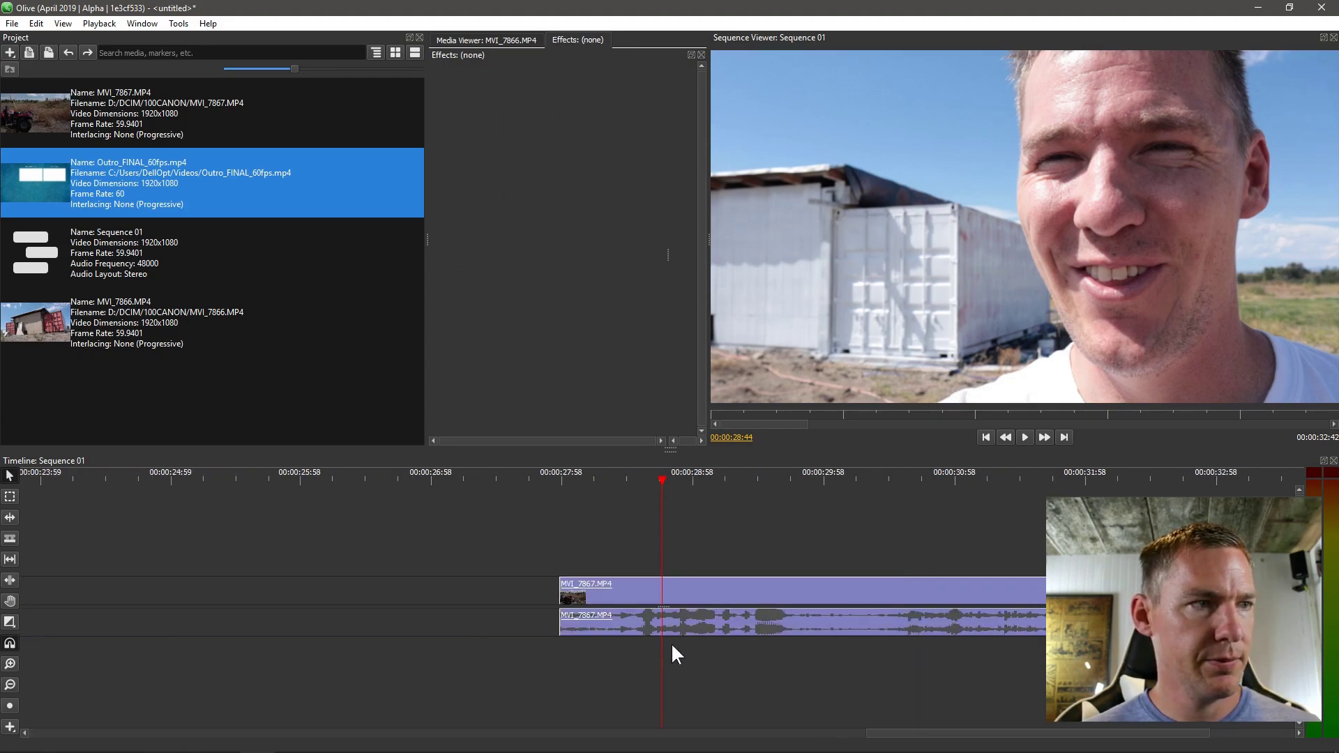
left_click_drag(917, 730, 1073, 727)
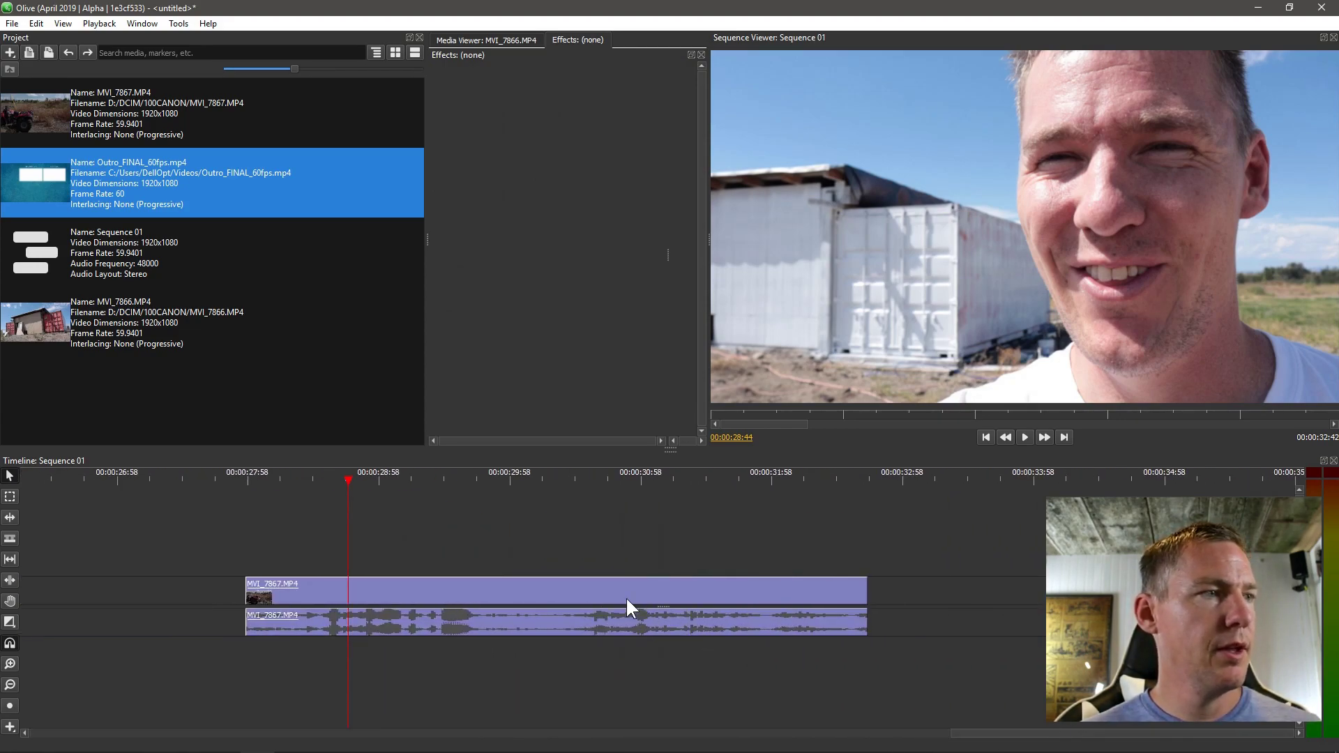
left_click_drag(625, 595, 379, 588)
Set the second MVI_7867 clip to 50% speed and play it back.
right_click(420, 588)
left_click(467, 455)
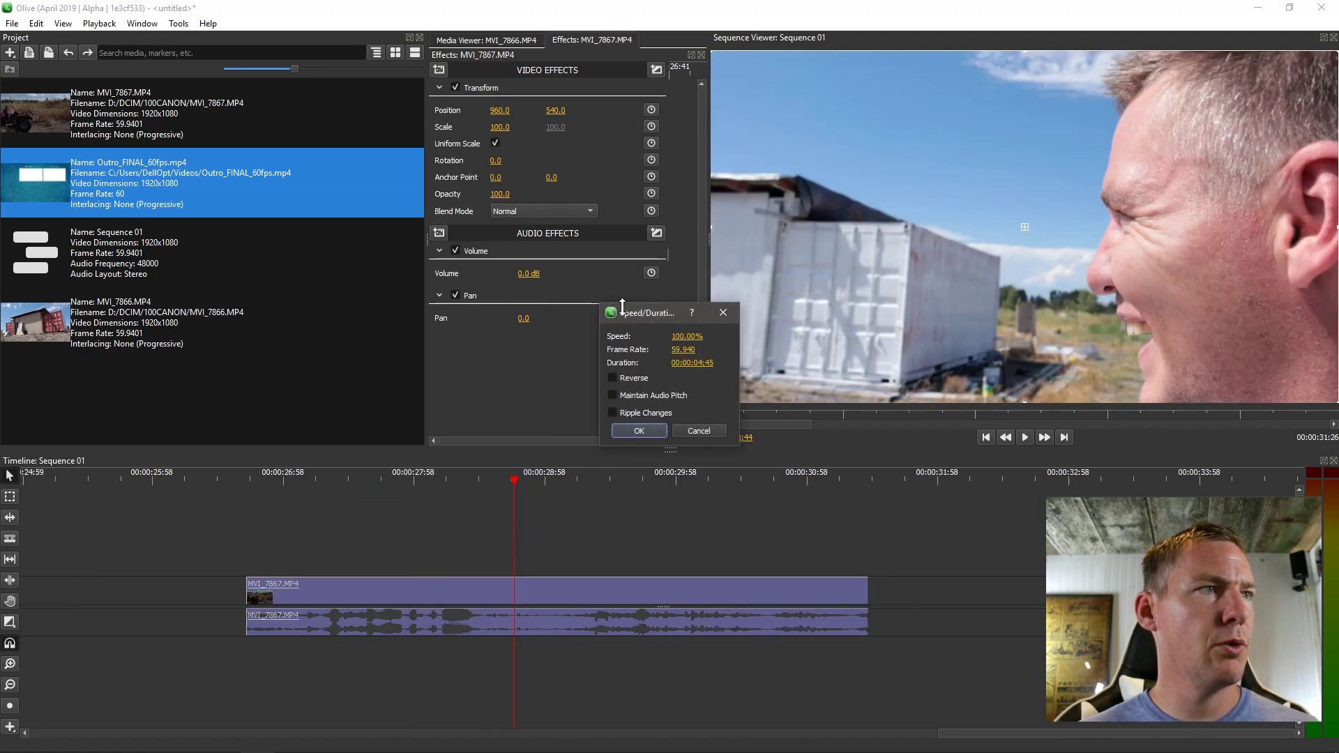
left_click_drag(626, 312, 401, 413)
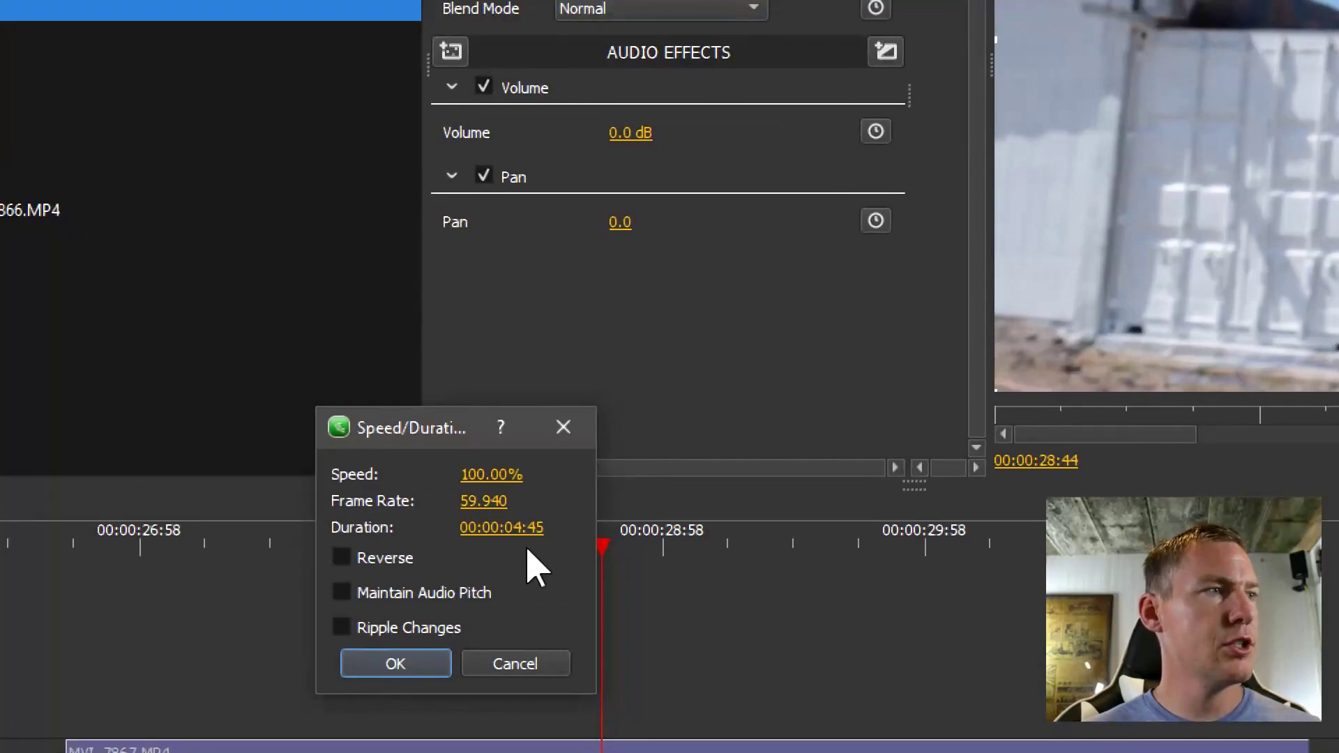
left_click_drag(472, 472, 424, 472)
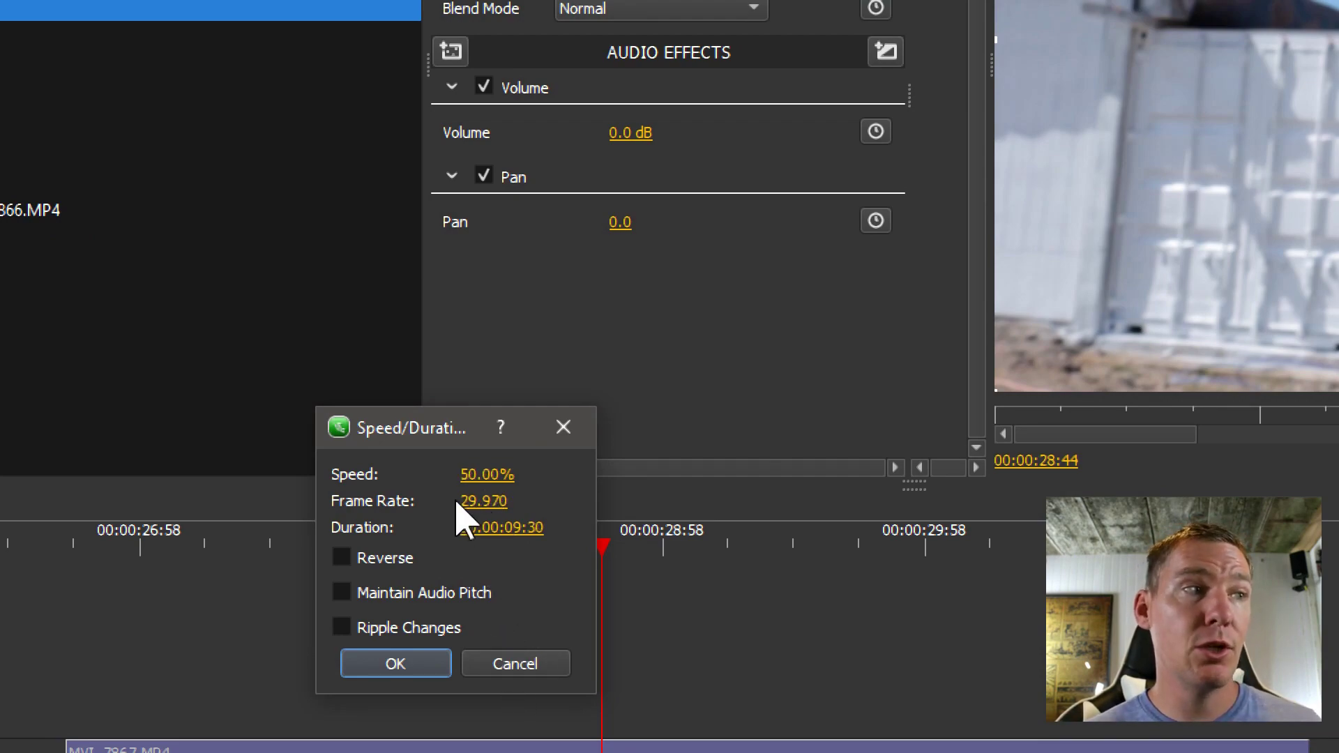
left_click(395, 666)
left_click_drag(67, 273, 85, 273)
key("space")
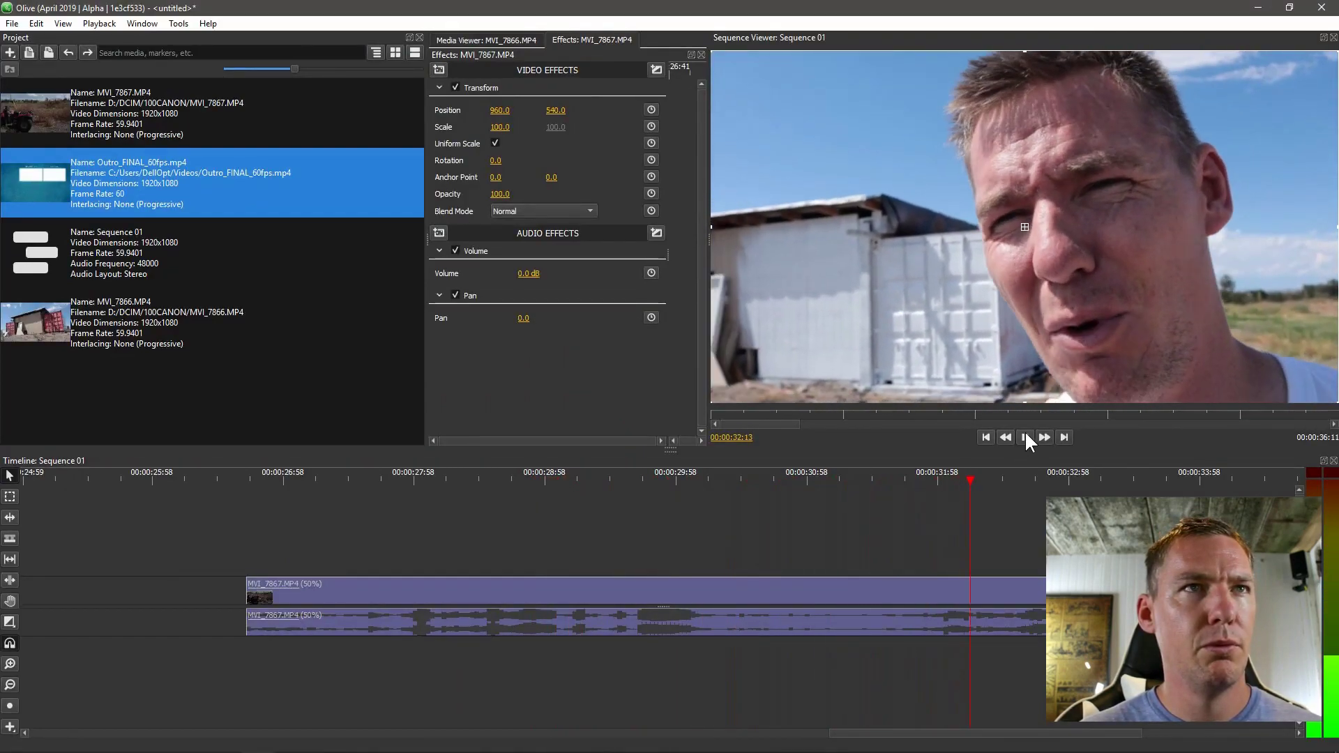
left_click(1025, 438)
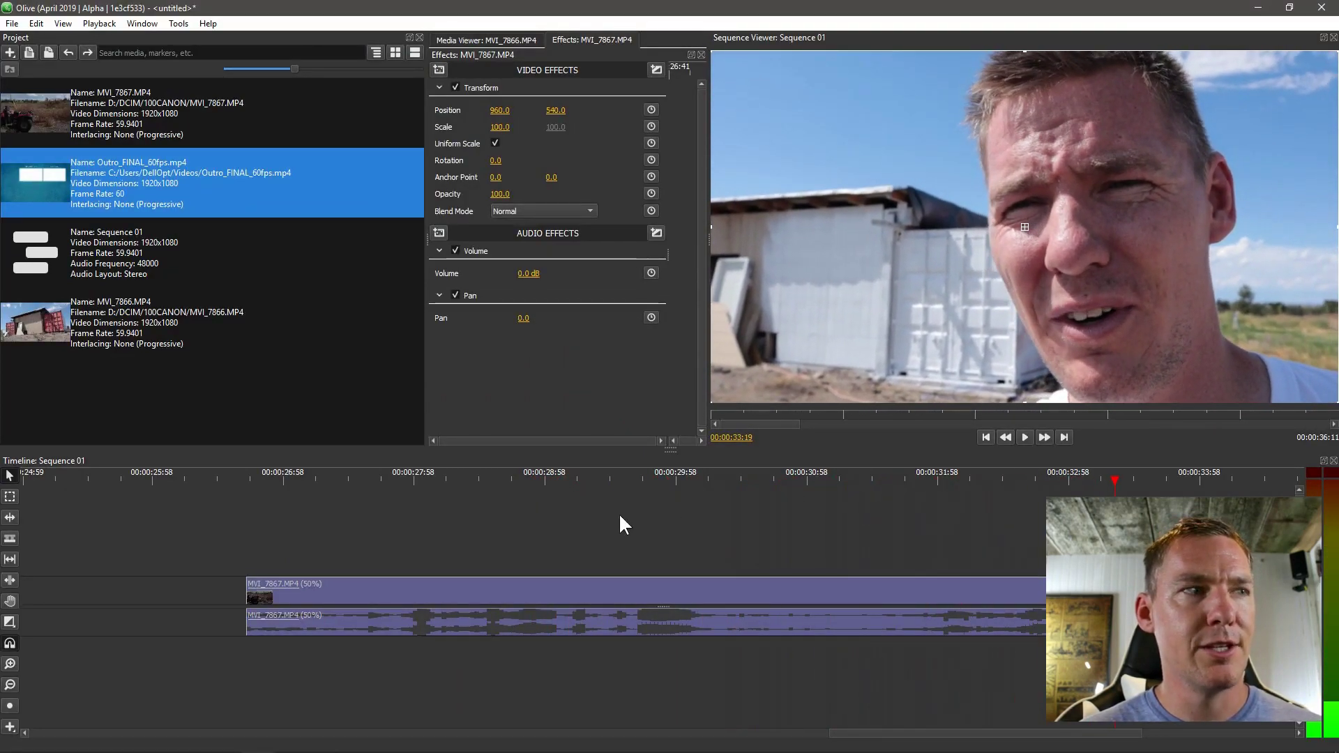
Reopen the clip's Speed/Duration settings and drag the frame rate down to lower speed further.
right_click(504, 579)
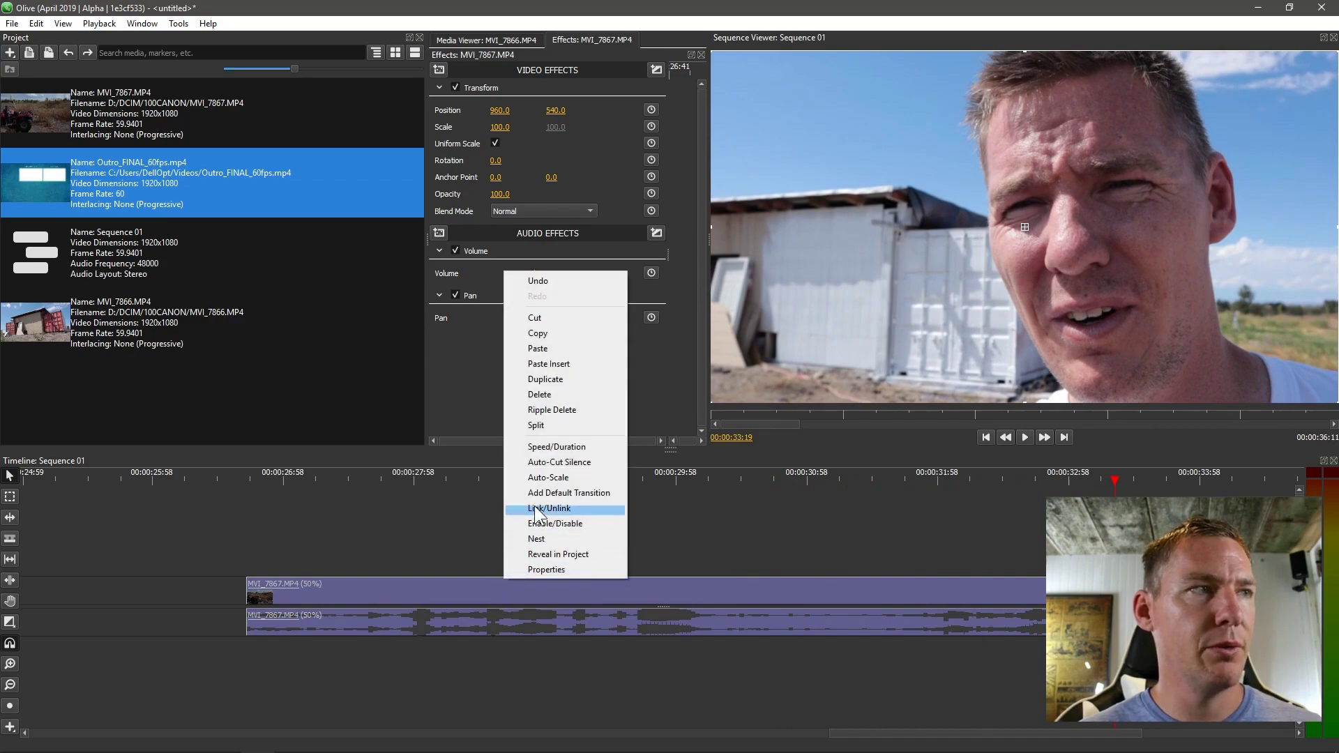
left_click(548, 448)
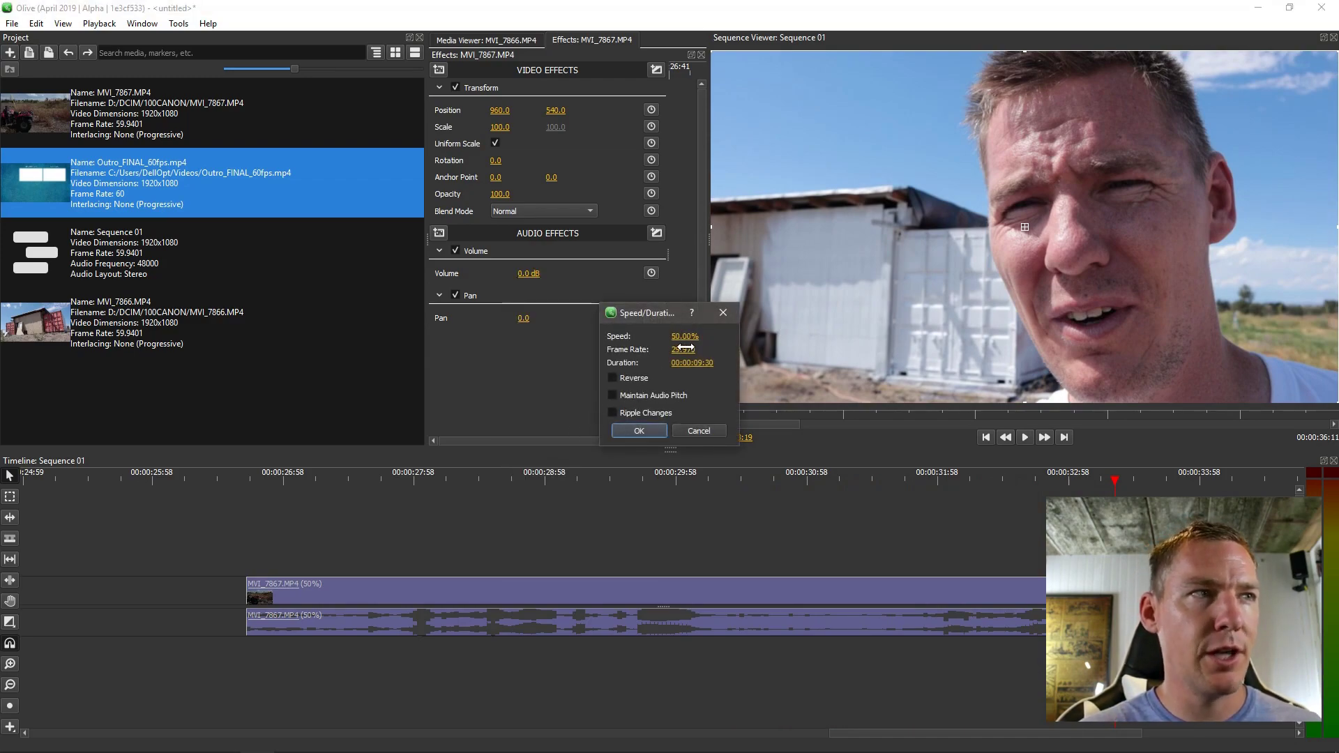
left_click(685, 336)
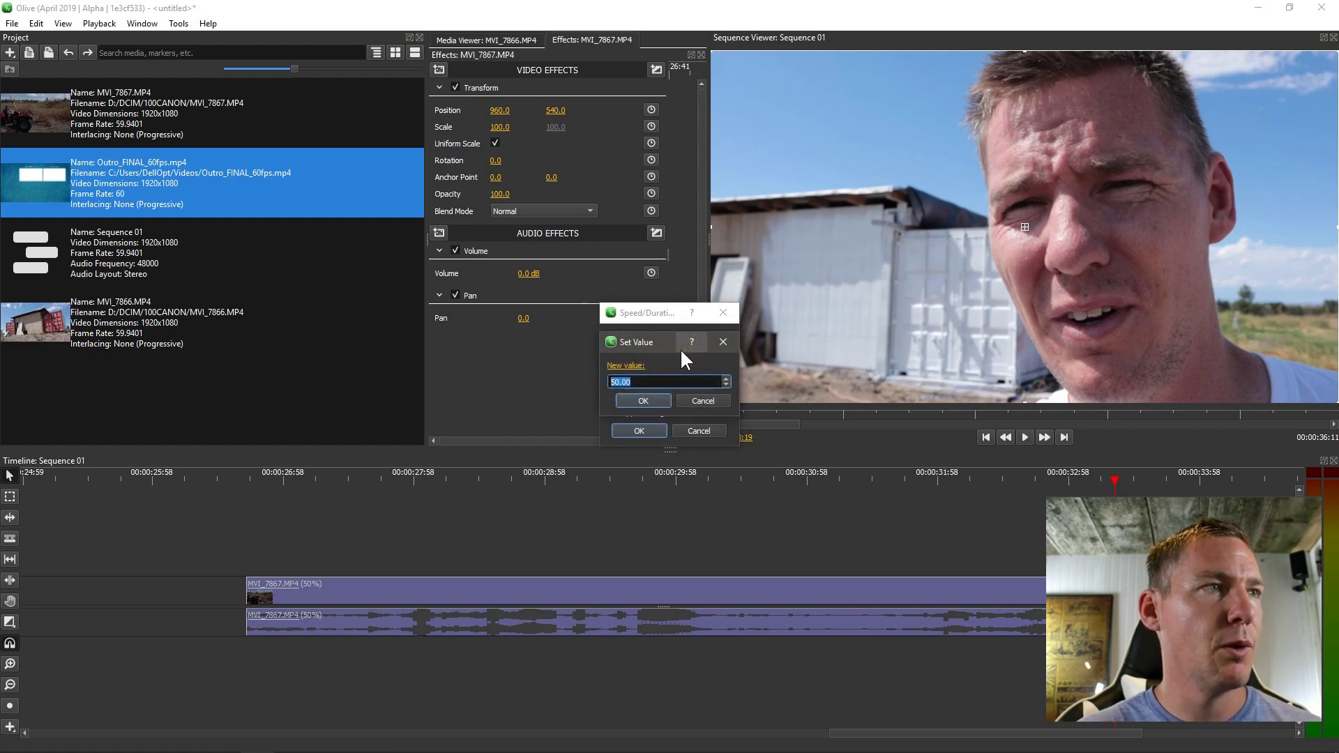
left_click(709, 396)
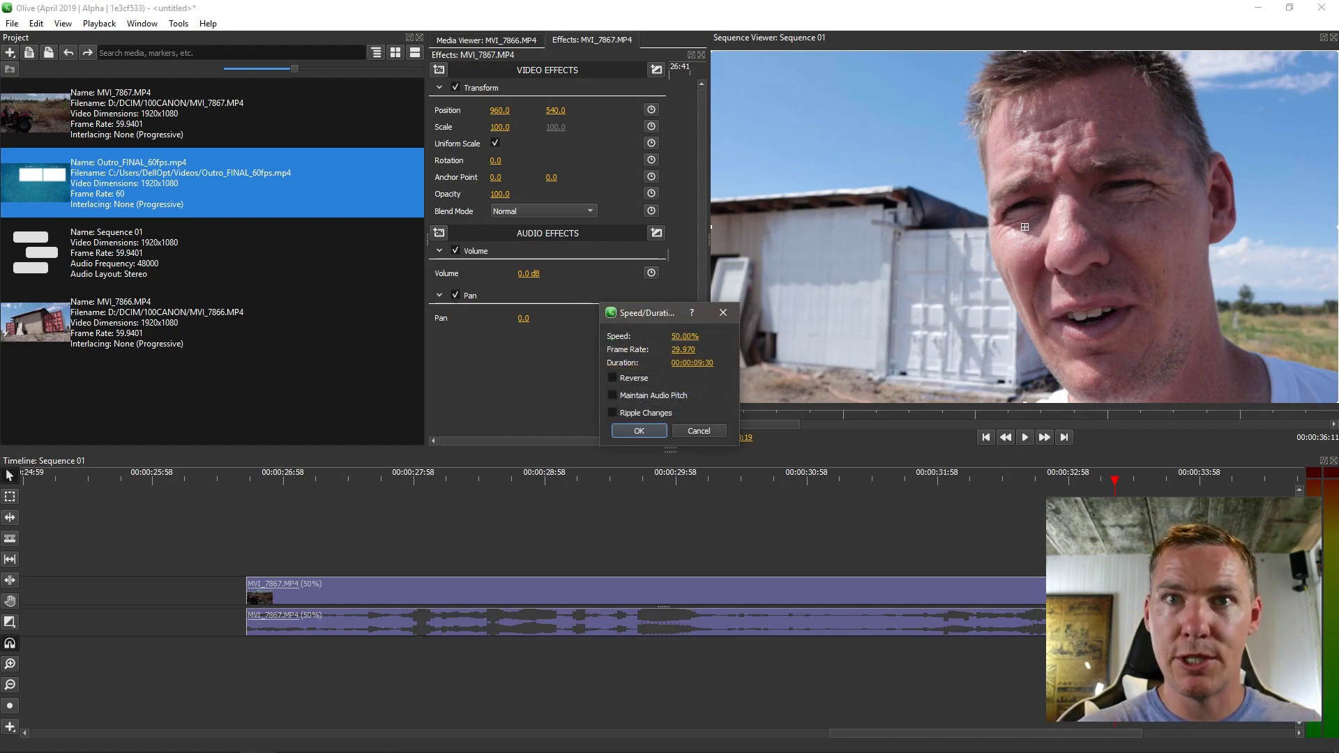
left_click_drag(683, 349, 656, 349)
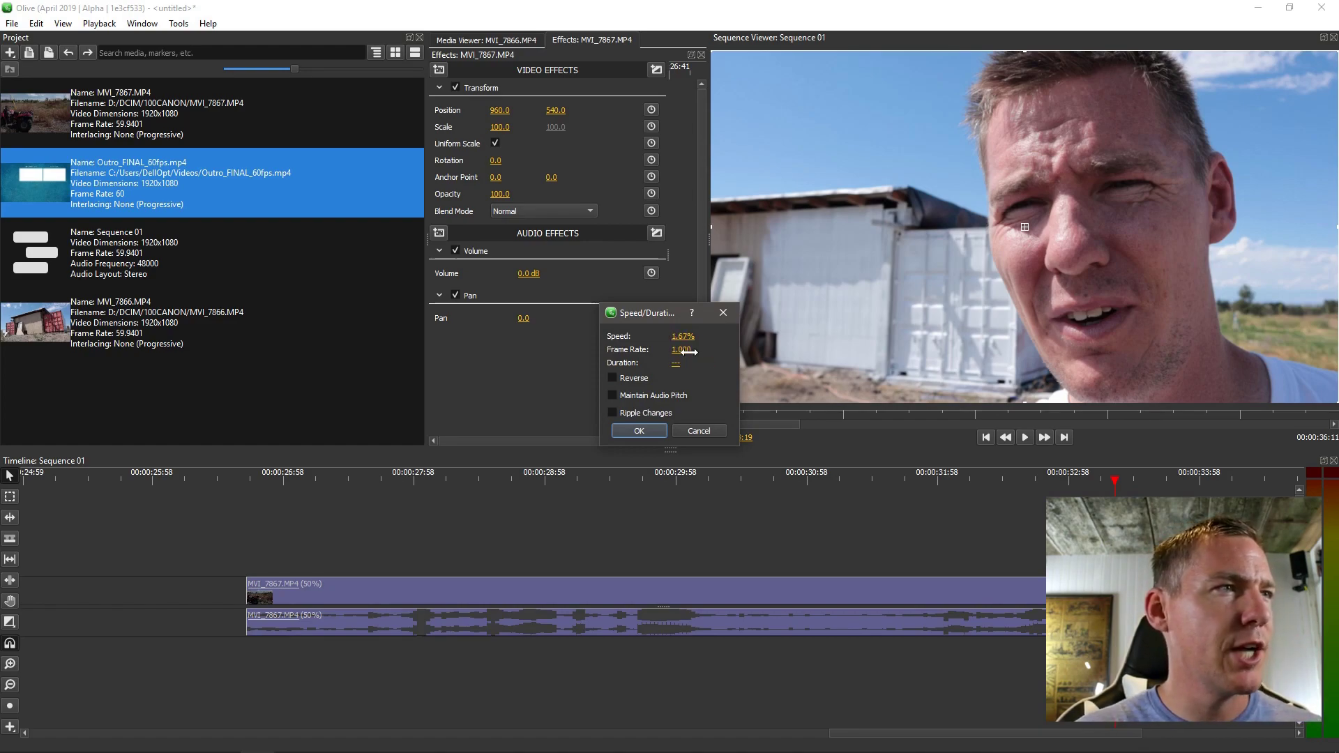
Apply the 1.67% speed and play the stretched MVI_7867 clip from inside it.
left_click(636, 432)
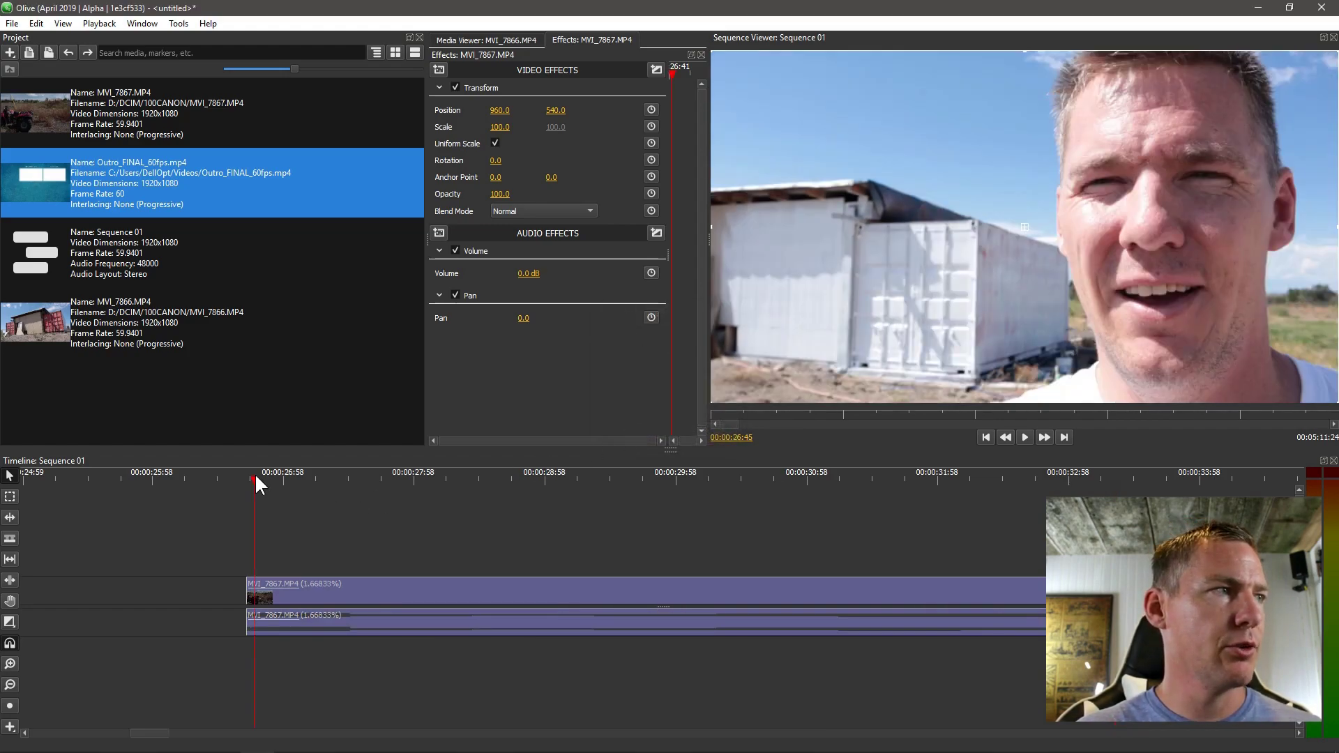
left_click(461, 478)
key("space")
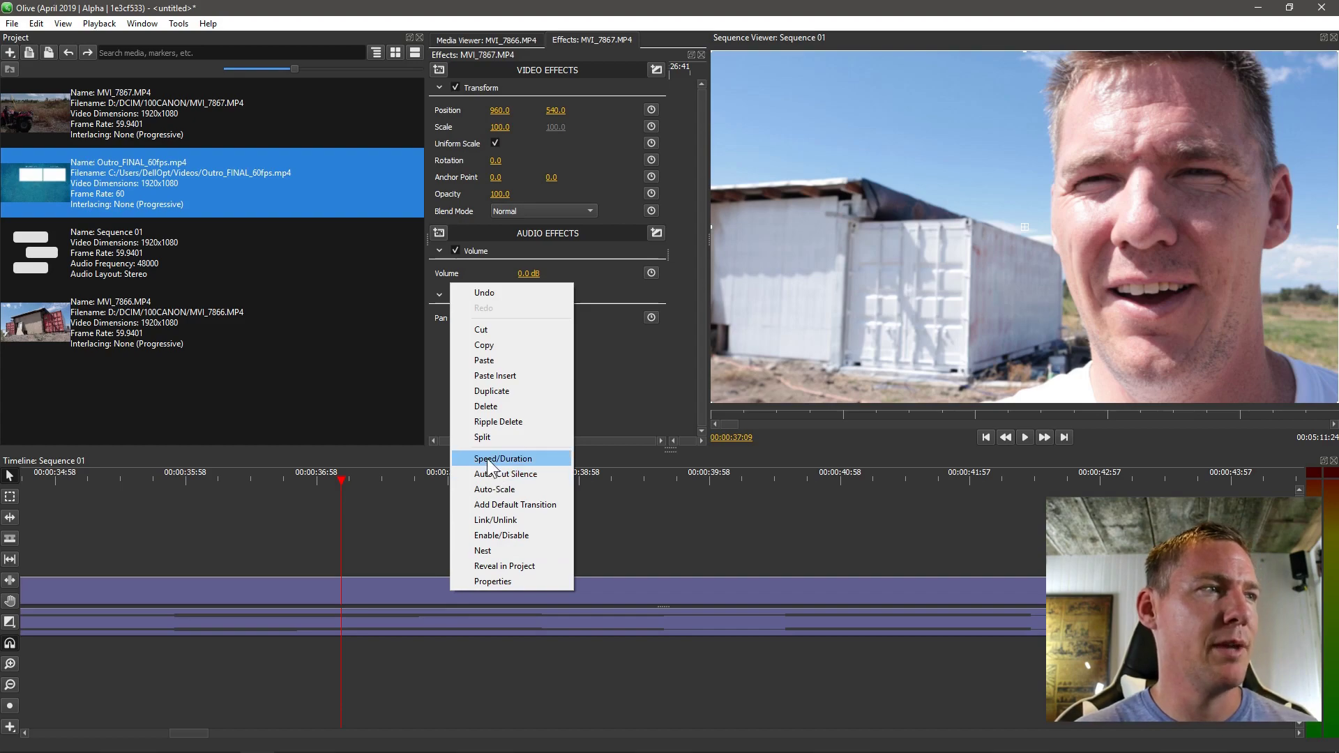
left_click(325, 530)
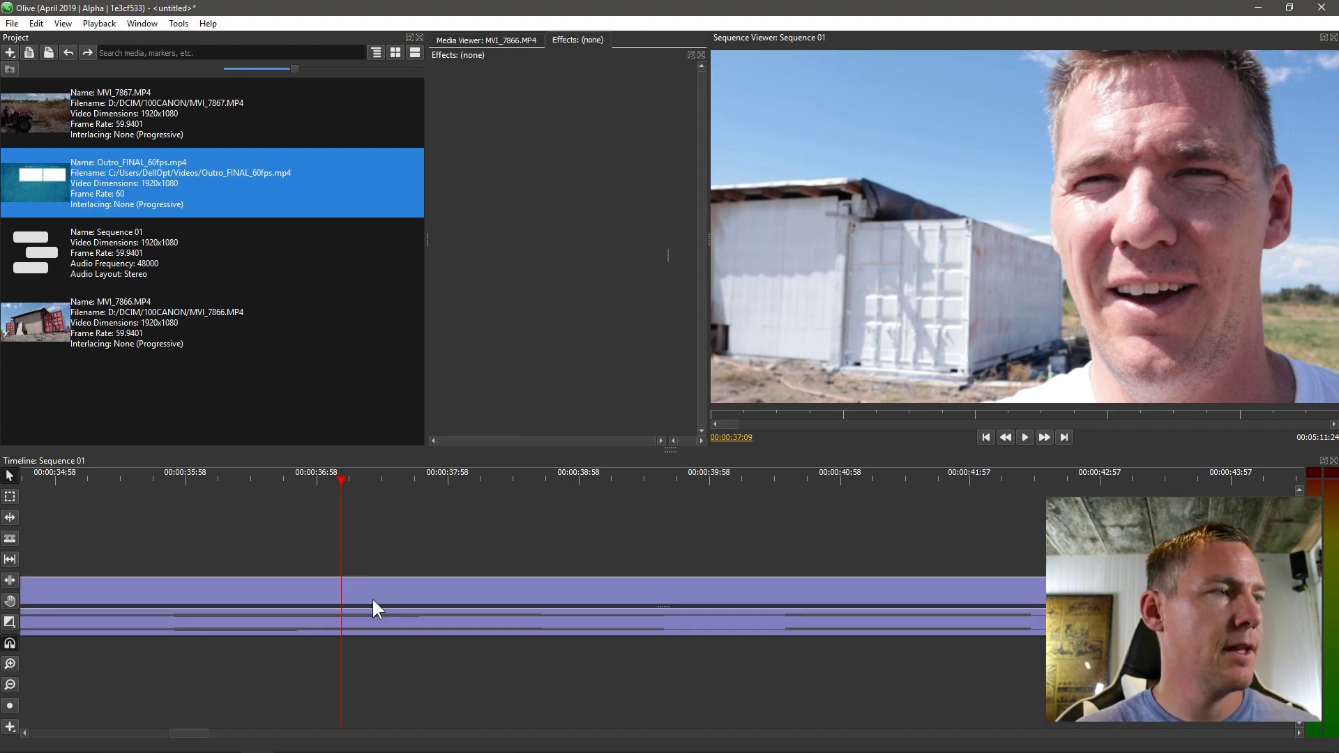
Delete the slowed MVI_7867 copy and scroll the timeline back to the start.
left_click(379, 593)
key("Delete")
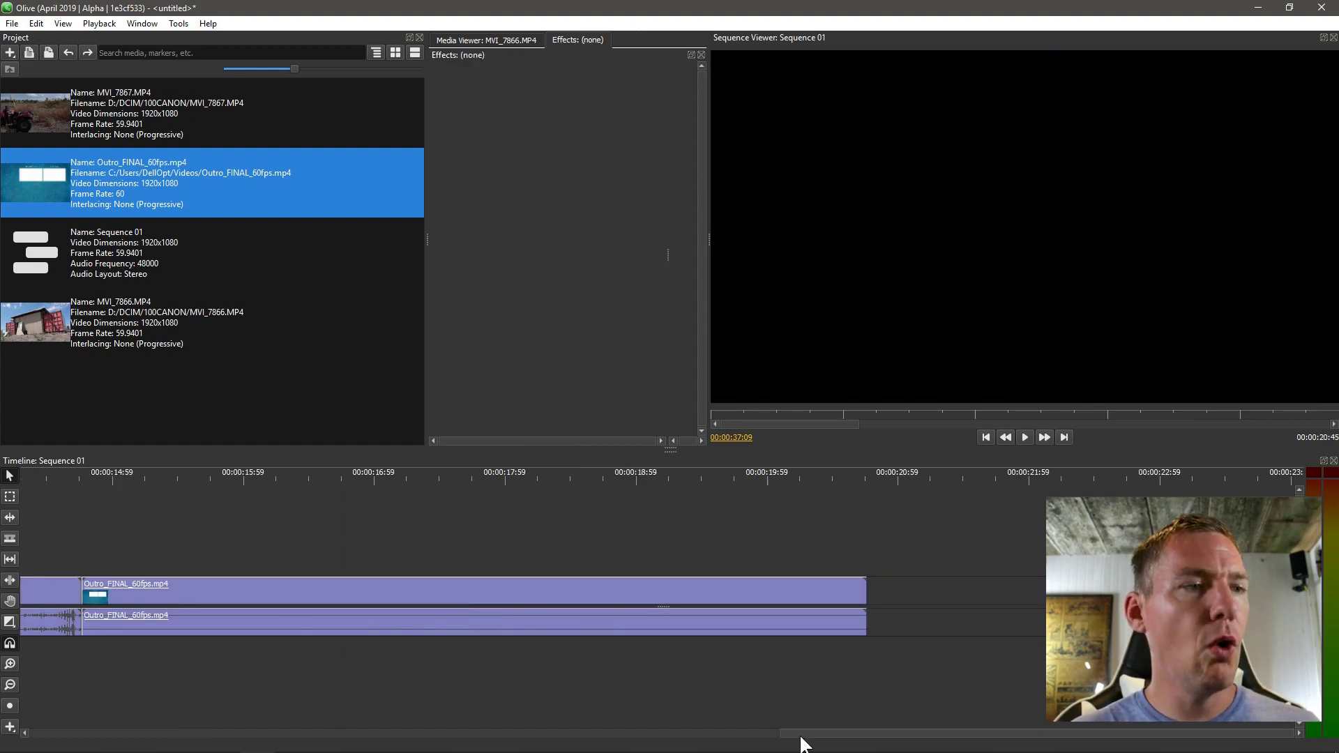
left_click_drag(801, 734, 36, 726)
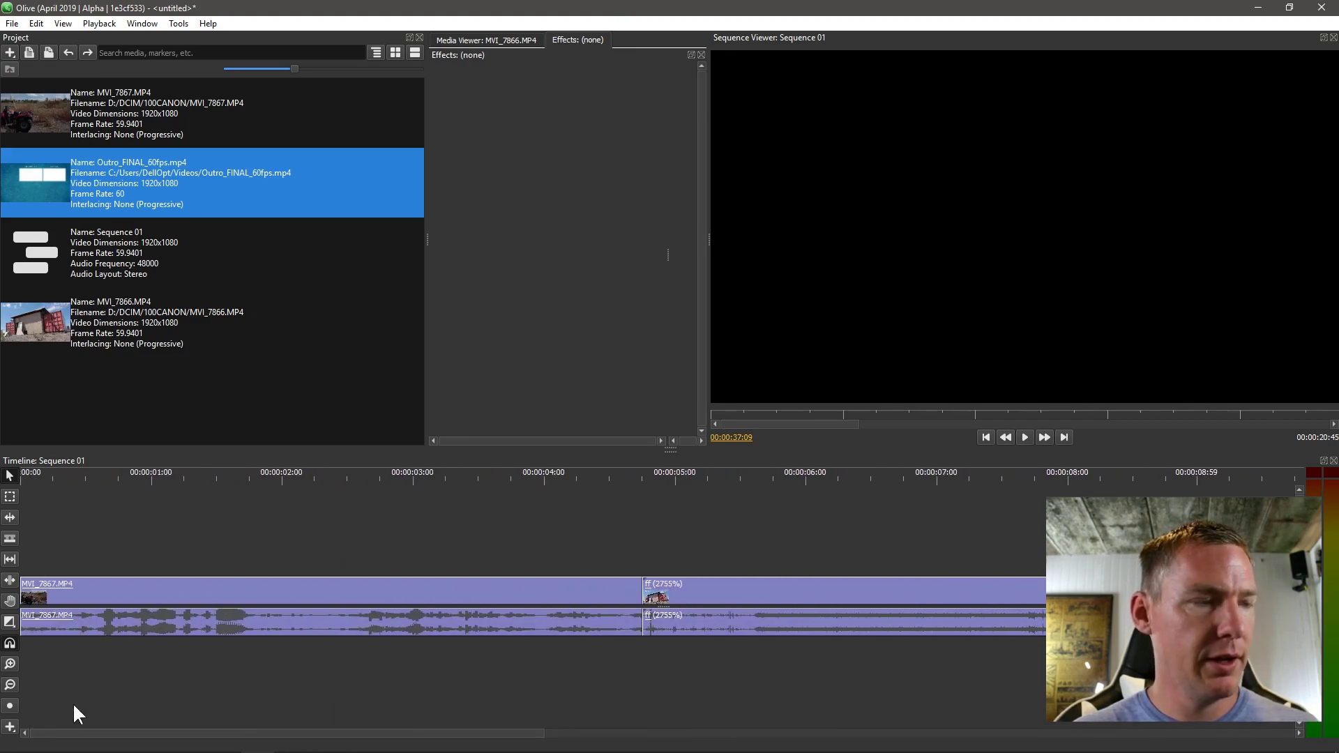
left_click_drag(252, 733, 293, 732)
scroll(682, 675, "down", 3)
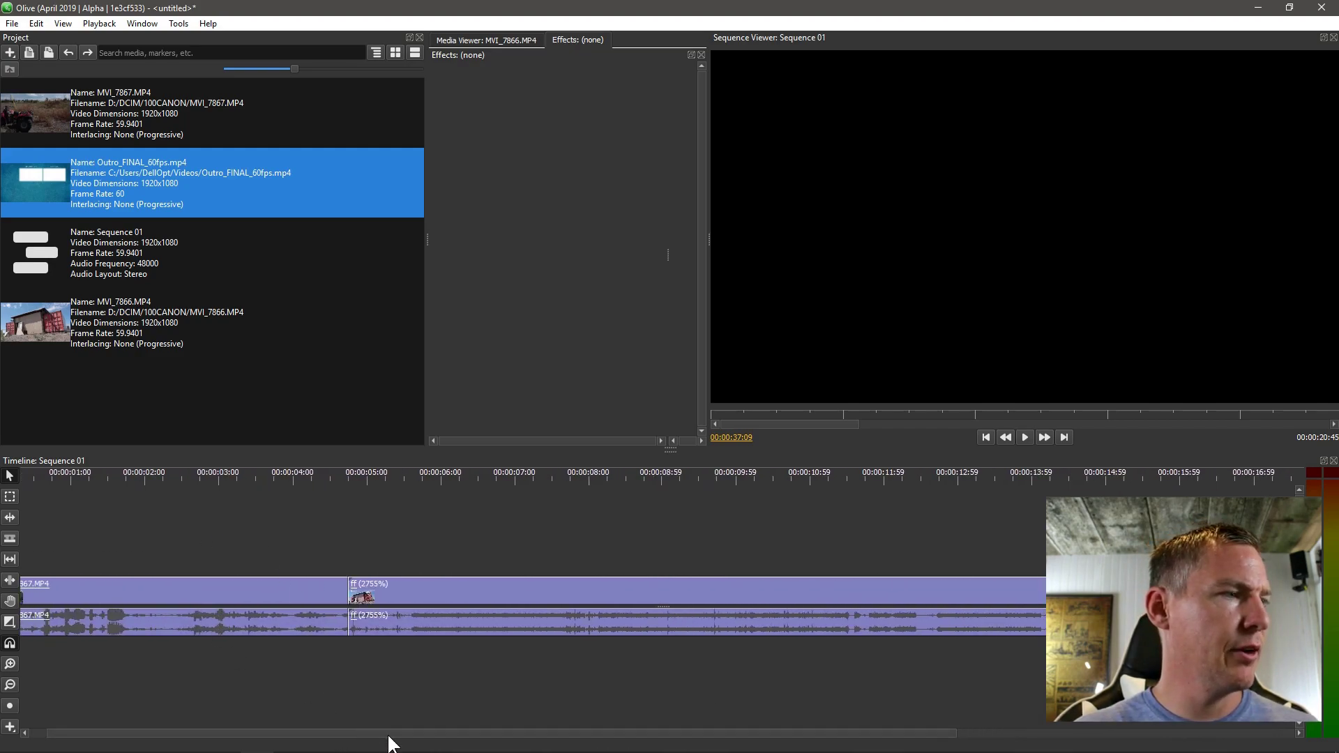
left_click_drag(388, 745, 275, 748)
Play the sequence from 00:00:05:41 and stop at 00:00:09:14.
left_click(440, 477)
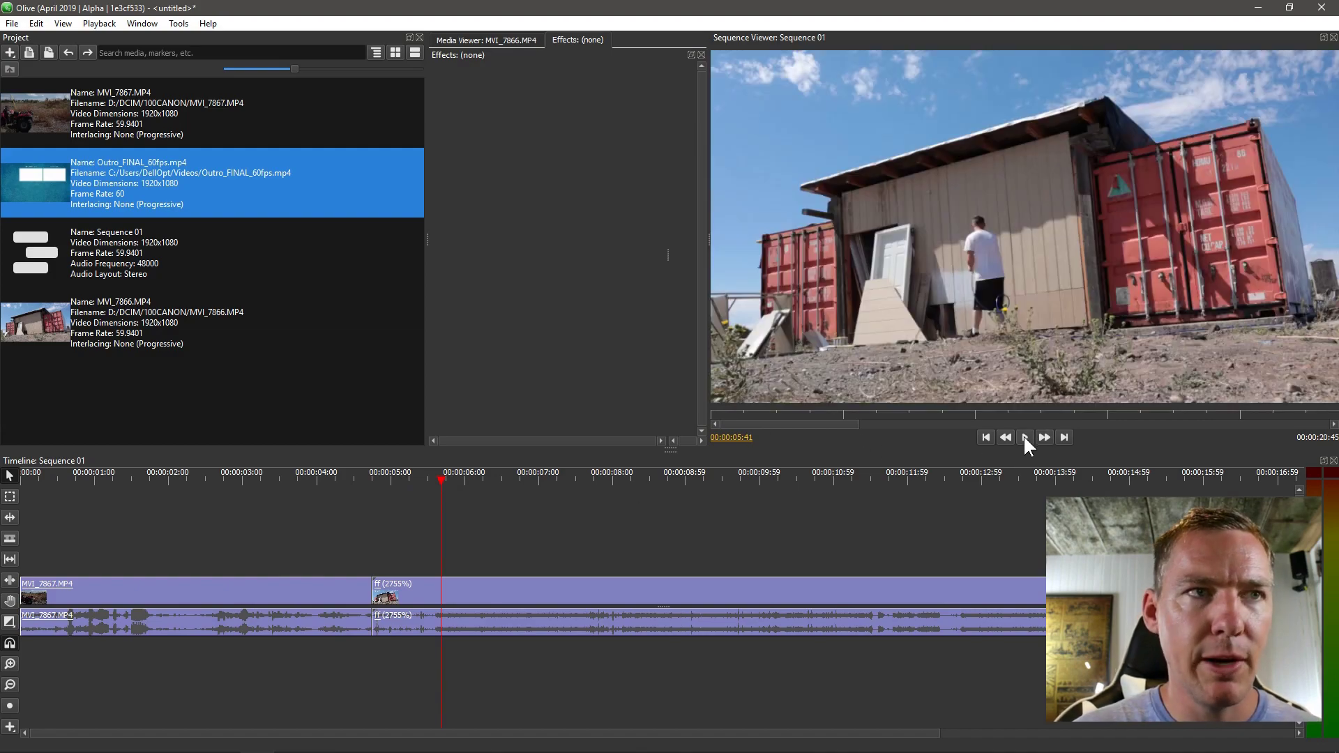
left_click(1024, 435)
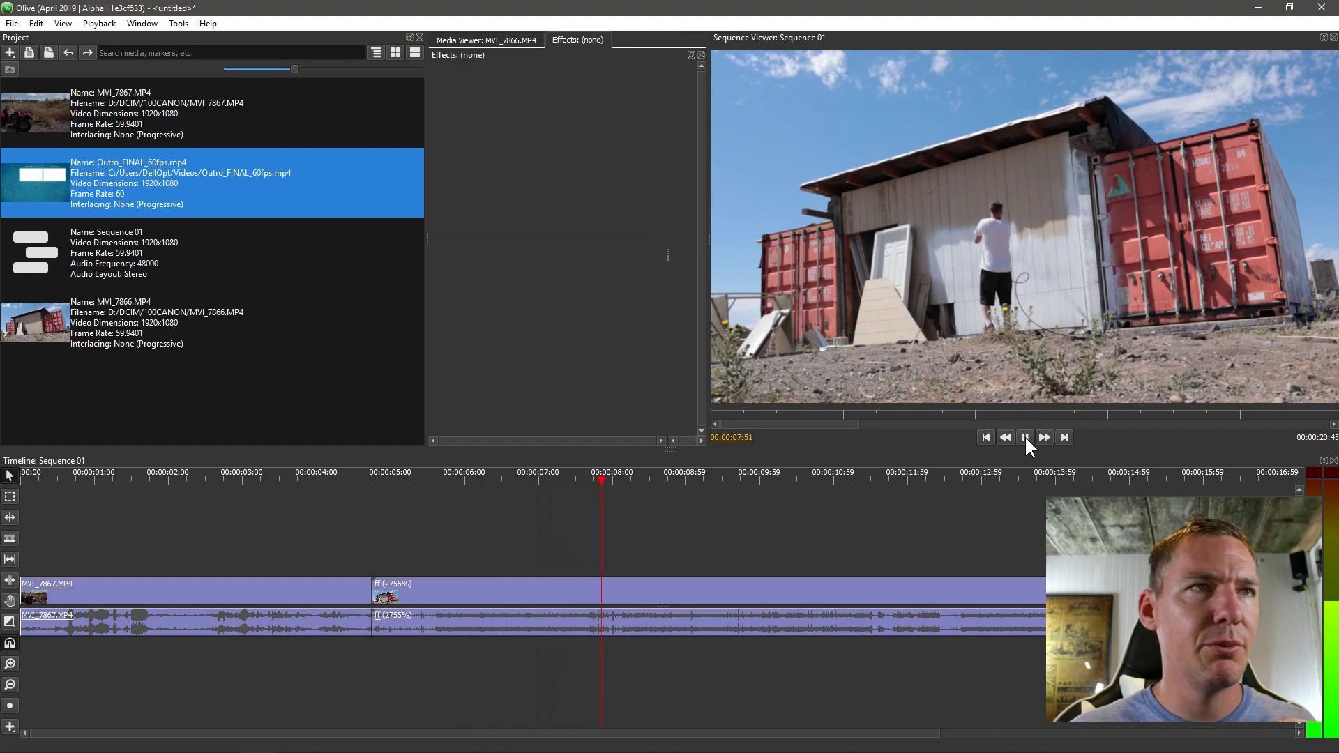
left_click(1024, 435)
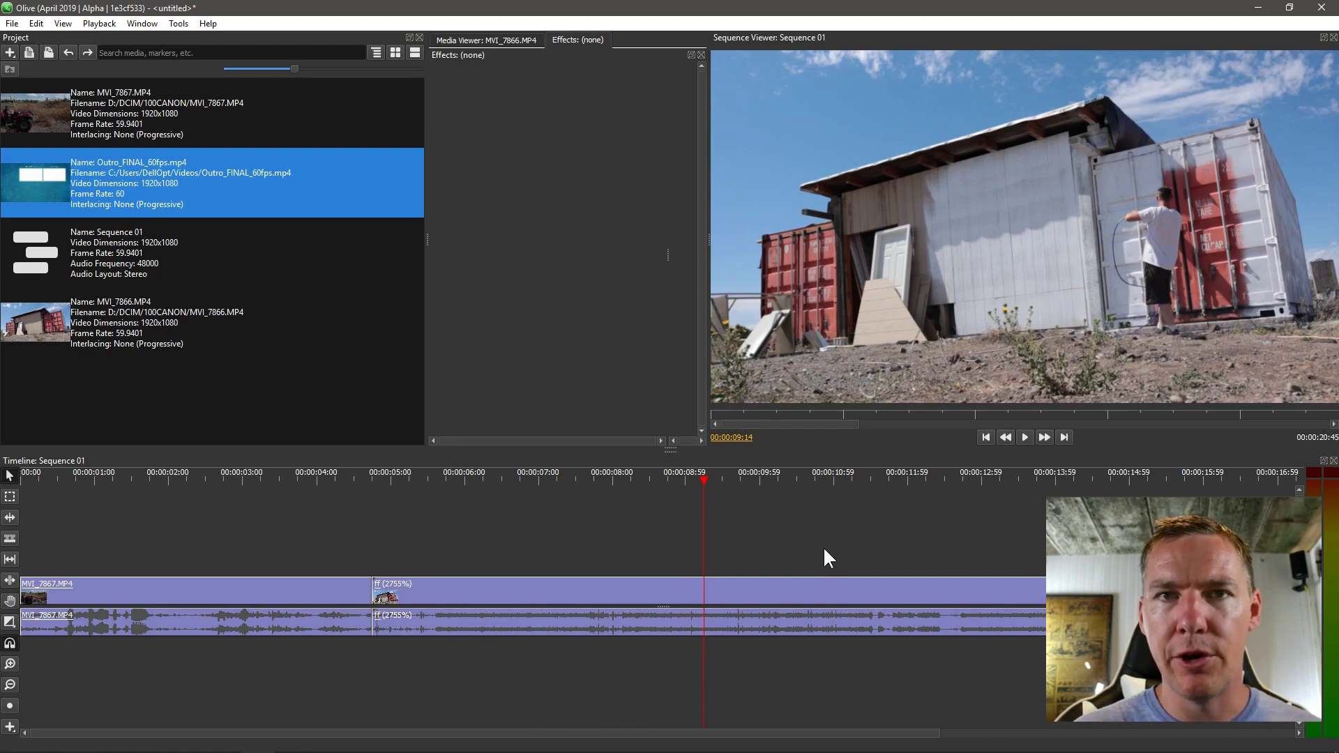
Unlink the ff timelapse clip's audio, delete it, and play the sequence to check.
right_click(783, 590)
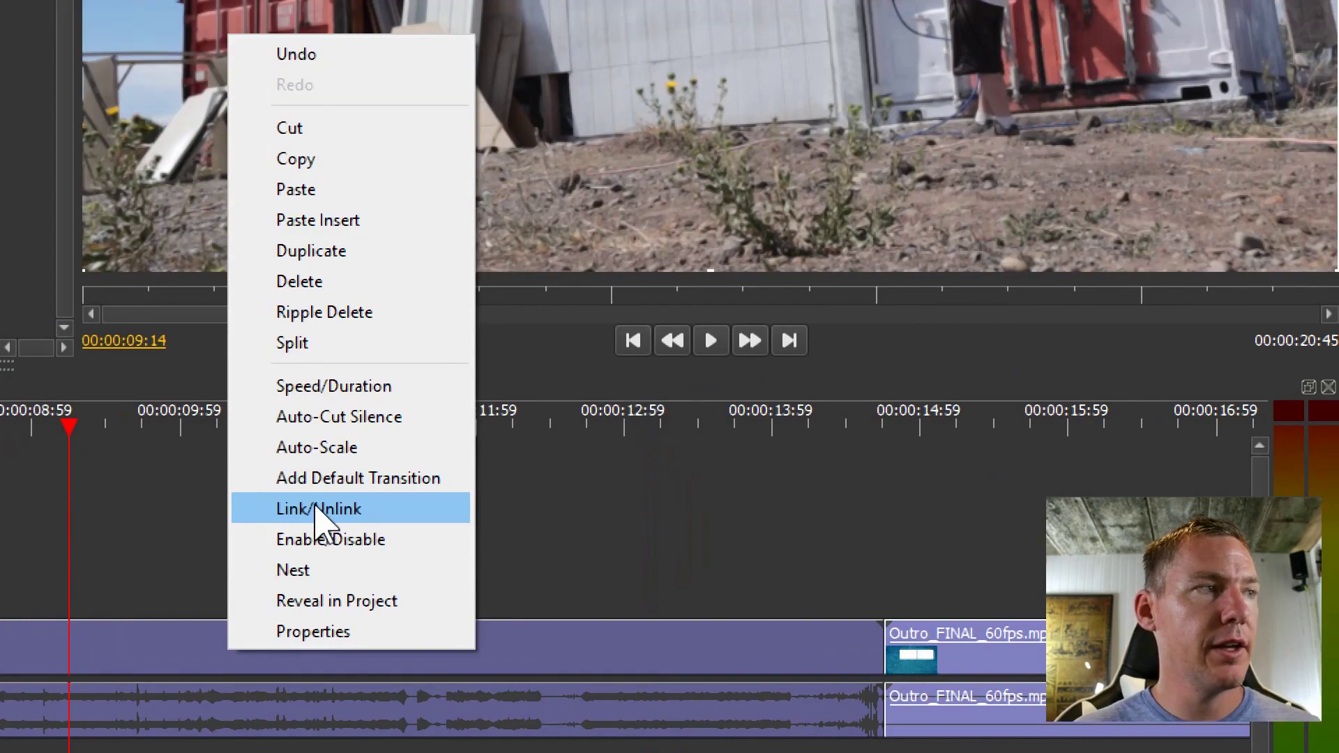
left_click(323, 517)
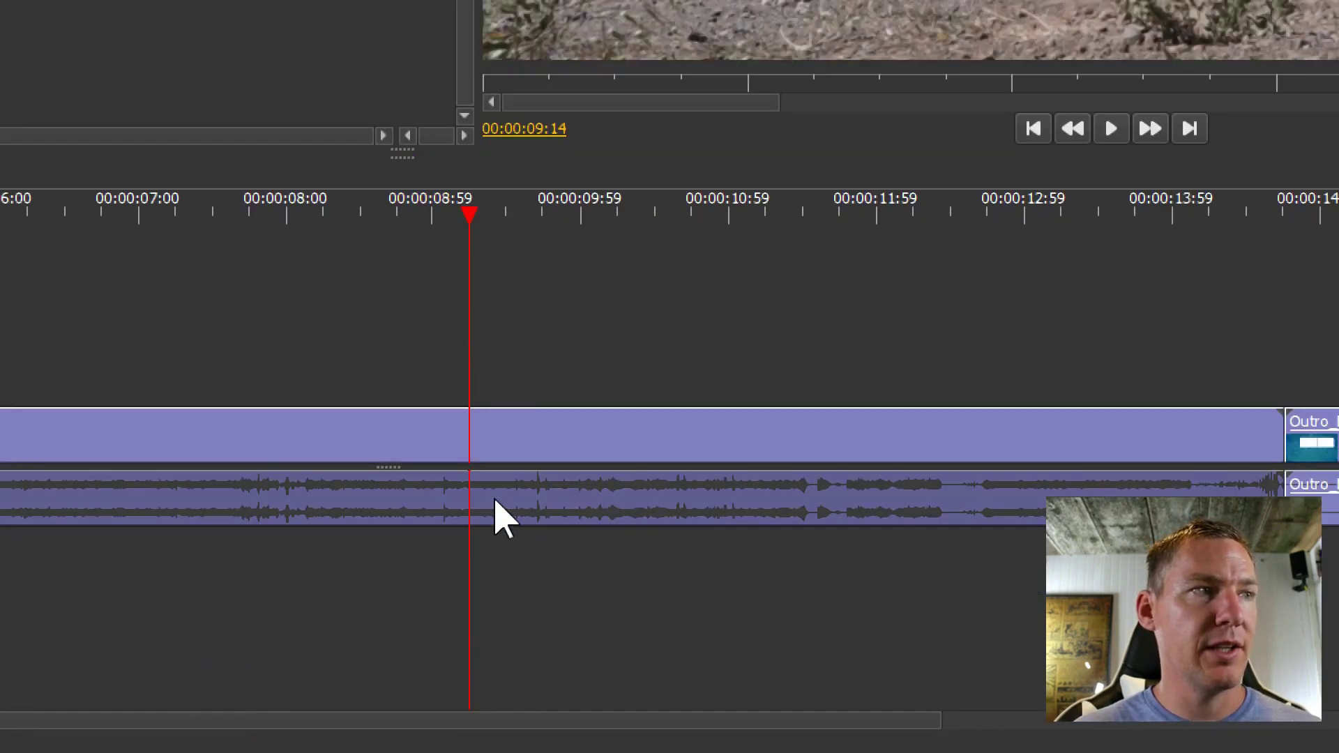
key("Delete")
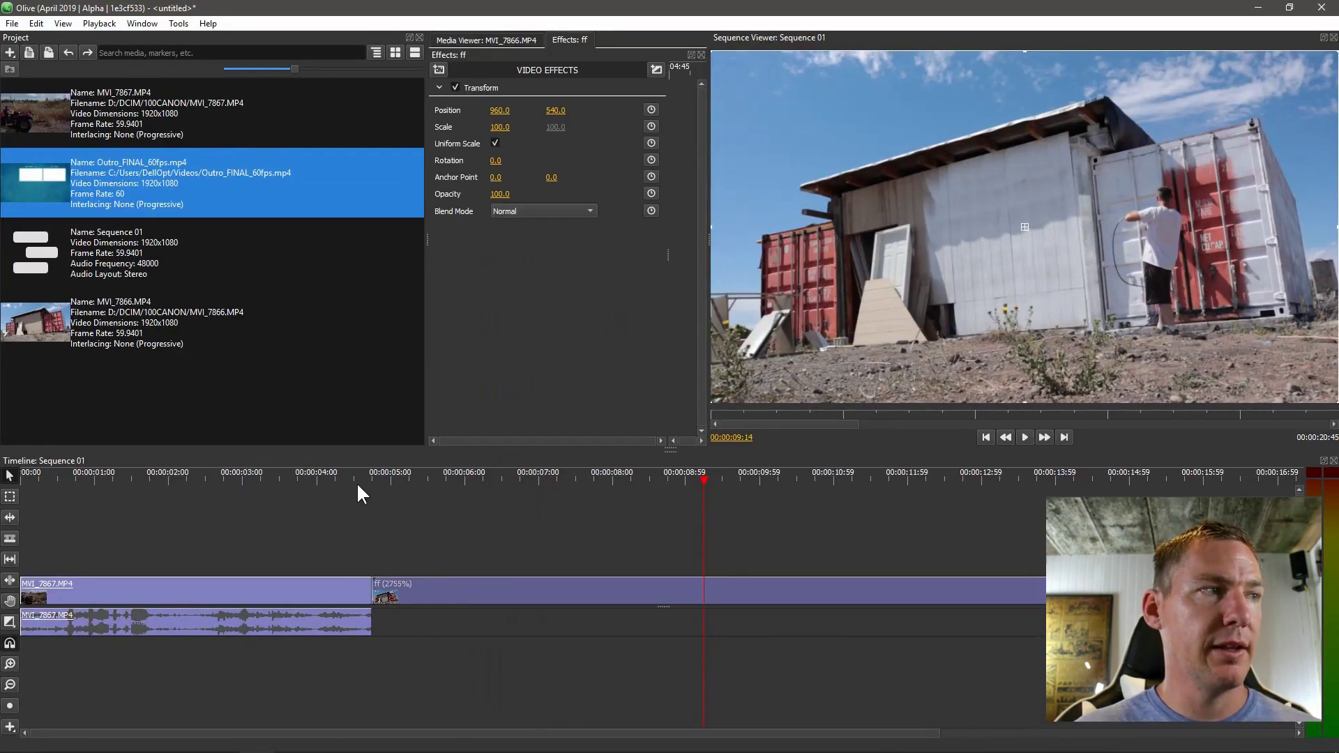
key("space")
left_click(1025, 437)
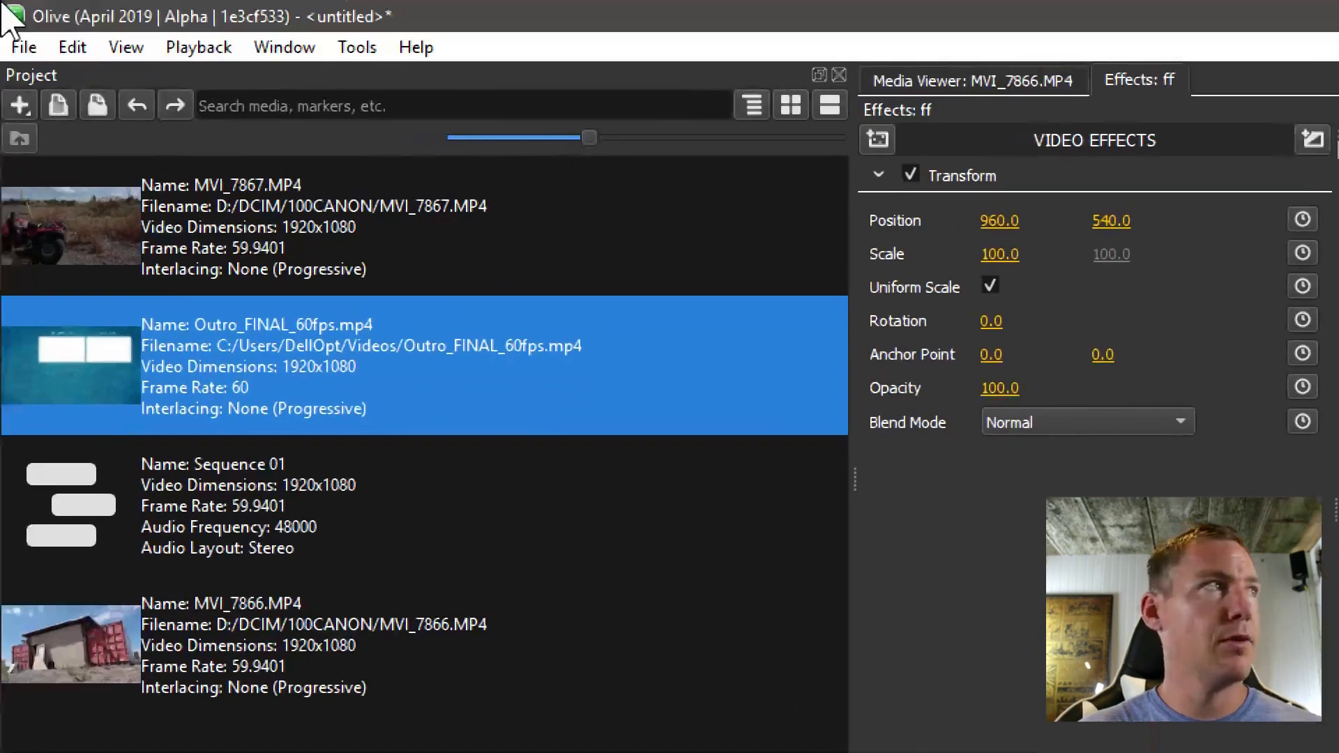
In File > Export for Sequence 01, change Quality (CRF) from 36 to 18 and export.
left_click(24, 47)
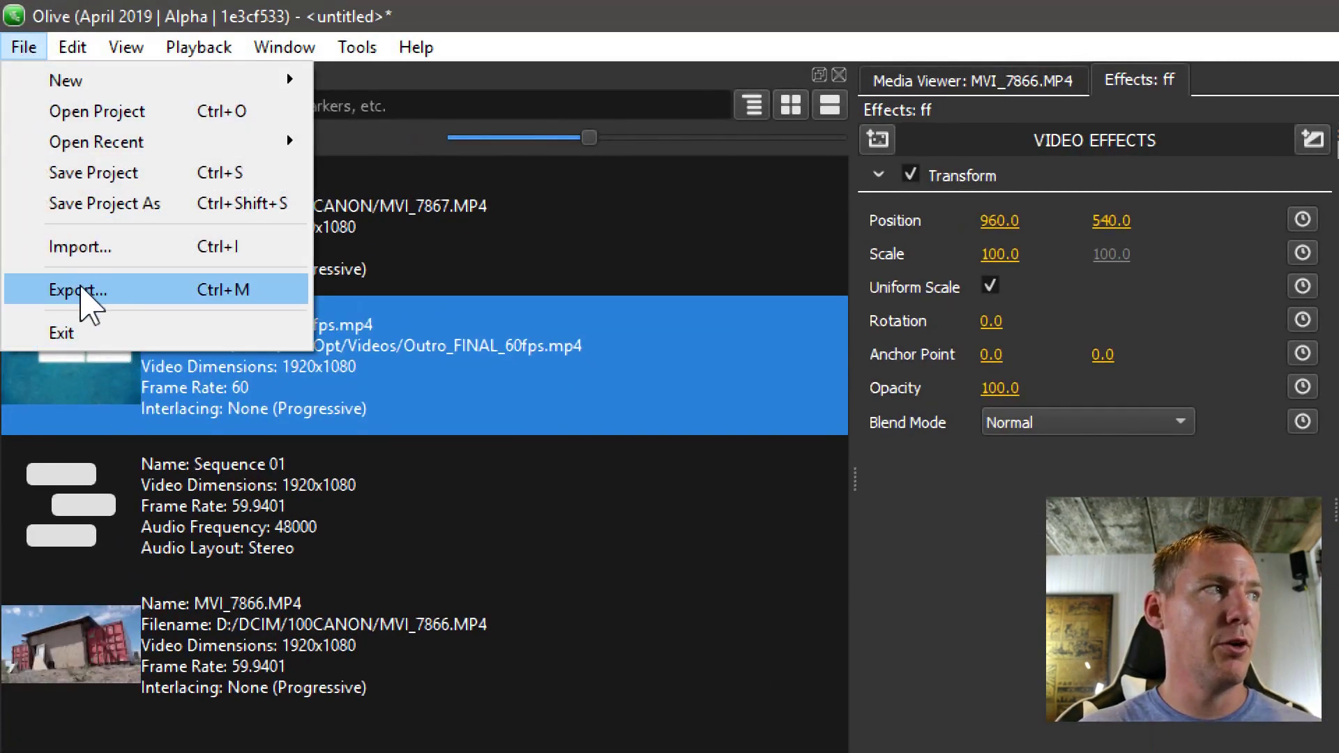
left_click(81, 296)
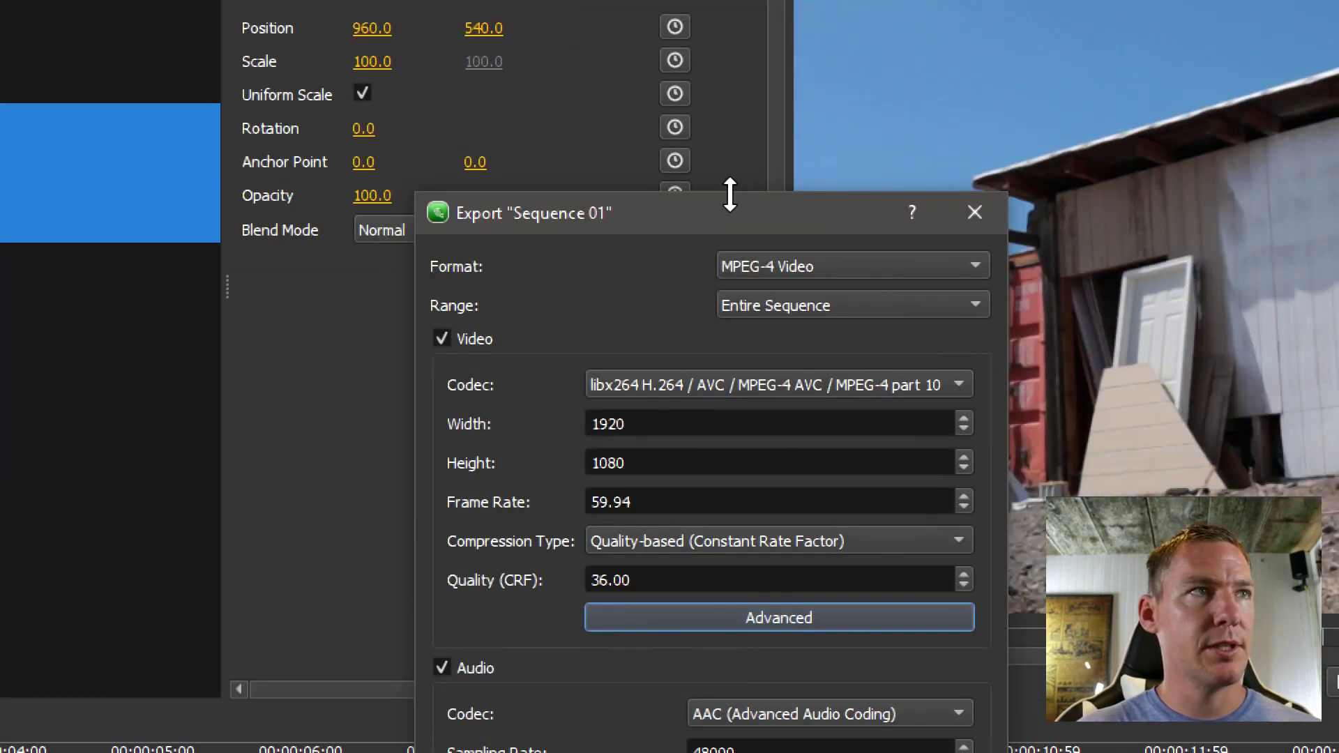
left_click_drag(736, 209, 399, 42)
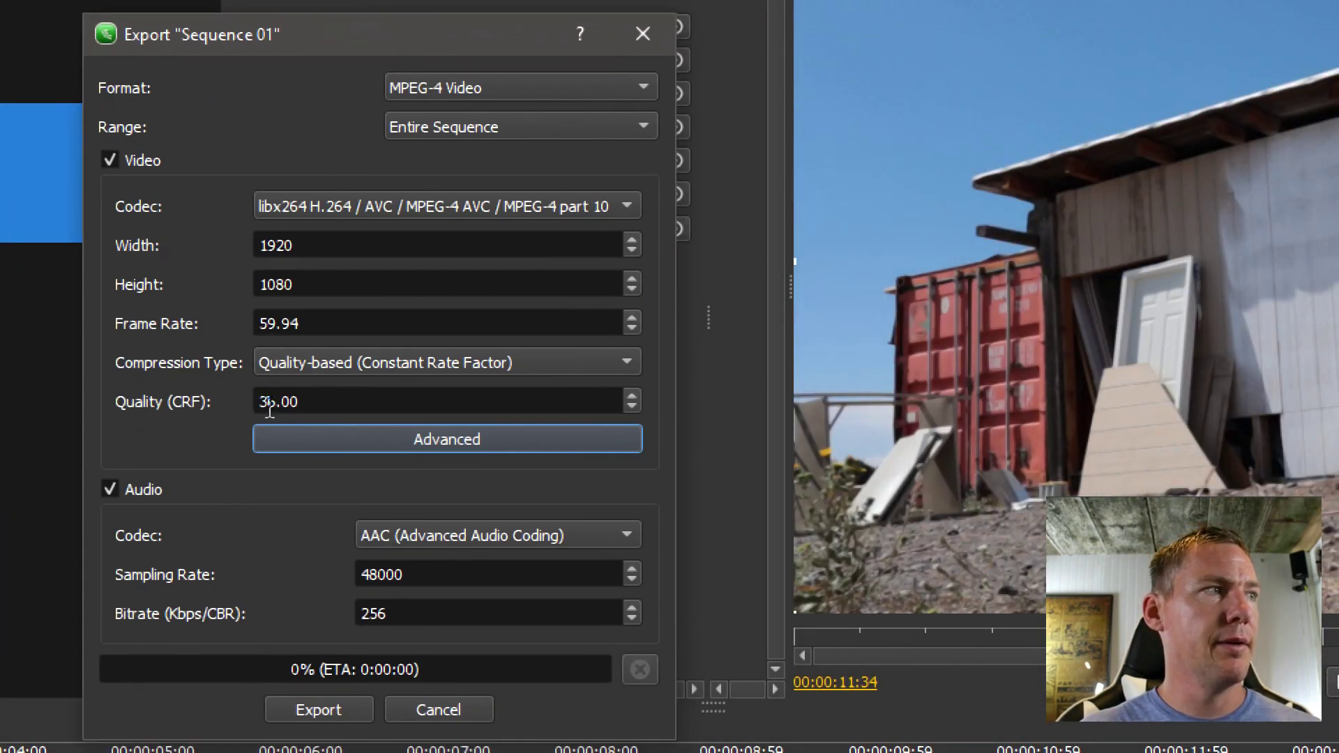
left_click(270, 403)
key("BackSpace")
key("BackSpace")
type("18")
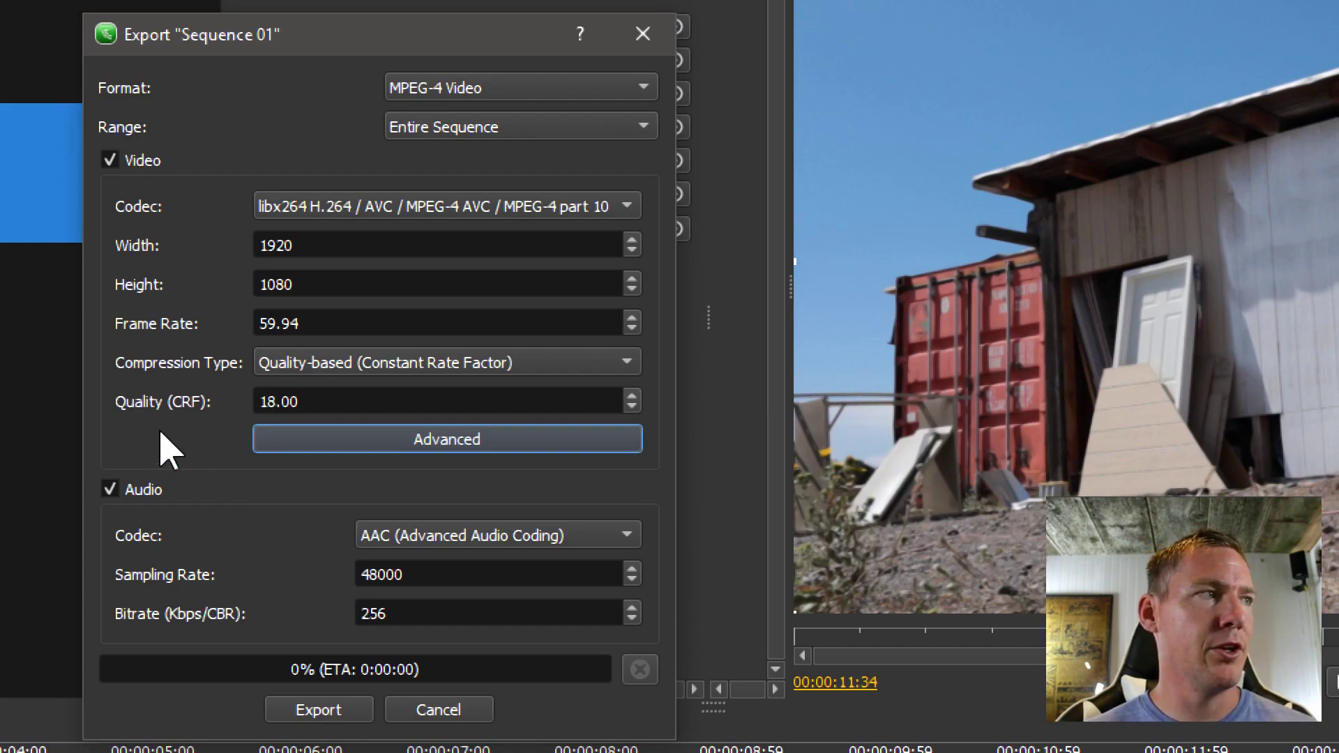
mouse_move(286, 393)
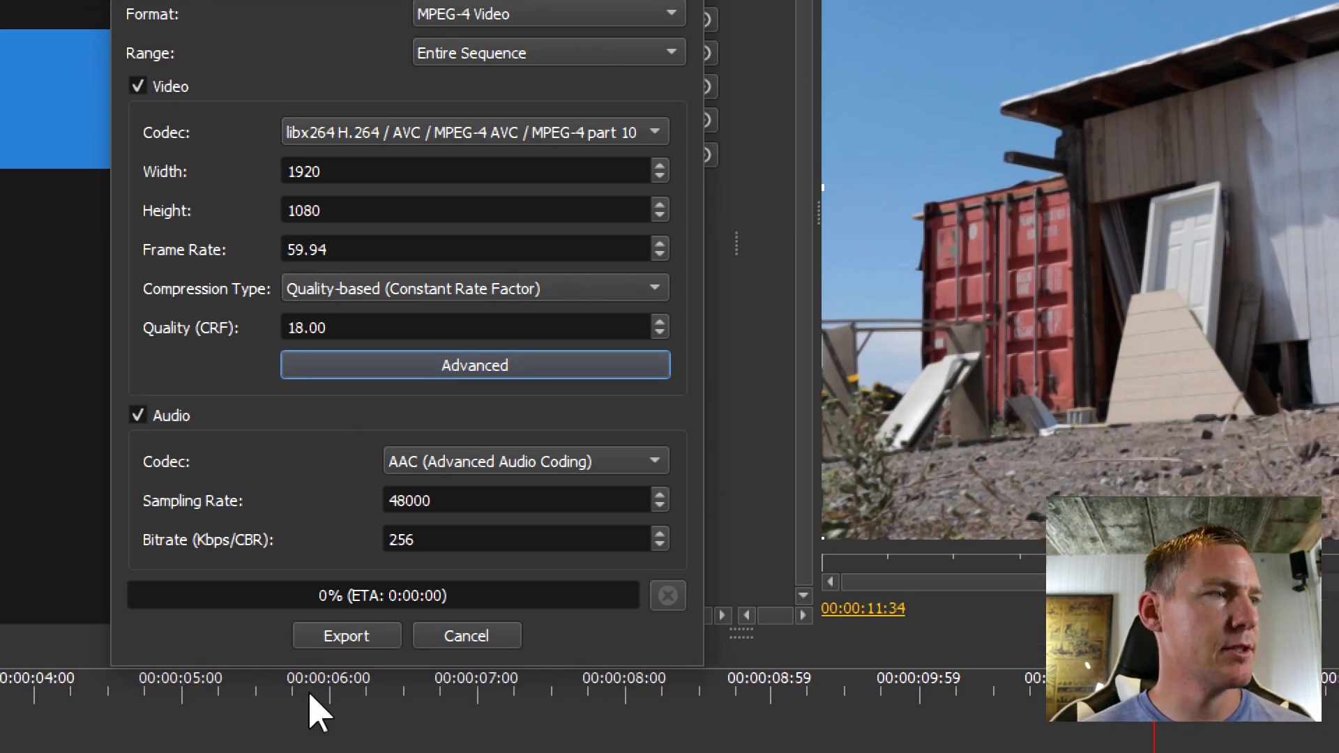
left_click(349, 635)
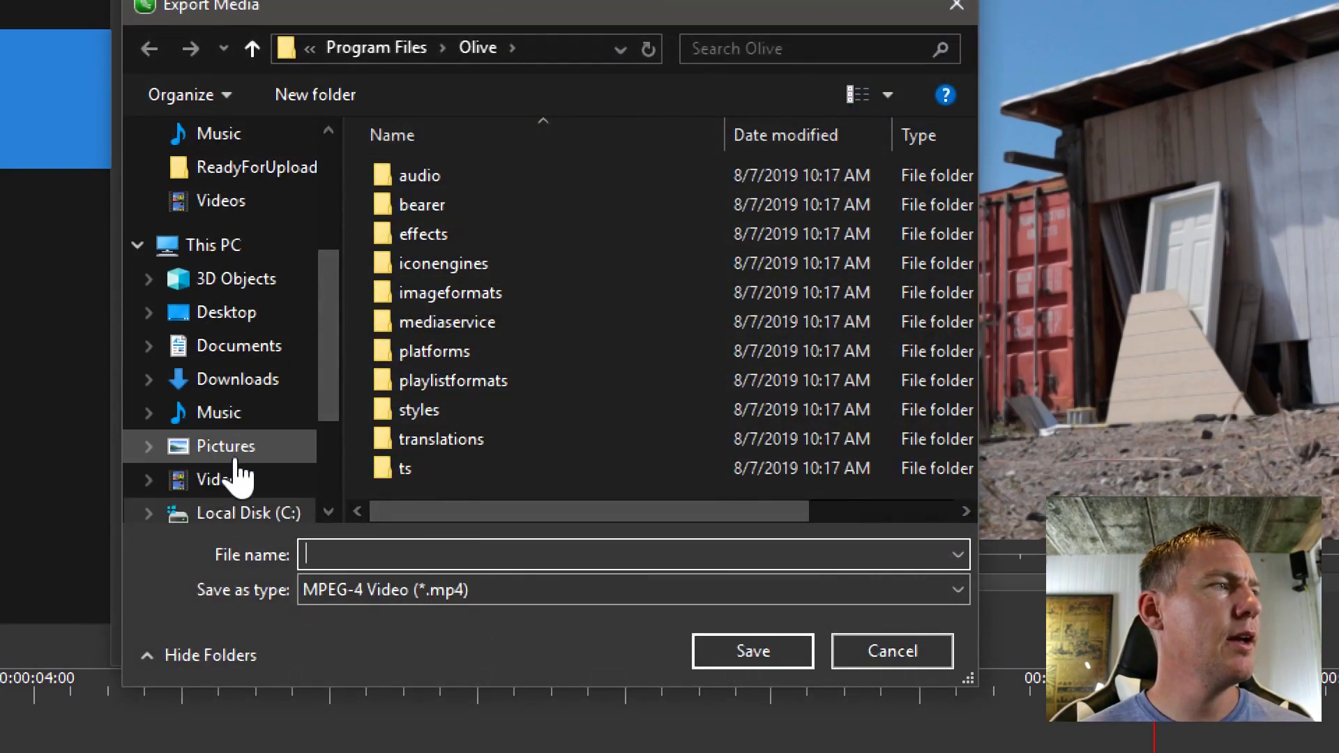
Save the export as speedTest in the Videos folder.
left_click(221, 481)
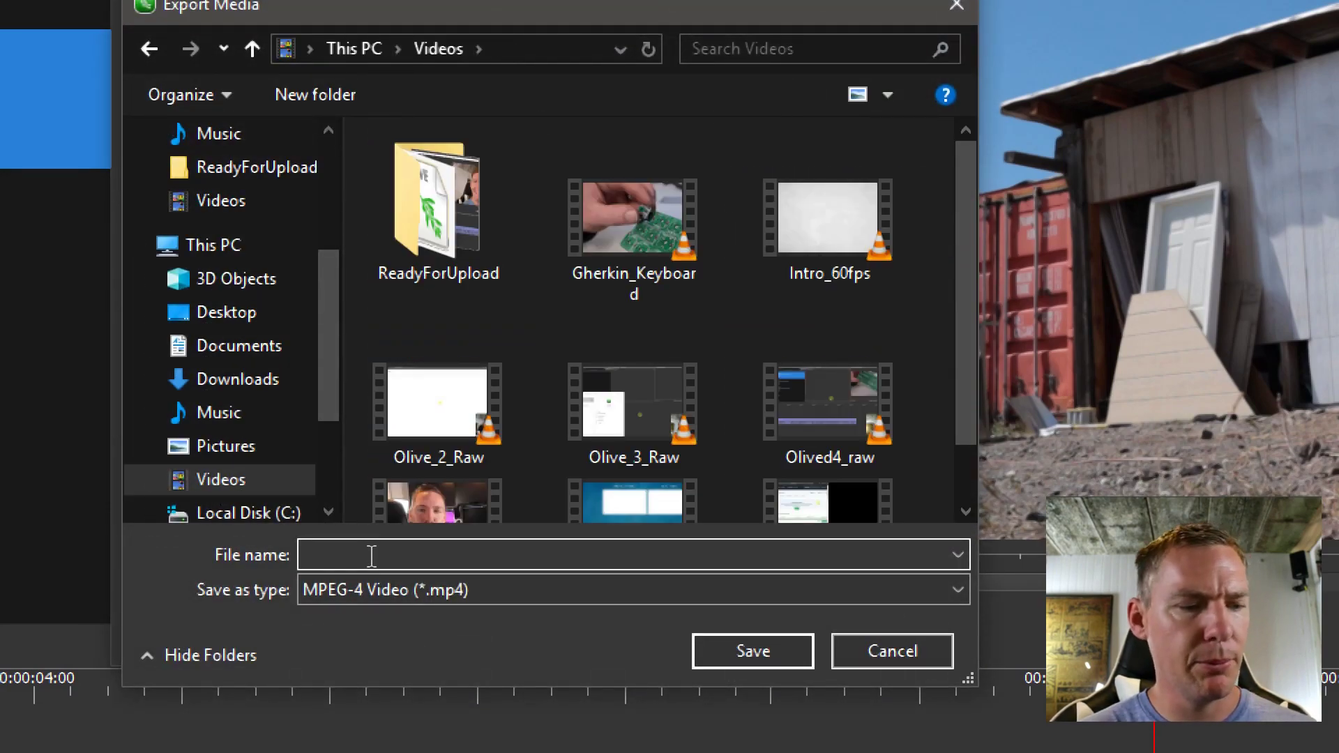
type("speedTest")
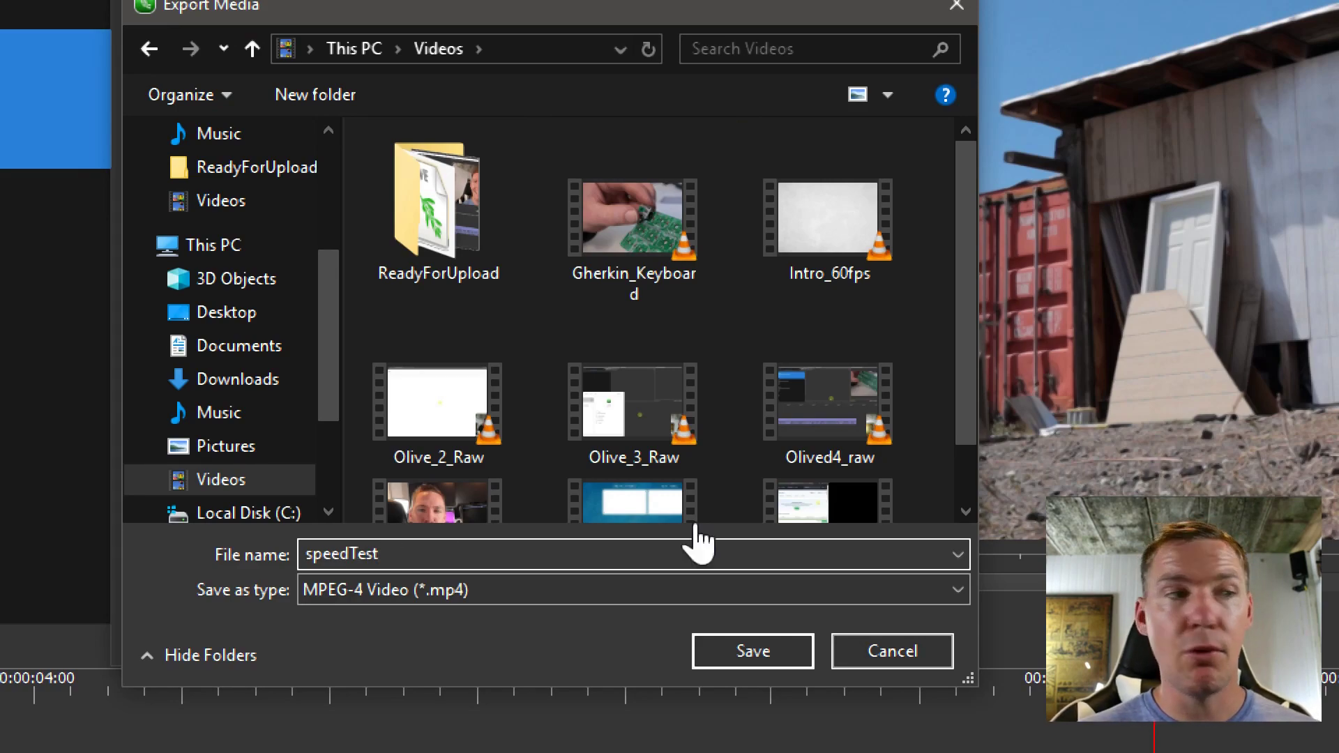
left_click(772, 659)
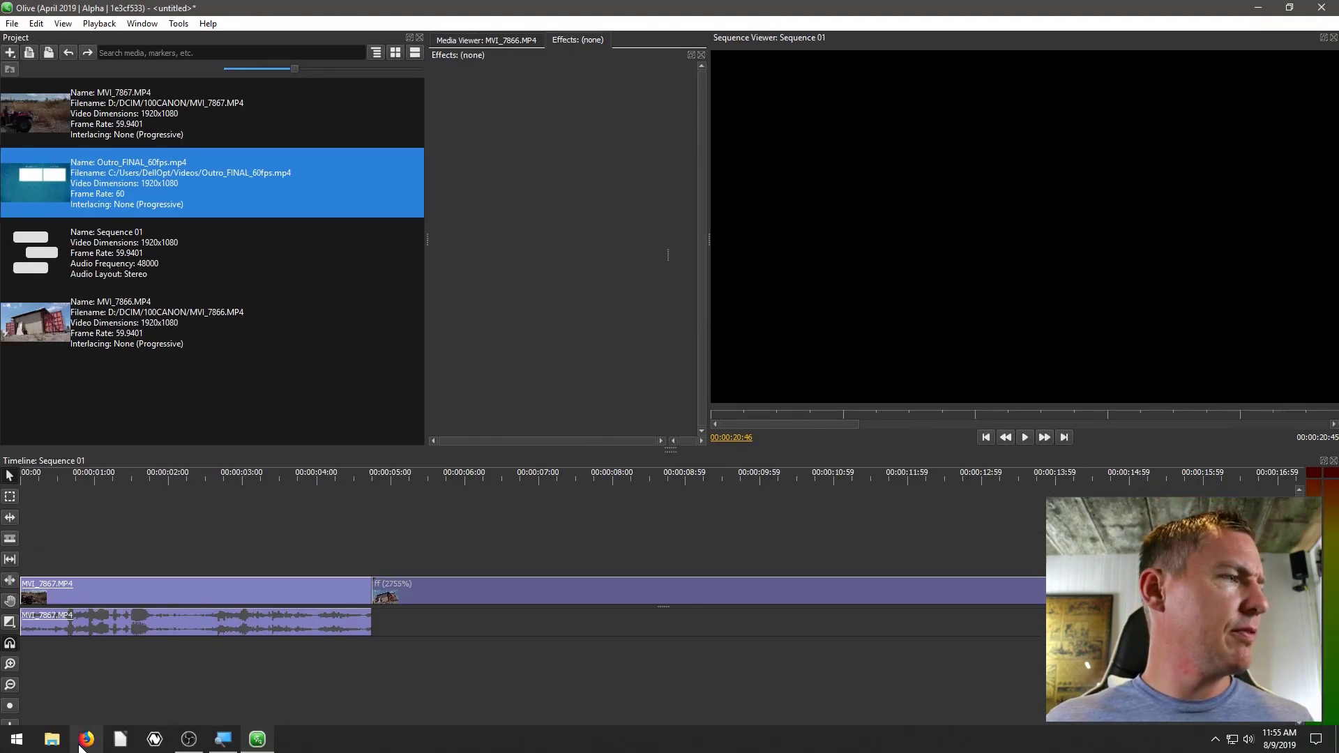
Browse to the Videos folder in File Explorer, play speedTest, then close the player.
left_click(51, 747)
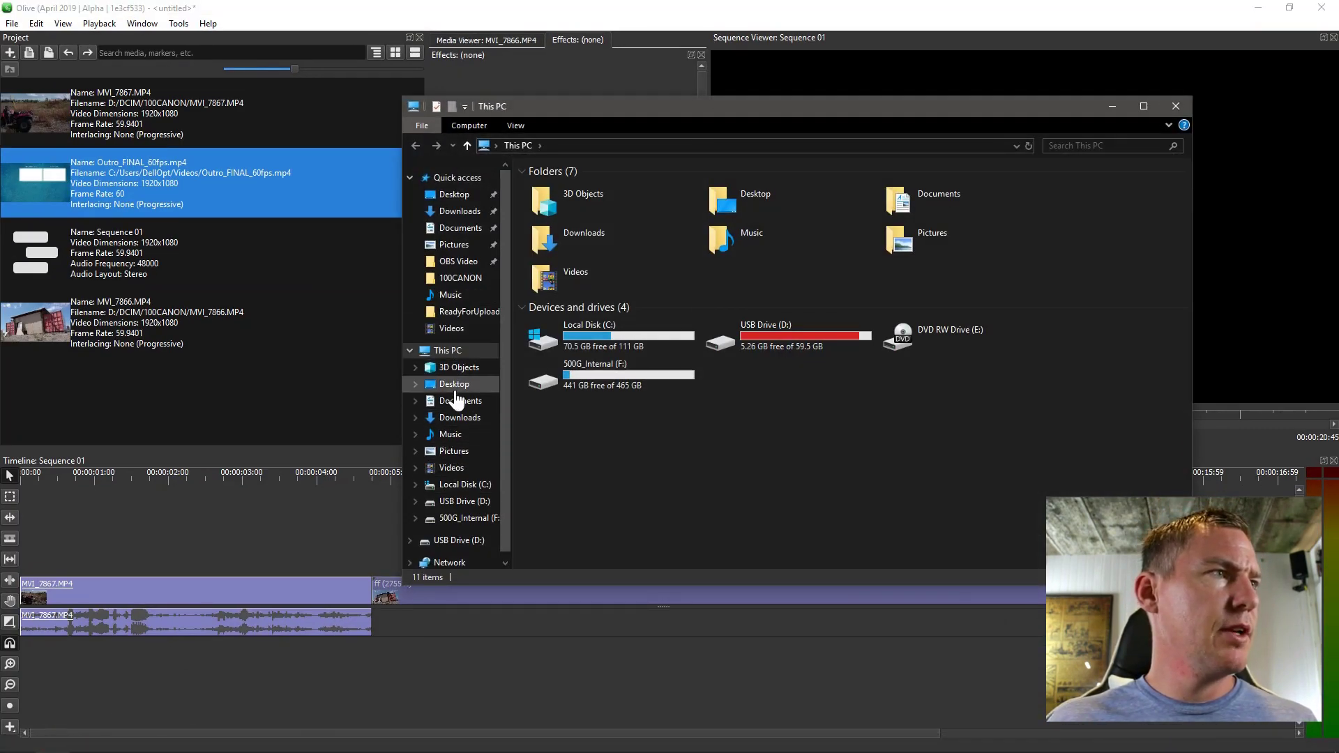
left_click_drag(601, 112, 334, 132)
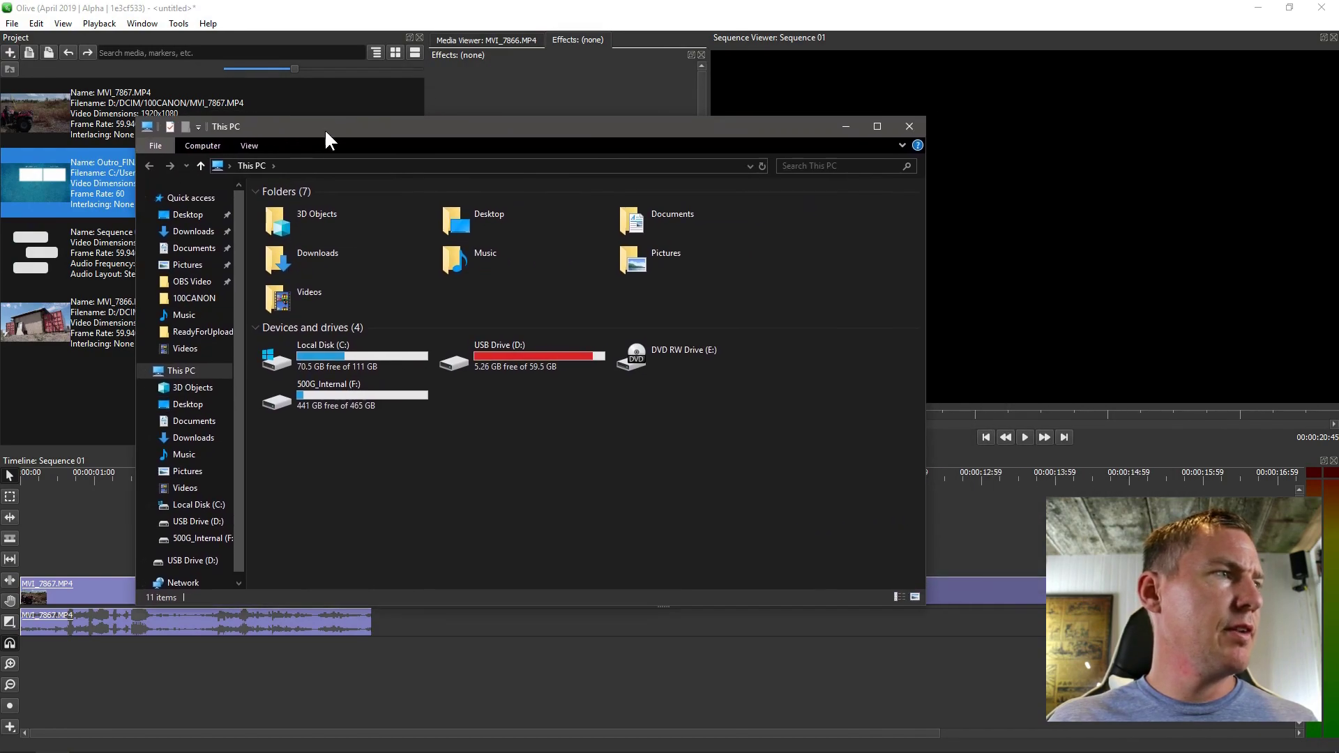
left_click(184, 487)
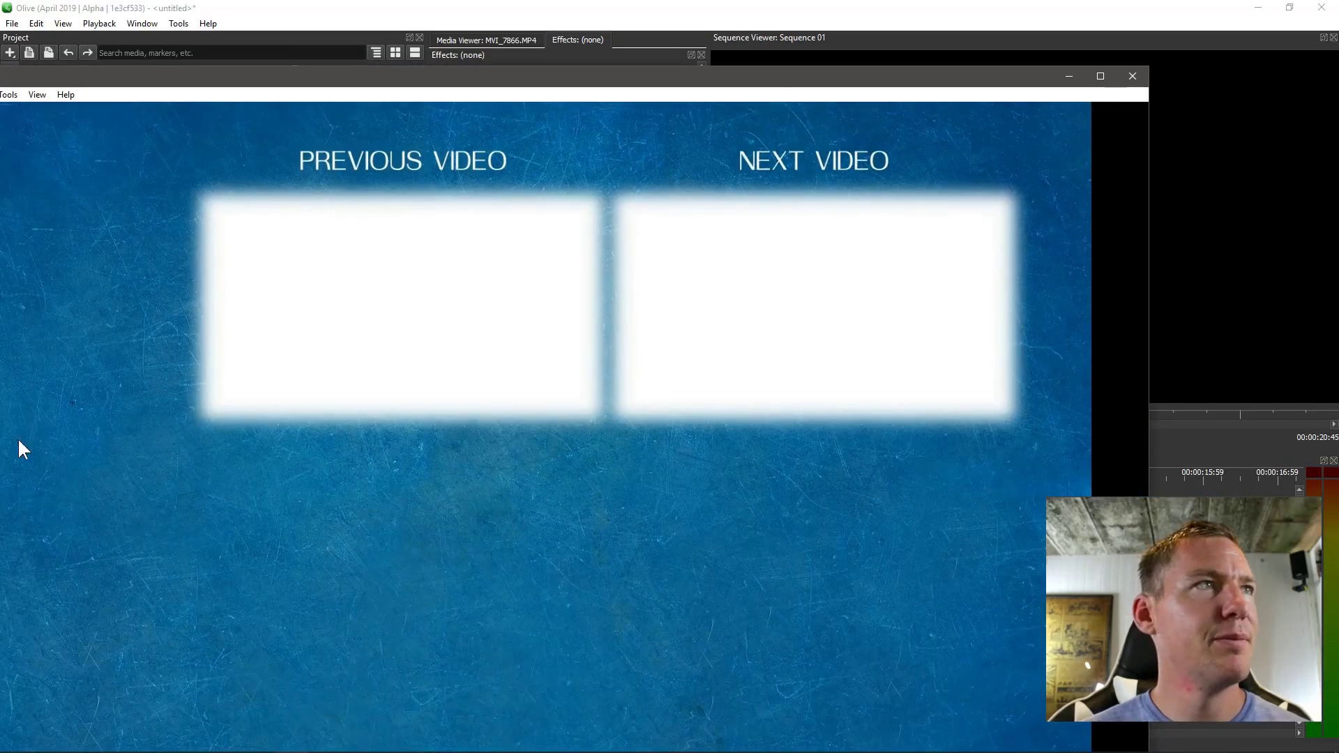
left_click(1127, 77)
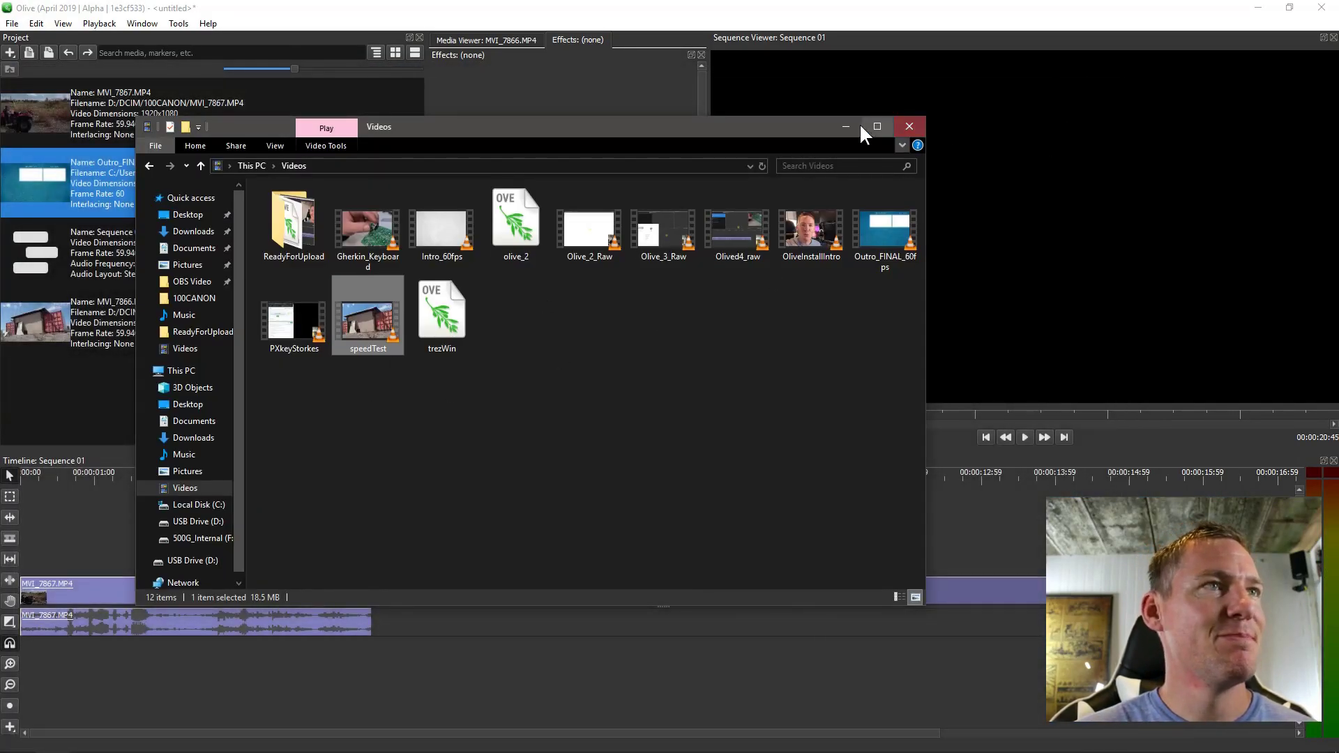
Close File Explorer and bring up the actions lists for the MVI_7867 and ff clips.
left_click(844, 124)
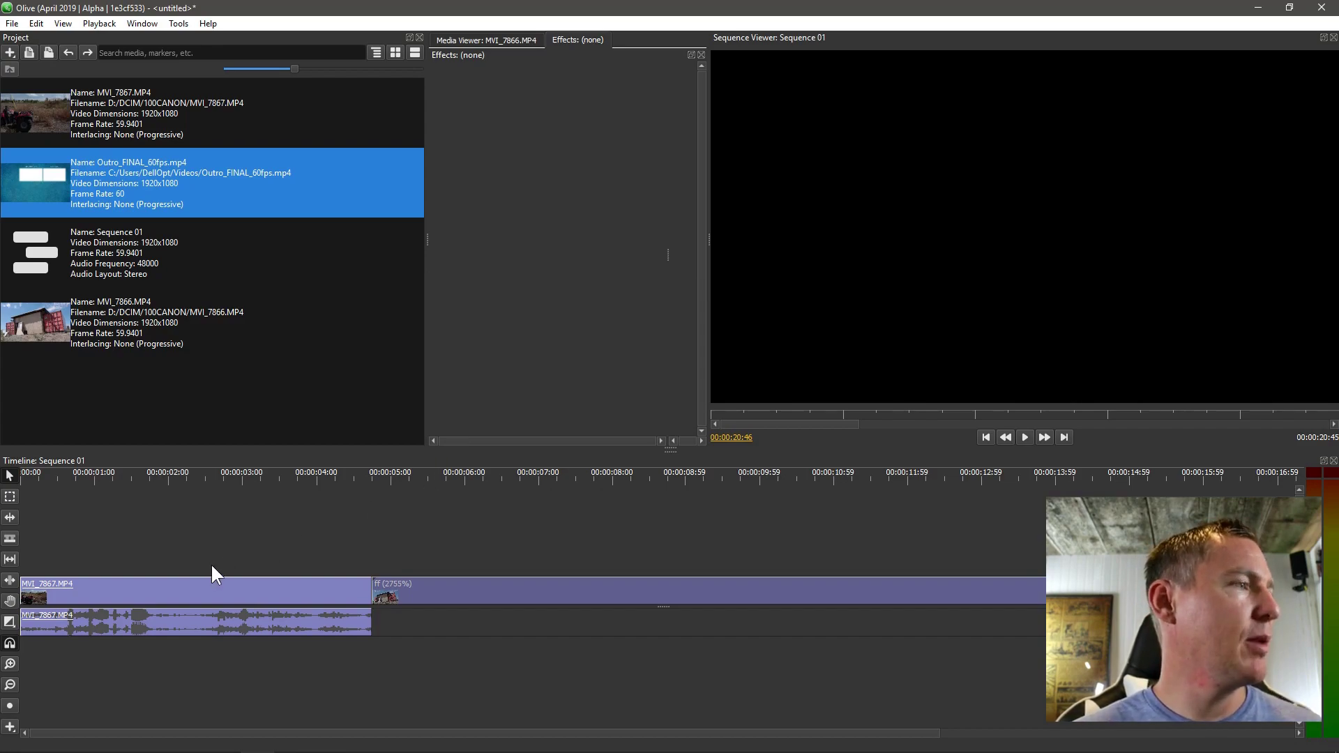
left_click(250, 590)
right_click(263, 589)
left_click(214, 549)
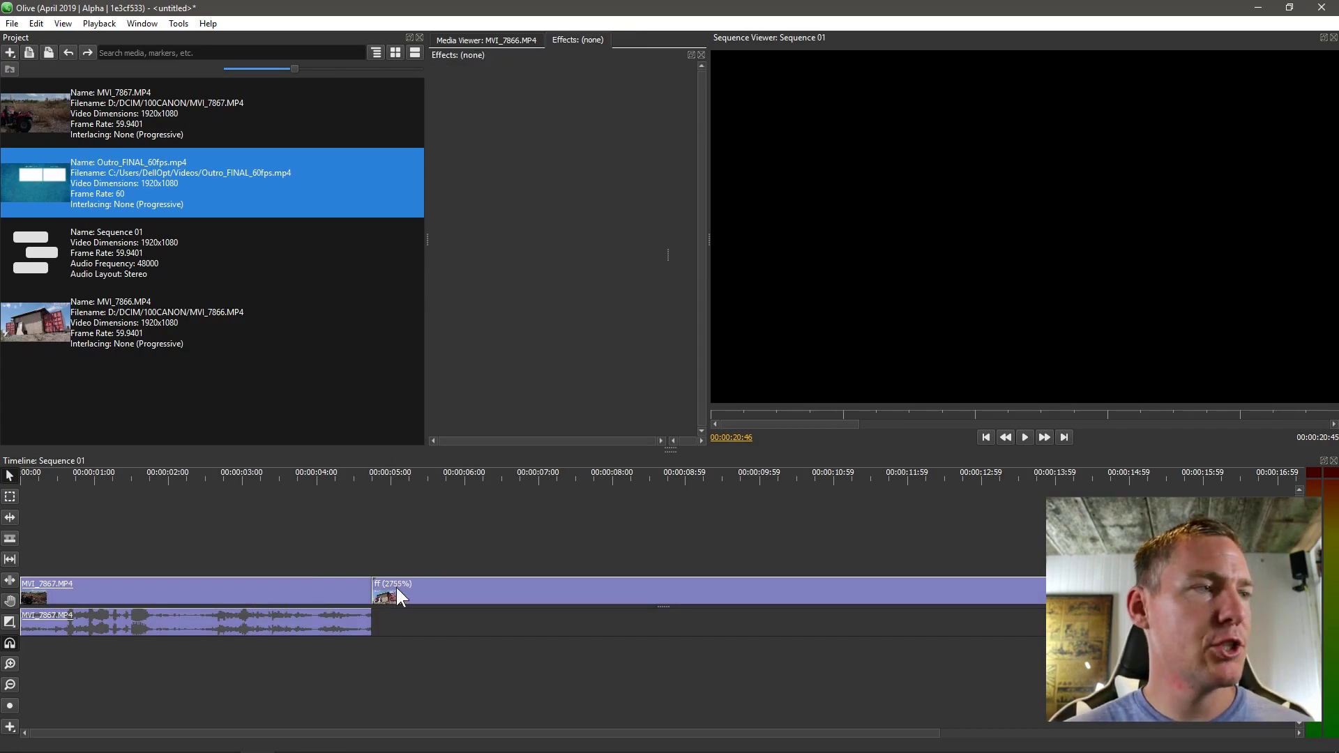
left_click(461, 592)
right_click(445, 594)
left_click(330, 586)
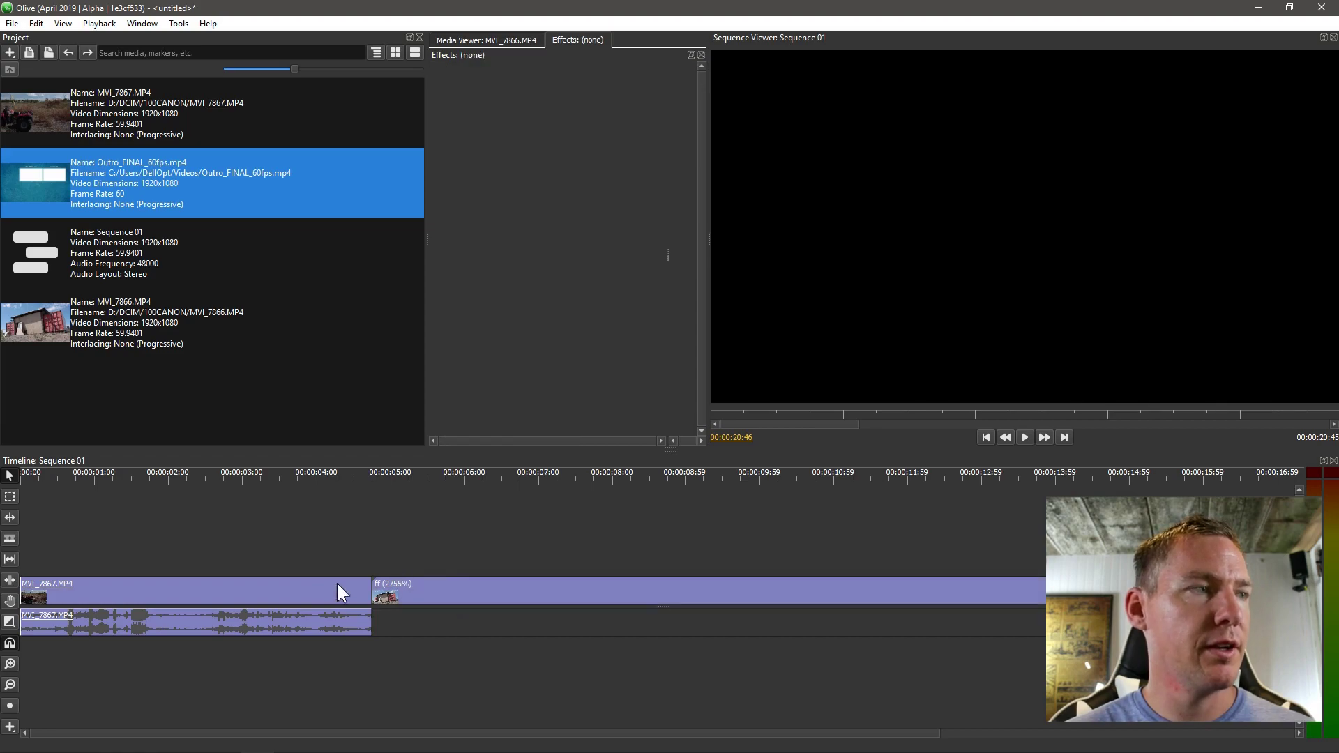
Select both clips, open Speed/Duration, cancel it, and deselect everything.
left_click(330, 586)
left_click(410, 590, "shift")
right_click(410, 590)
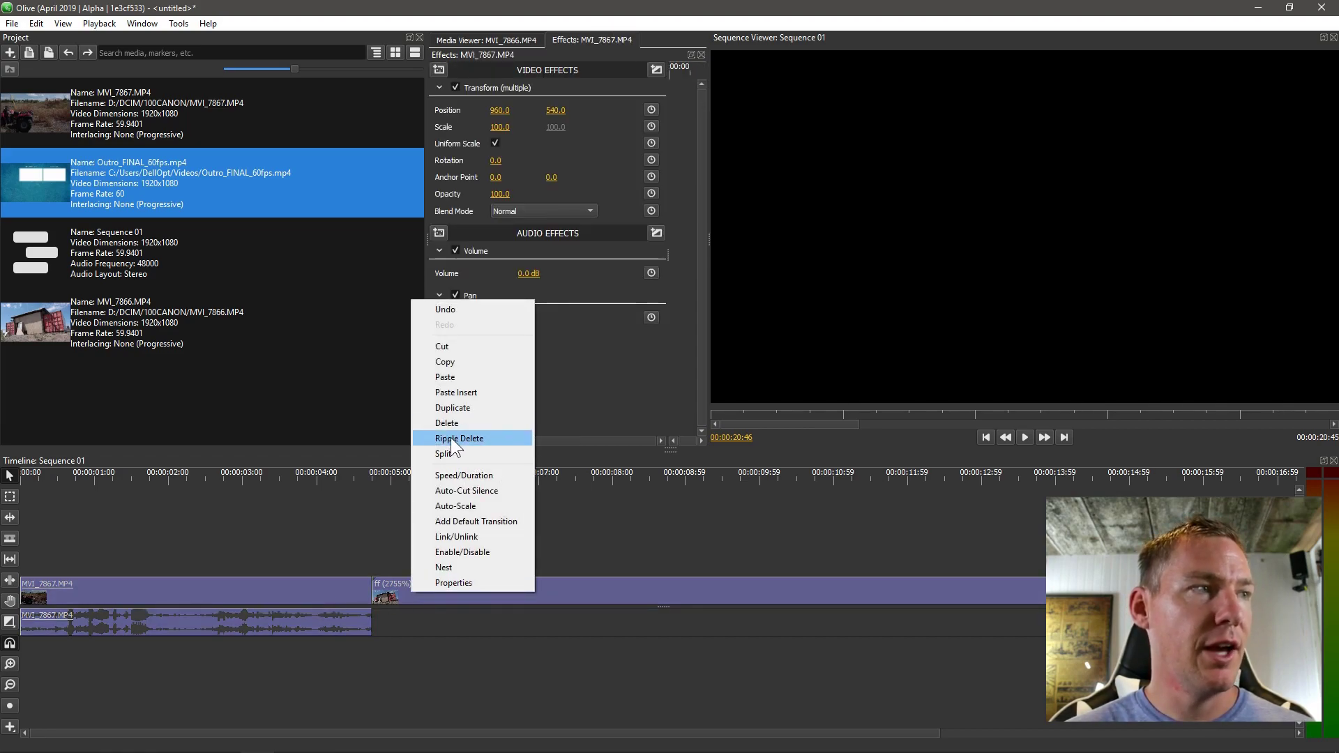
left_click(455, 472)
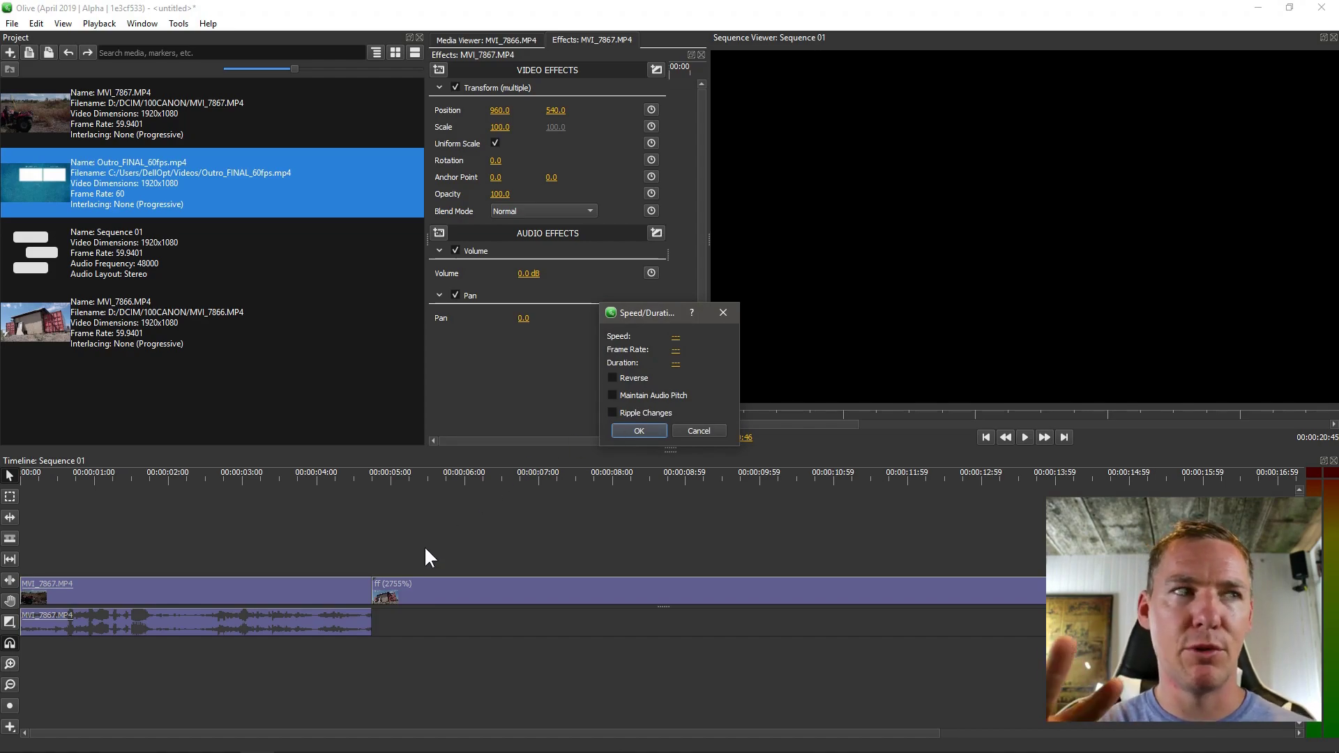
left_click(722, 430)
left_click(845, 509)
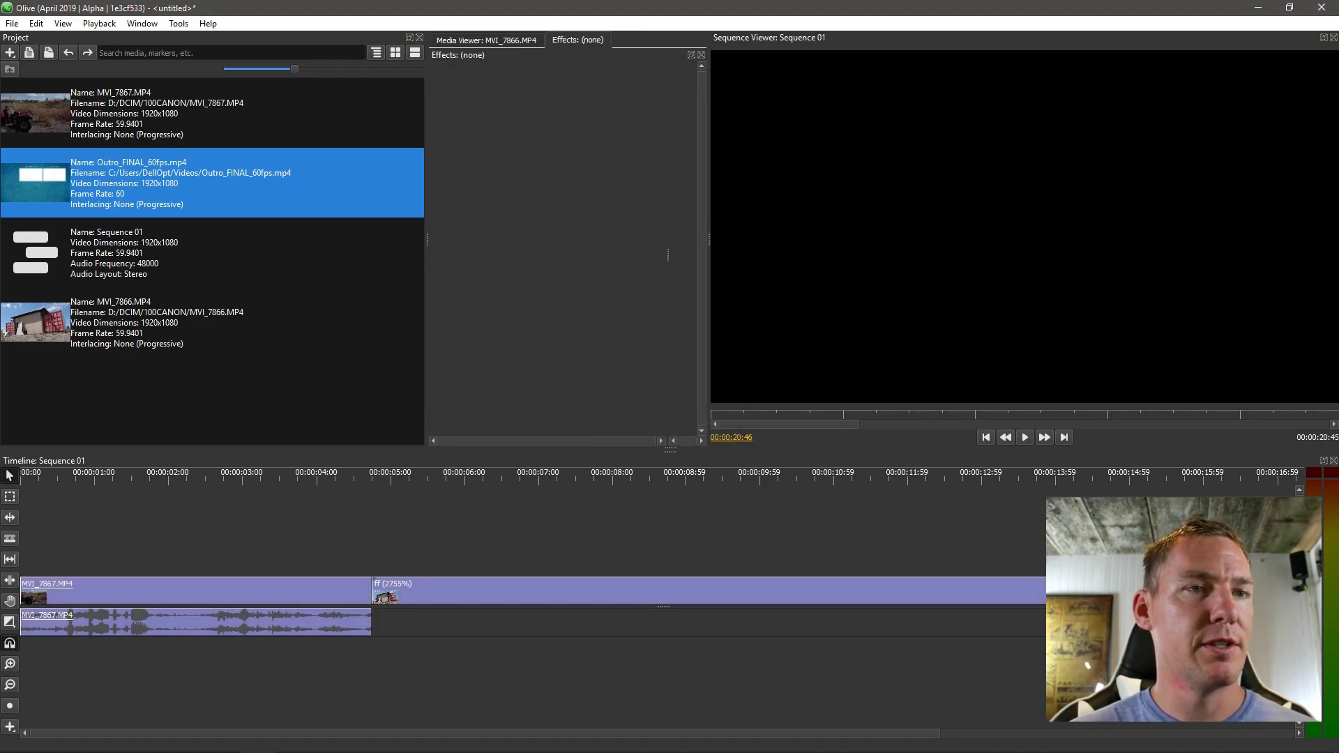
Set the MVI_7867 clip's speed to 1011% and zoom the timeline out to see it.
left_click(319, 600)
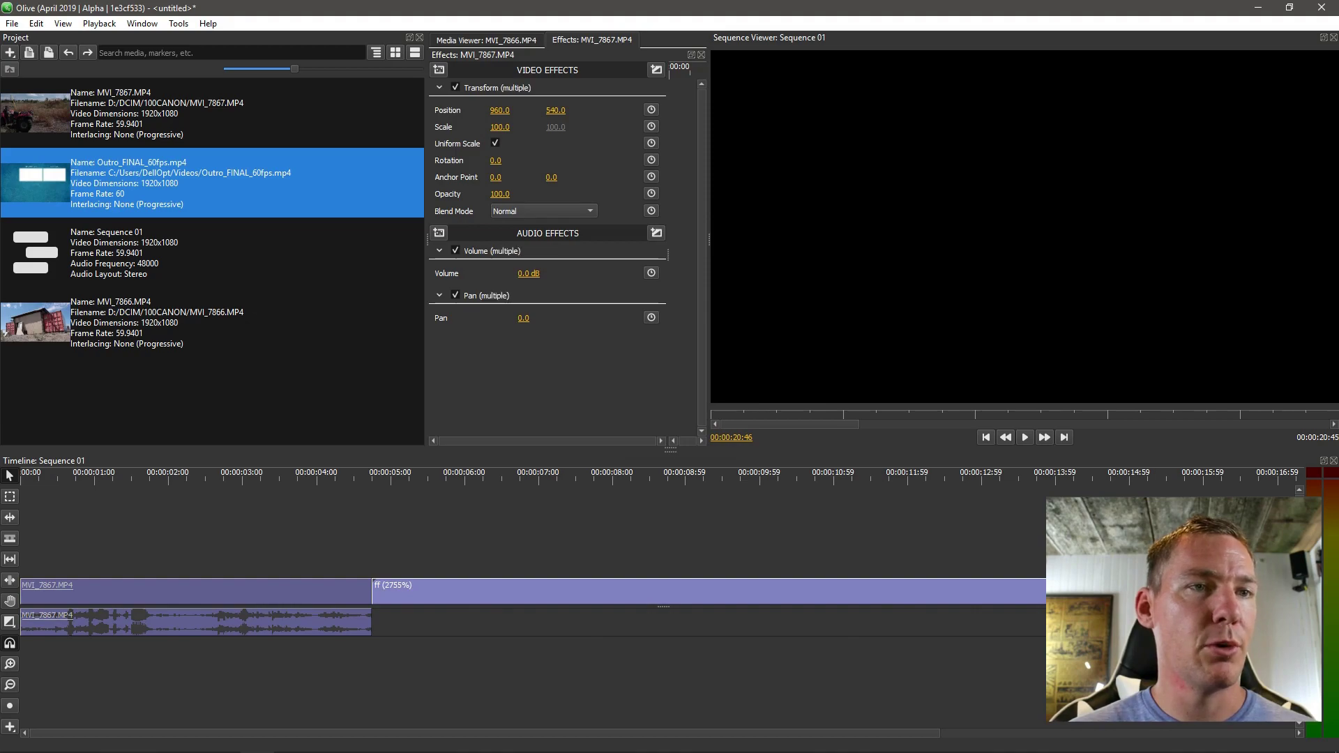
right_click(1133, 497)
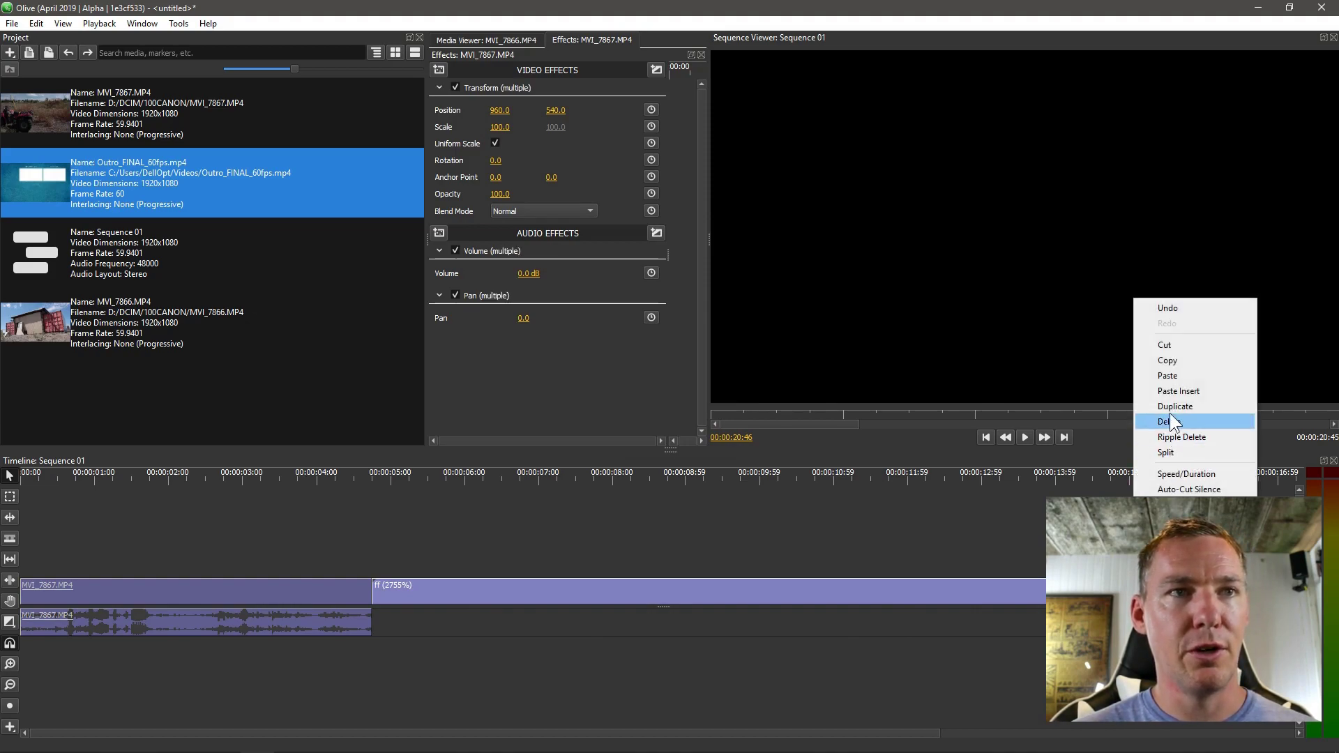
left_click(1163, 475)
left_click_drag(686, 336, 721, 336)
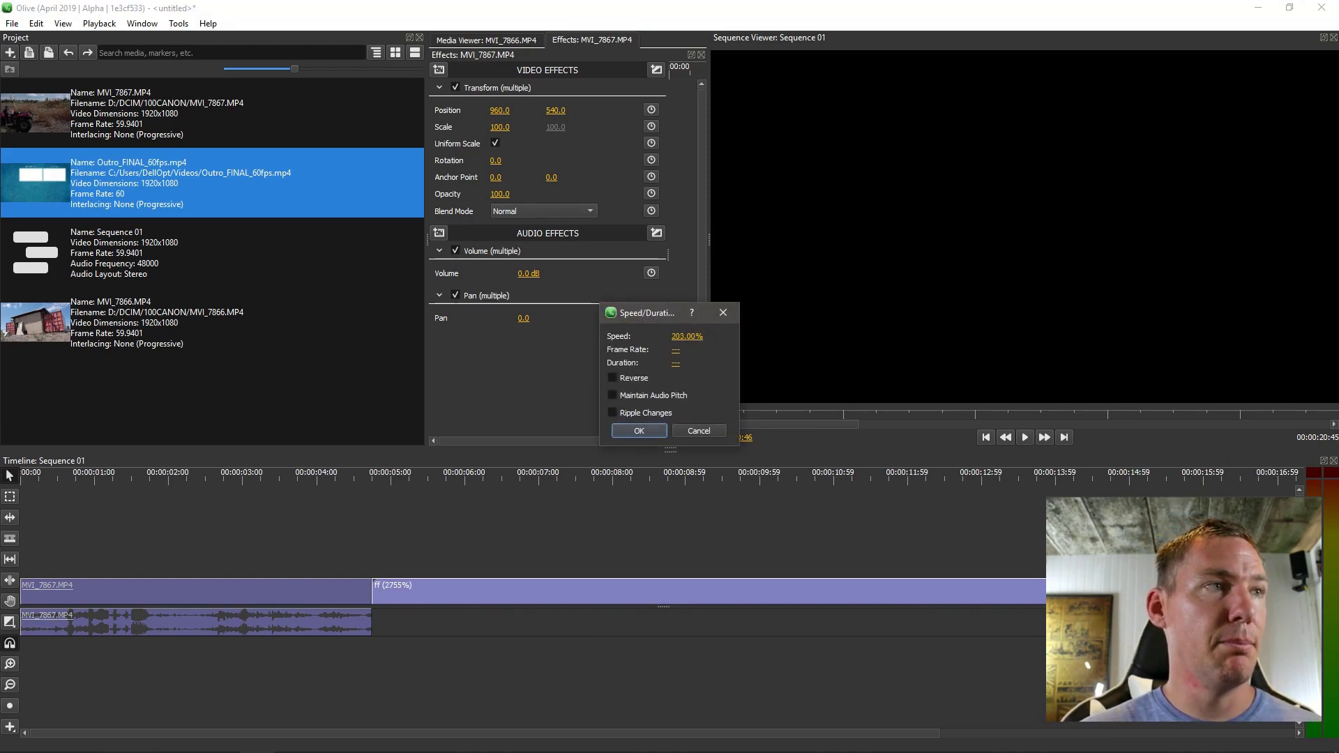
left_click(626, 428)
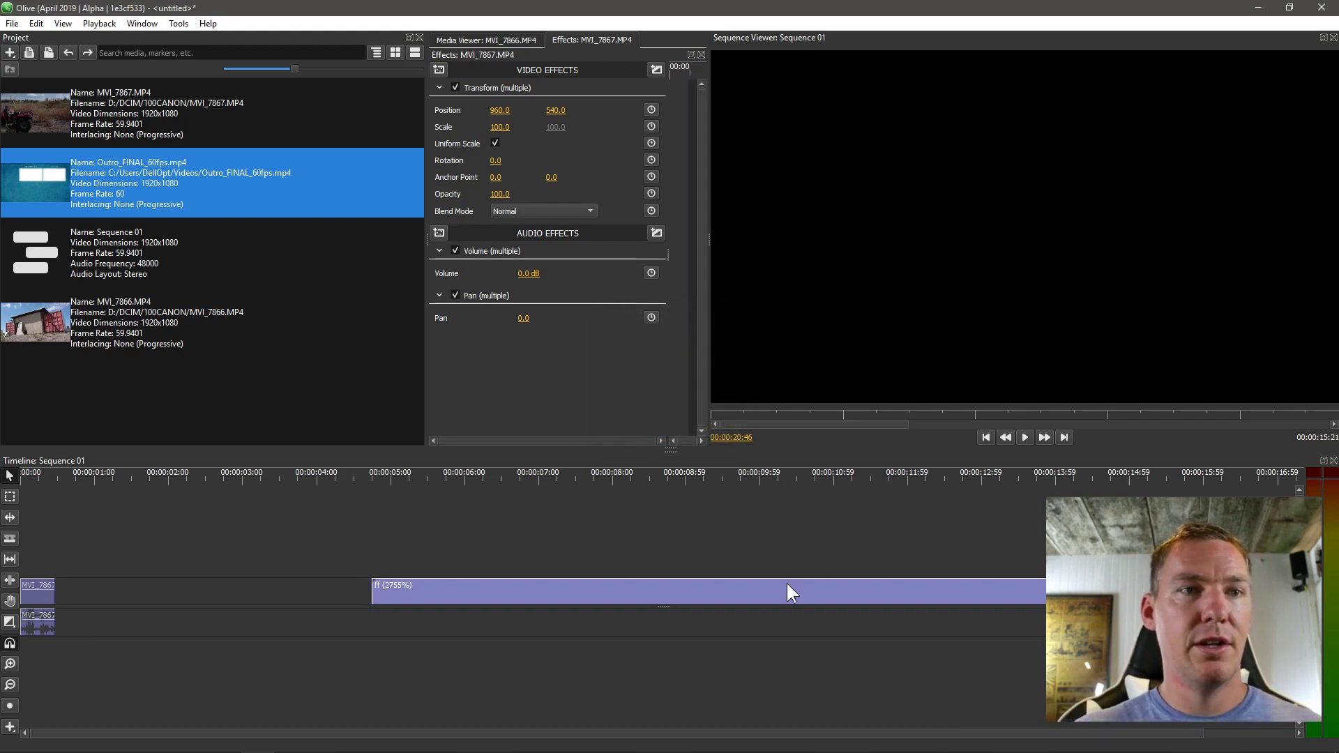
left_click_drag(612, 733, 866, 736)
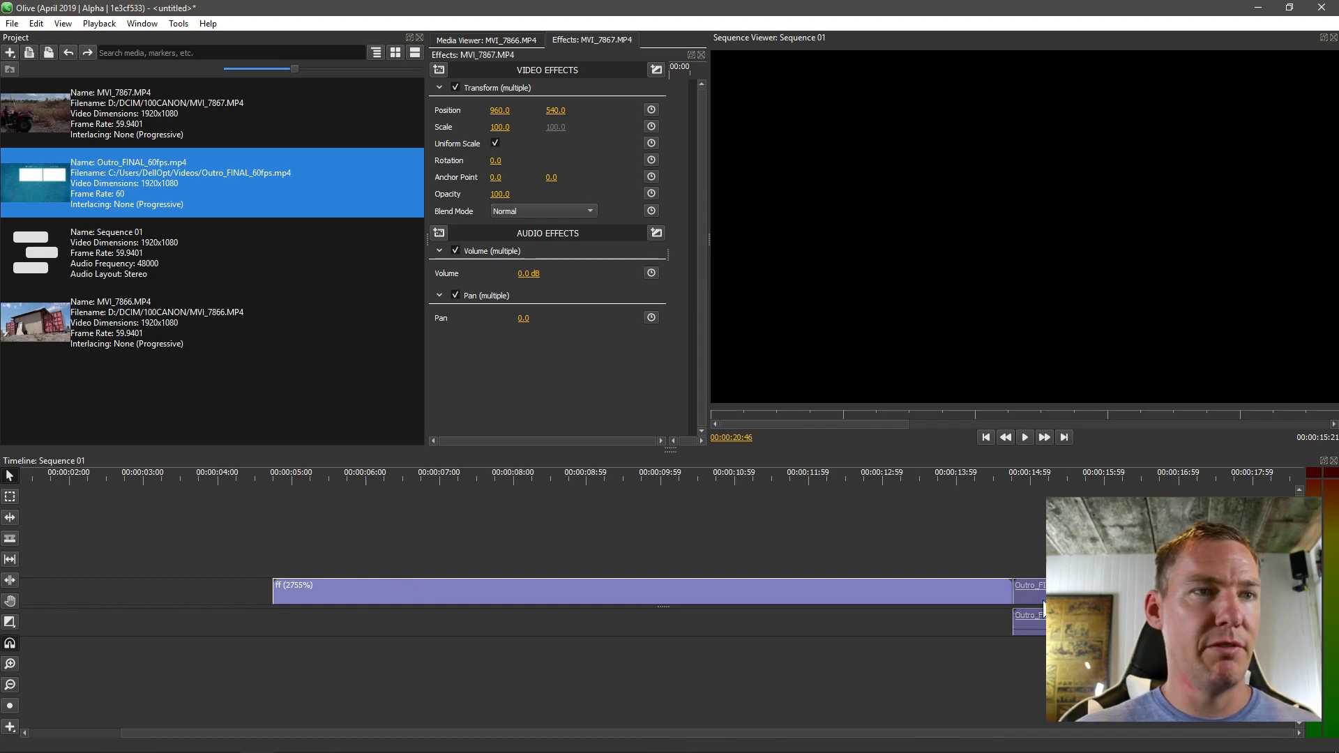
scroll(479, 637, "down", 2)
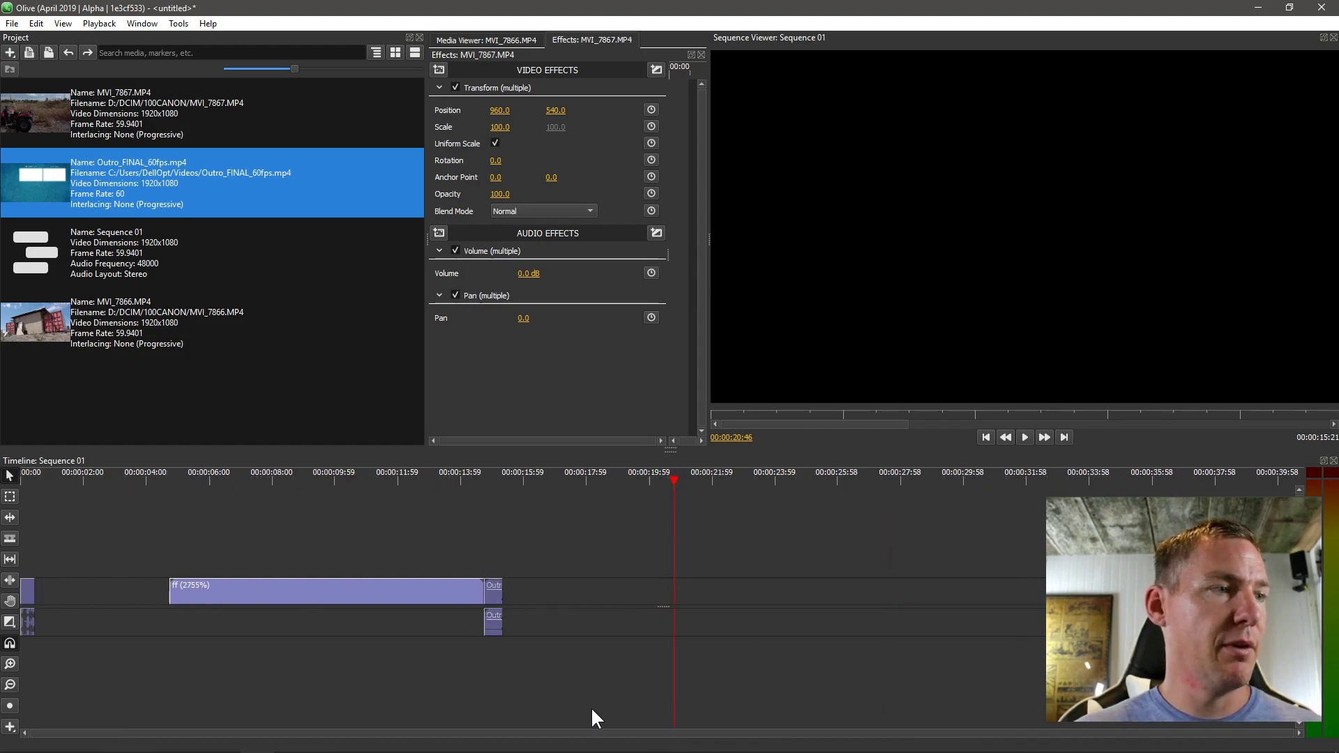